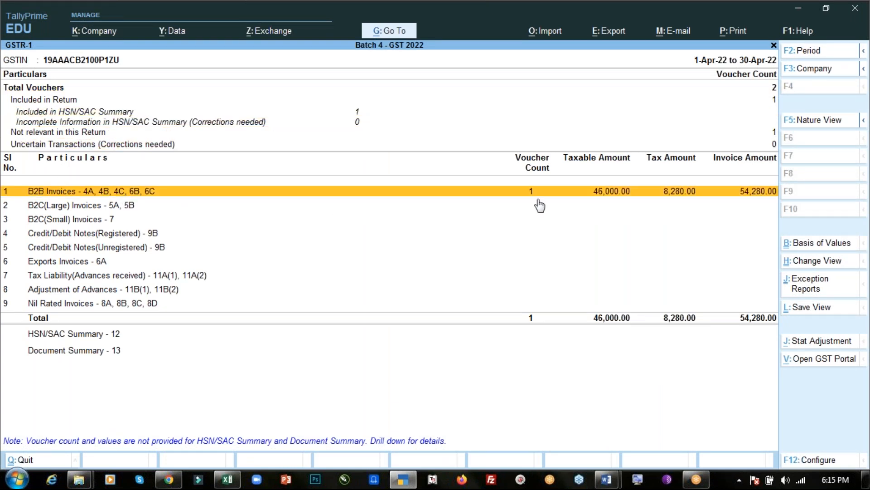
Step: Drill into the GSTR-1 B2B invoices down to Mehta Corp's vouchers, and return to the GST reports list
key(Return)
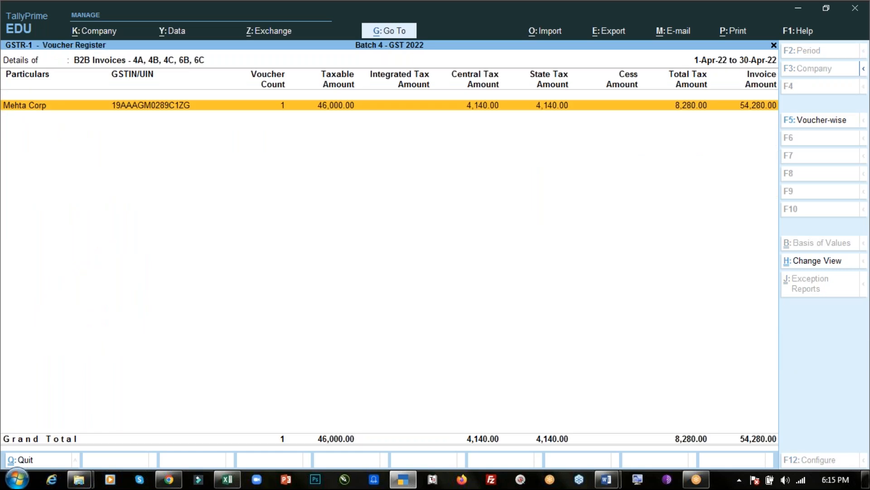
key(Return)
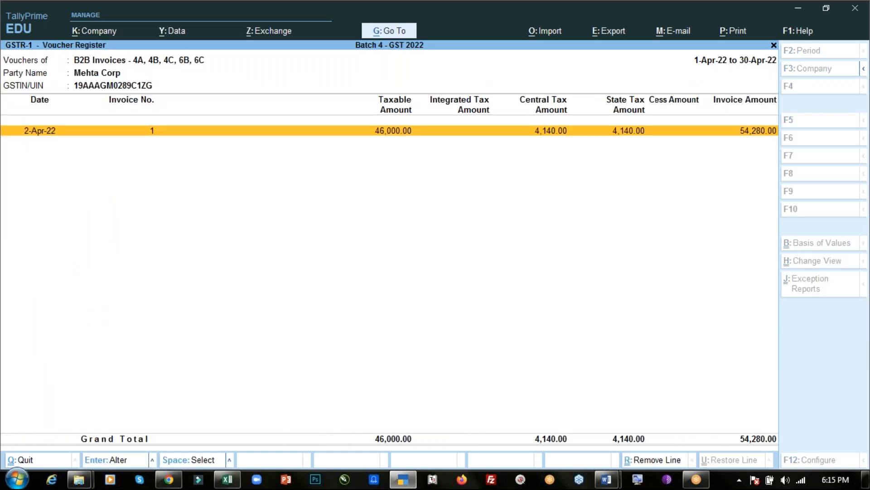
key(Escape)
key(Escape)
key(Escape)
Step: Open GSTR-2, examine the supplier-wise details of its B2B invoices, and return to the GST reports list
key(Down)
key(Return)
key(Down)
key(Down)
key(Down)
key(Down)
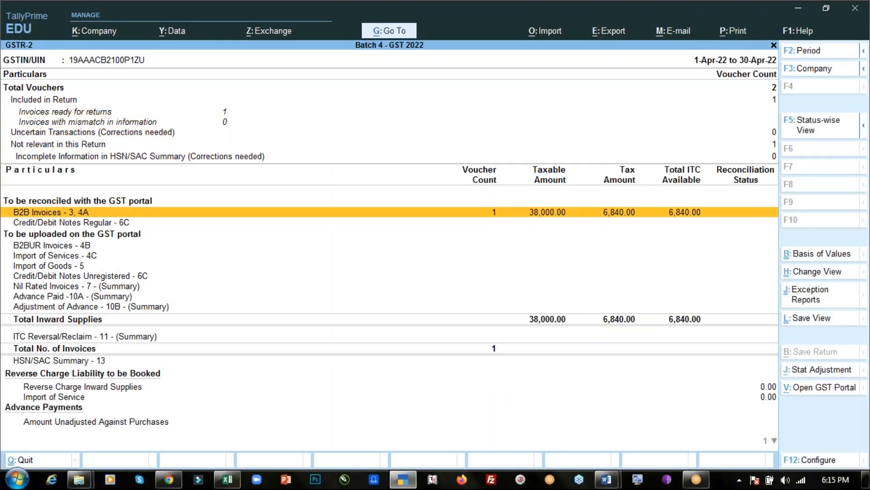
click(499, 219)
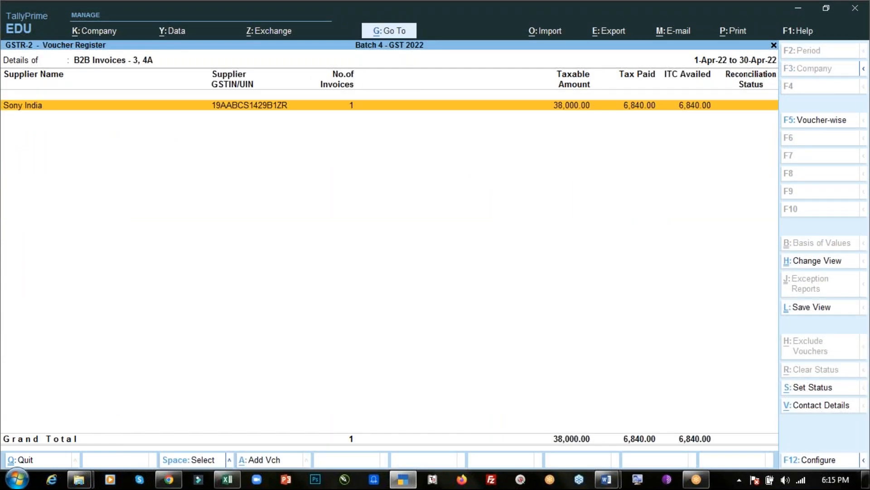
key(Escape)
key(Escape)
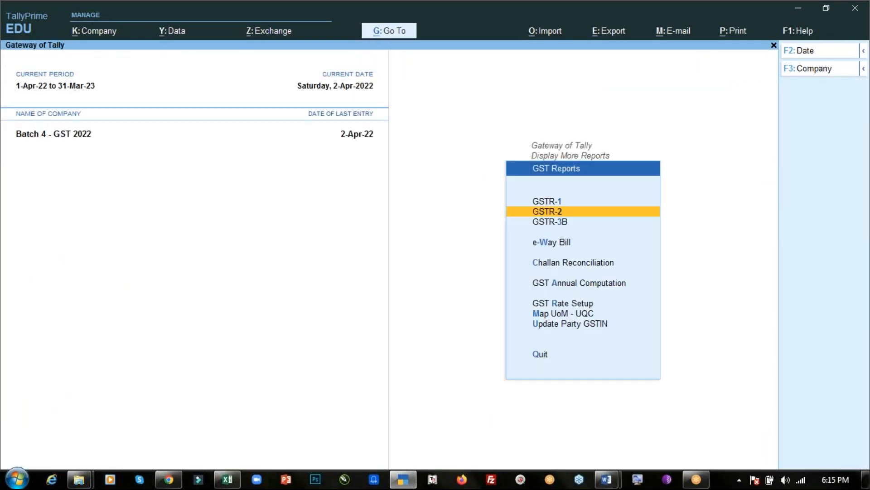
Step: Open GSTR-3B, expand it to the detailed view to examine the supply and ITC tables, and leave the GST reports
key(Down)
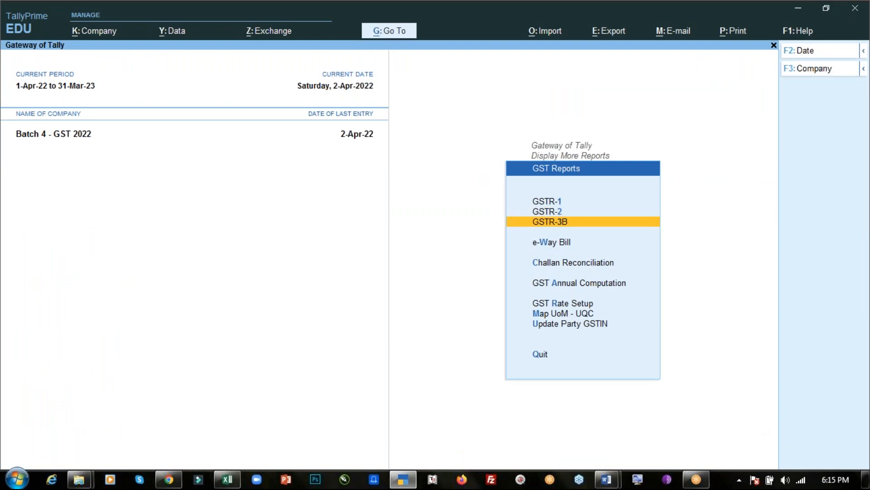
key(Return)
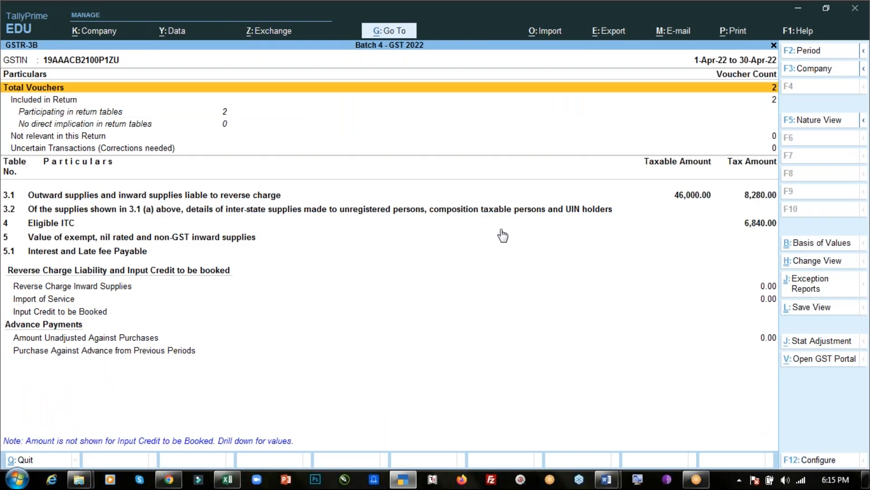
key(Down)
key(Down)
key(Down)
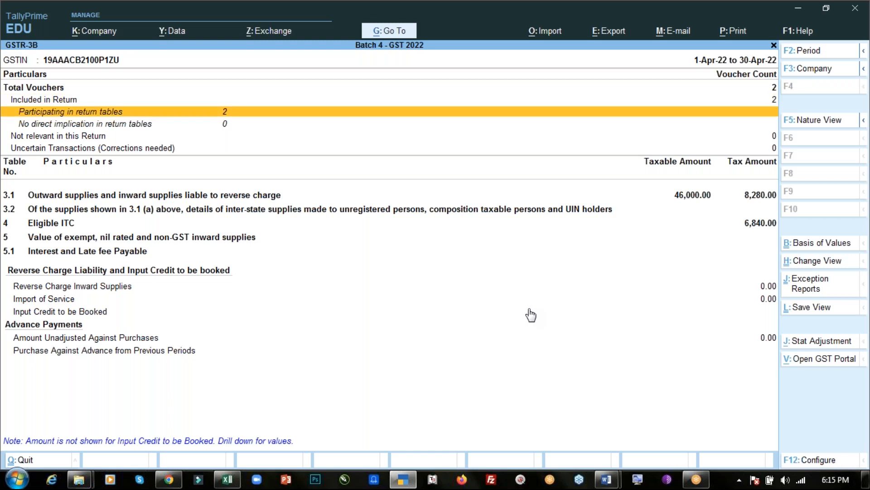
key(alt+F5)
key(Down)
key(Down)
key(Down)
key(Down)
key(Down)
key(Down)
key(Down)
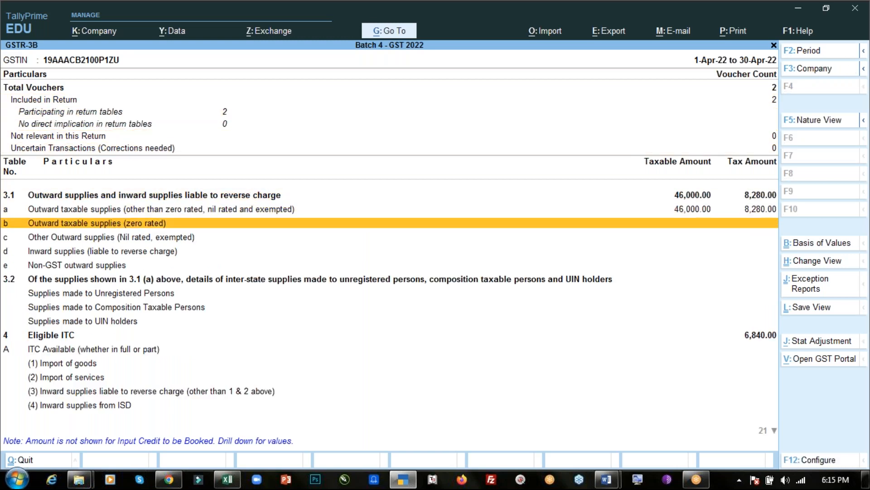
key(Escape)
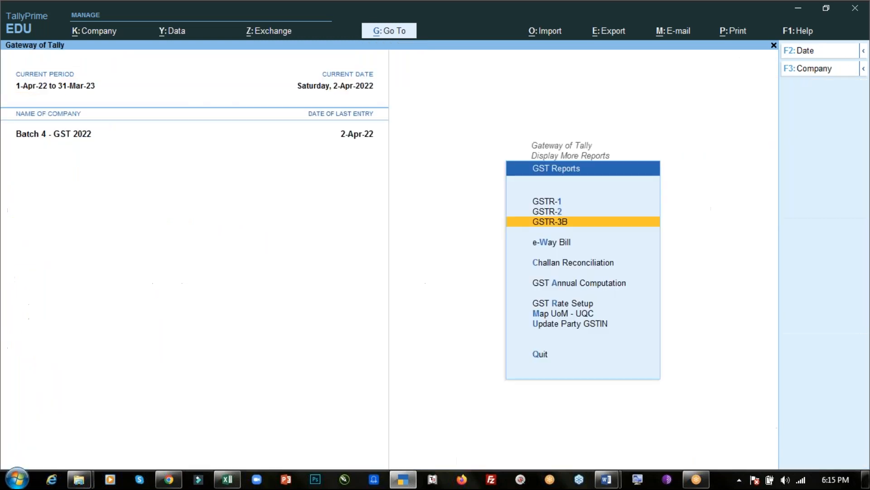
key(Escape)
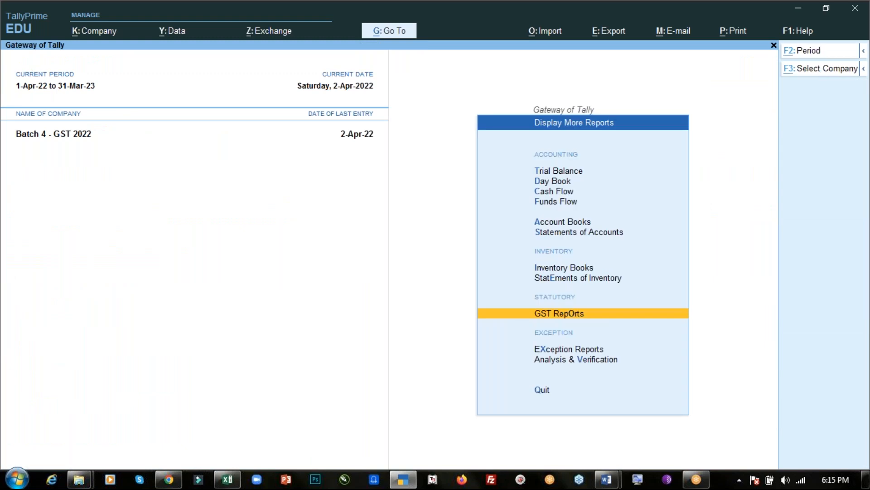
Step: Switch to Day - 12.pdf in Chrome and review the page 2 exercises, highlighting the task to export the sale invoice as PDF
key(alt+Tab)
scroll(497, 312, down, 15)
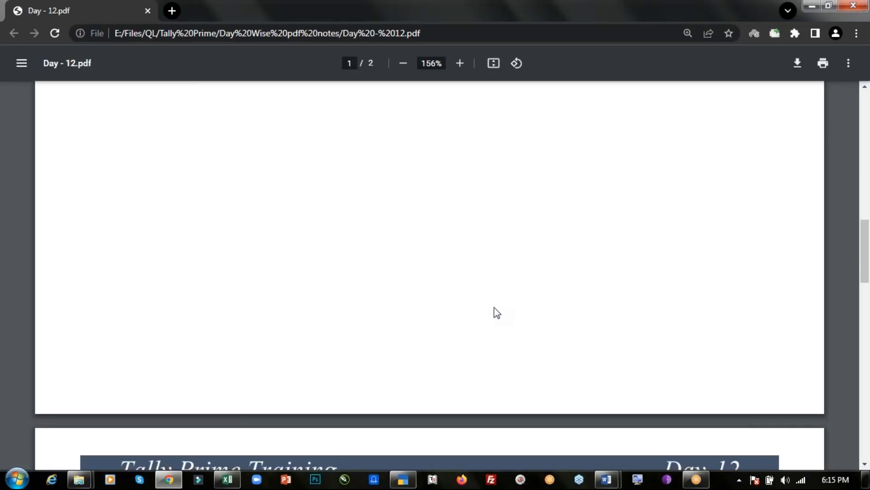
scroll(498, 312, down, 10)
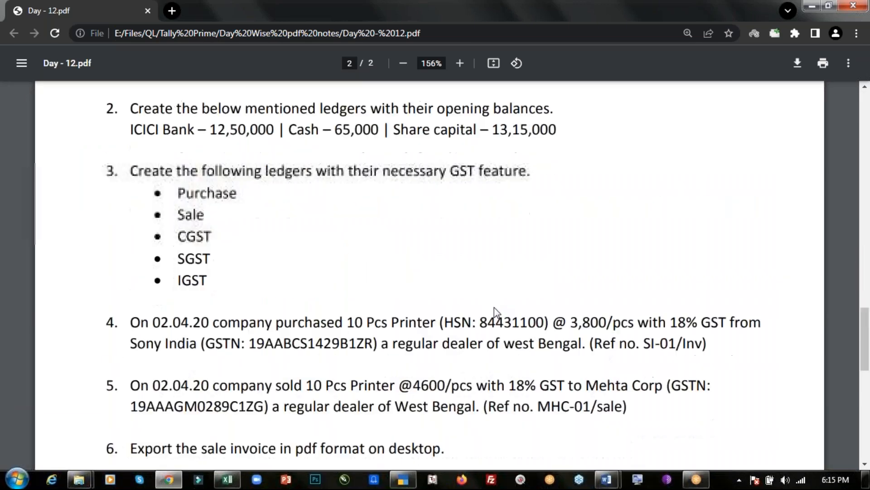
scroll(498, 313, down, 2)
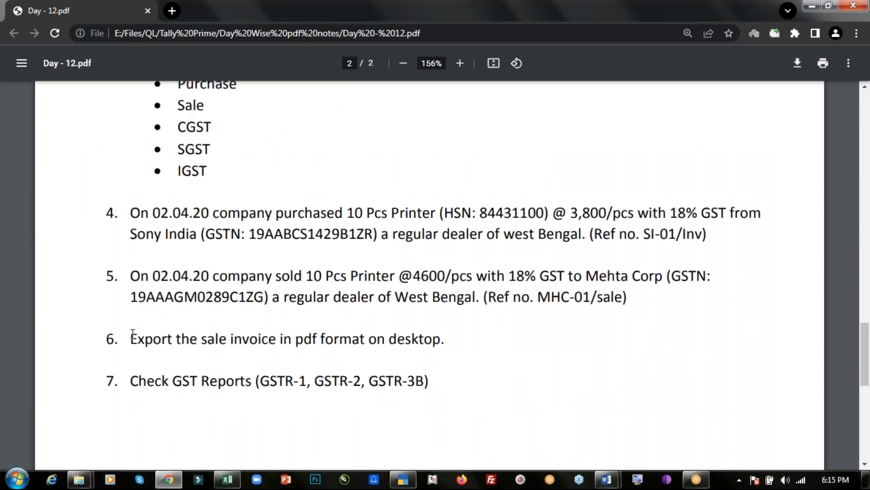
drag(190, 339, 388, 340)
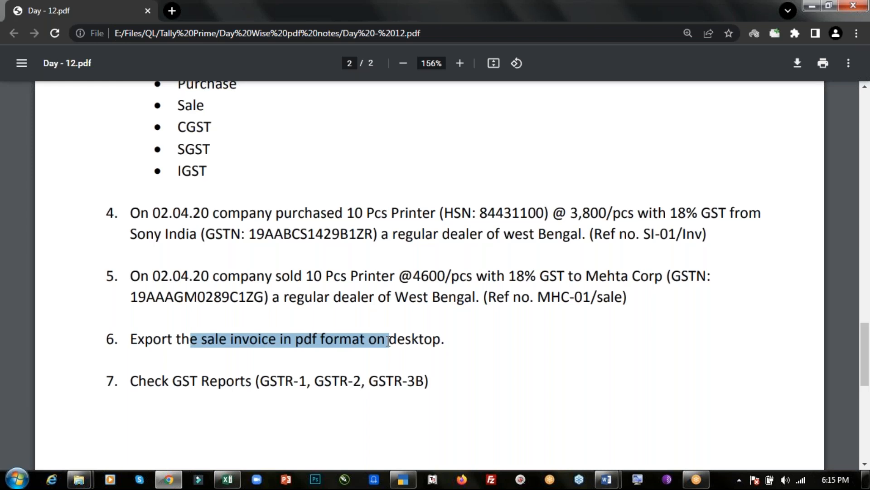
click(432, 341)
drag(445, 339, 125, 326)
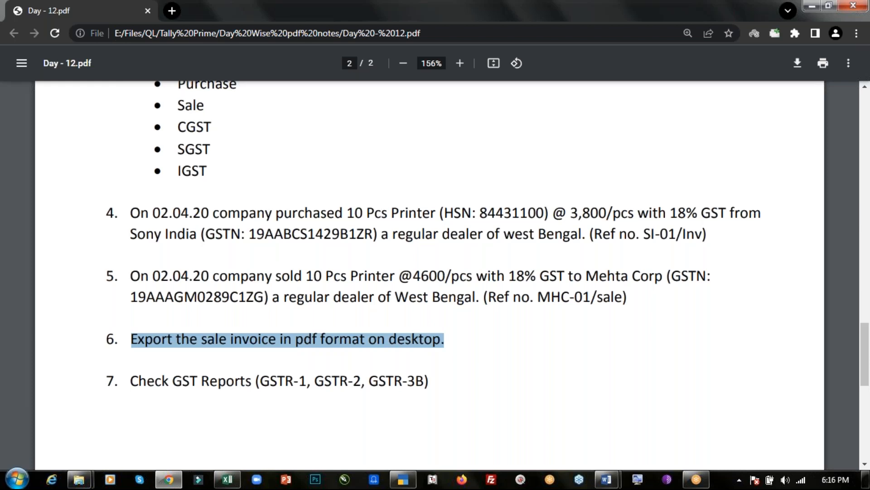
scroll(435, 272, up, 12)
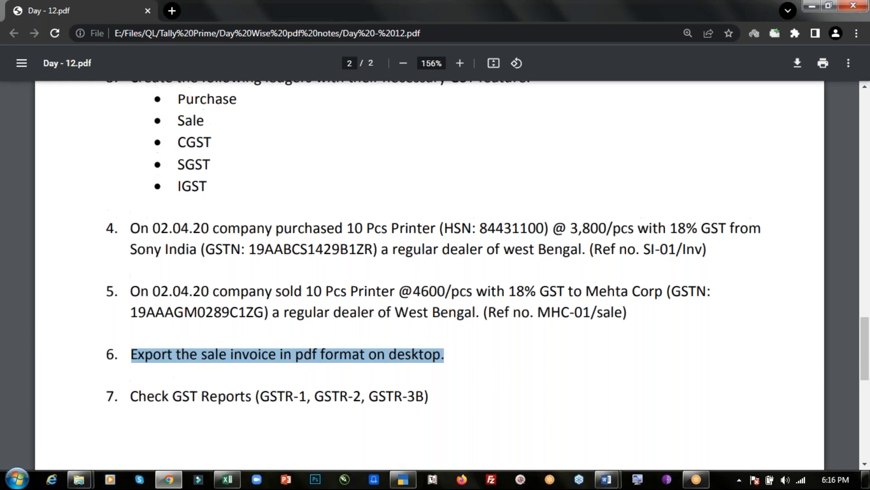
scroll(435, 272, up, 4)
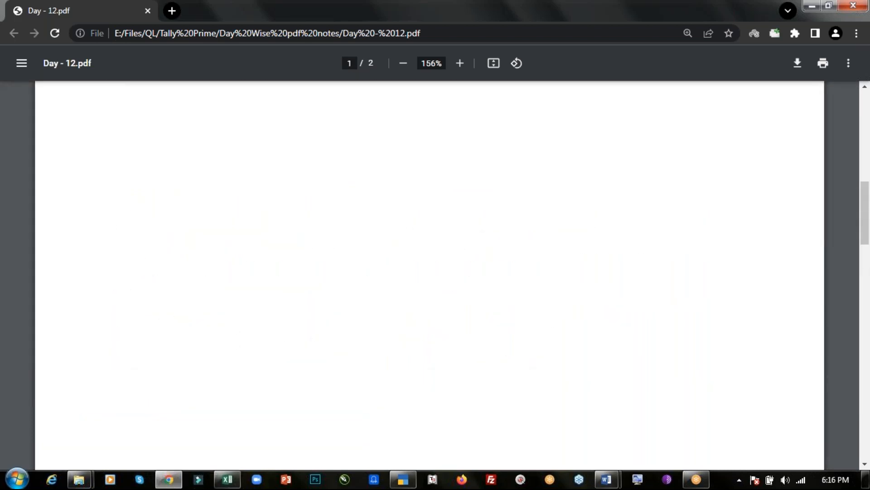
Step: Look through the Day Wise pdf notes folder in Windows Explorer, and return to the topics list of Day - 12.pdf
key(alt+Tab)
key(alt+Tab)
key(alt+Tab)
key(alt+Tab)
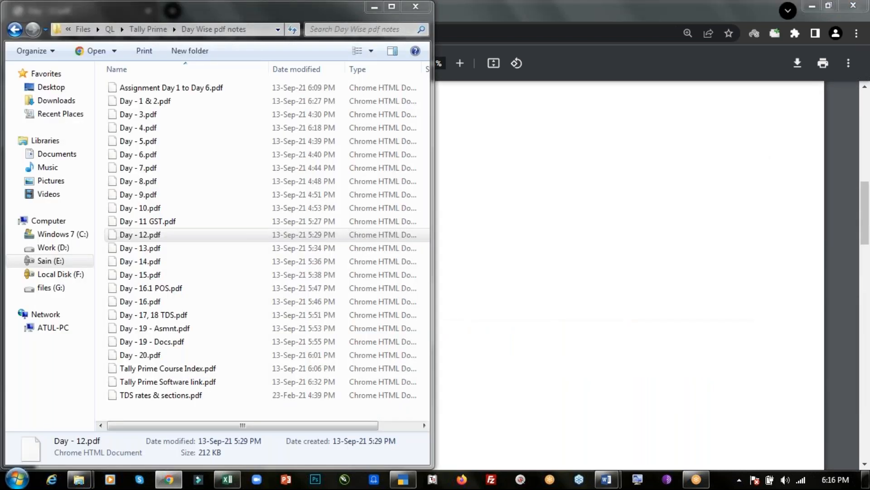
click(134, 355)
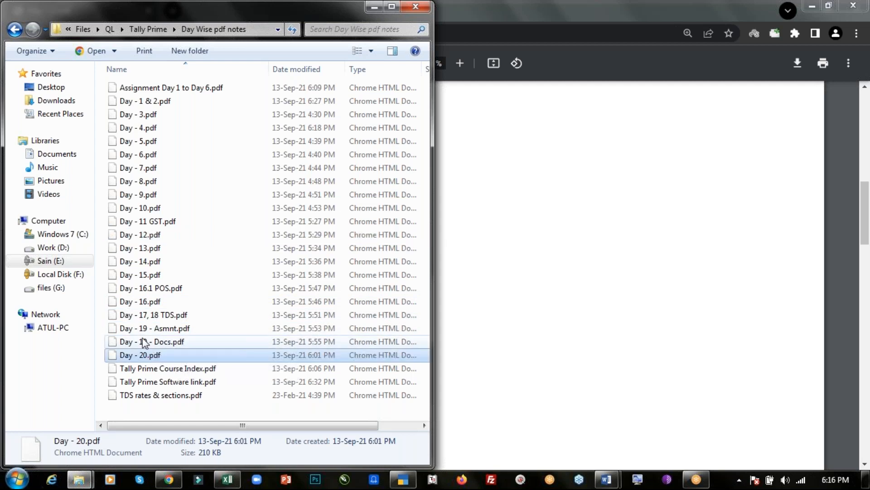
click(519, 192)
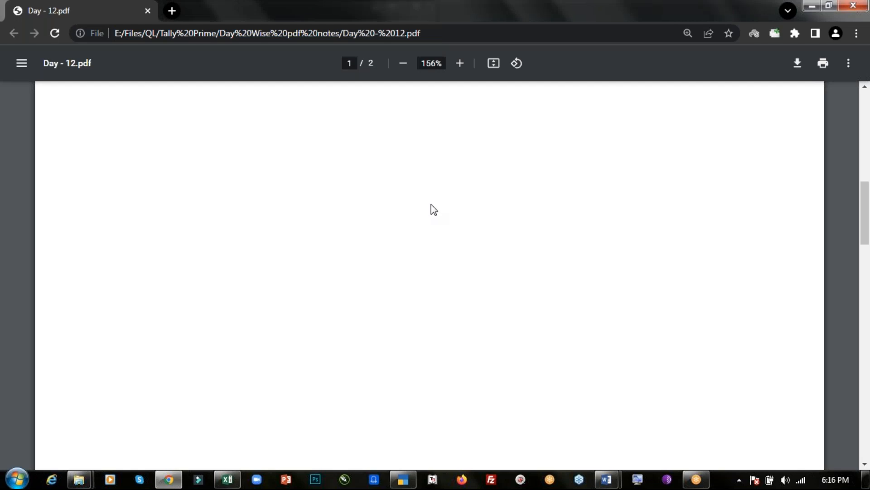
scroll(434, 209, up, 10)
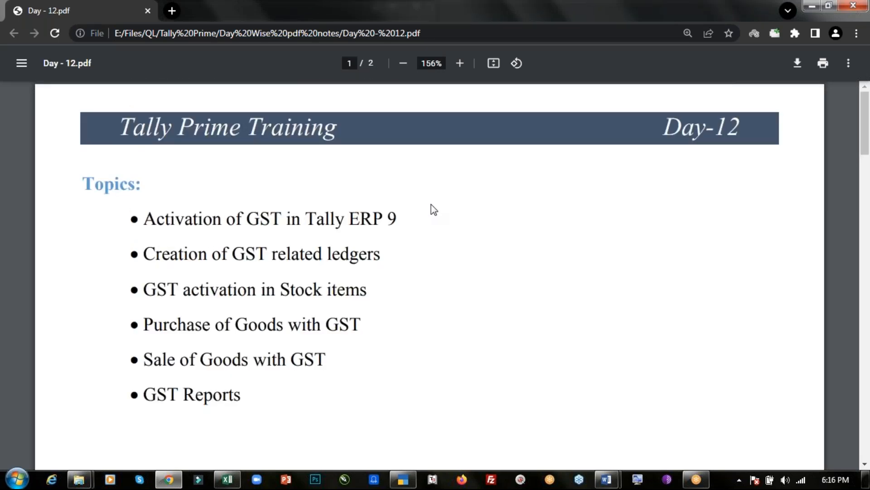
Step: Open Day - 13.pdf from the Day Wise pdf notes folder
key(alt+Tab)
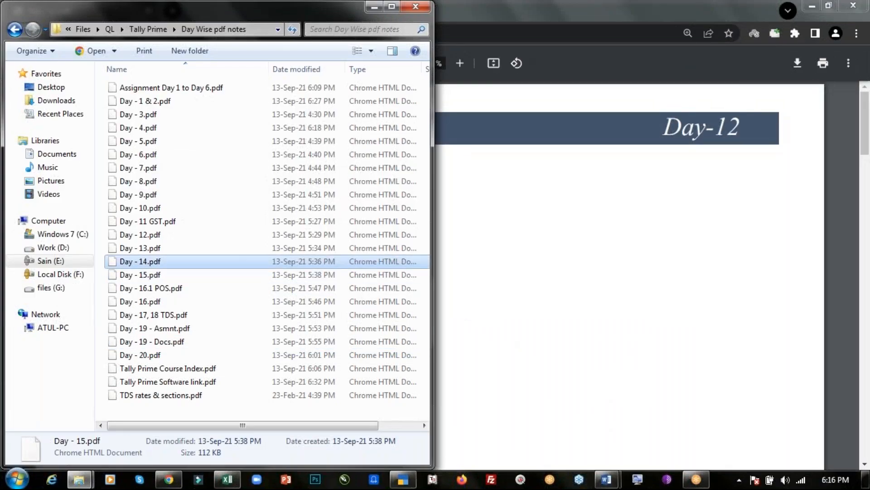
key(Up)
key(Up)
key(Return)
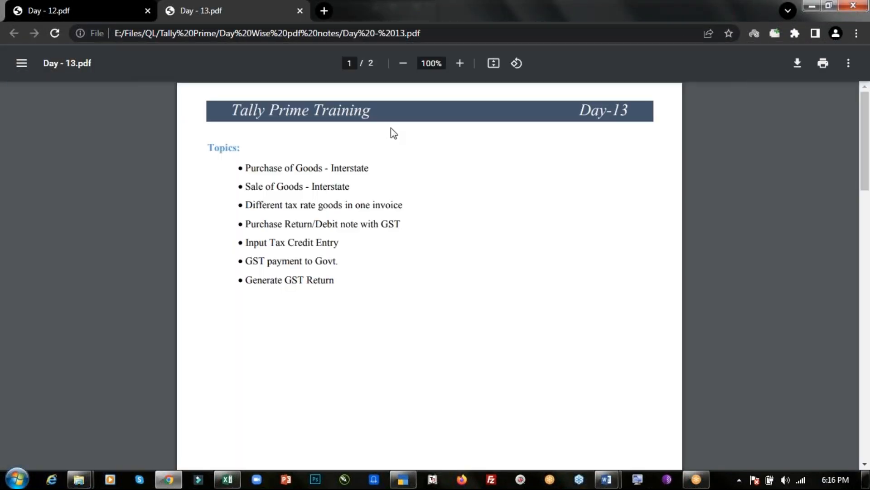
Step: Review the Day-13 topics and highlight the interstate purchase and sale of goods lines
scroll(481, 188, up, 1)
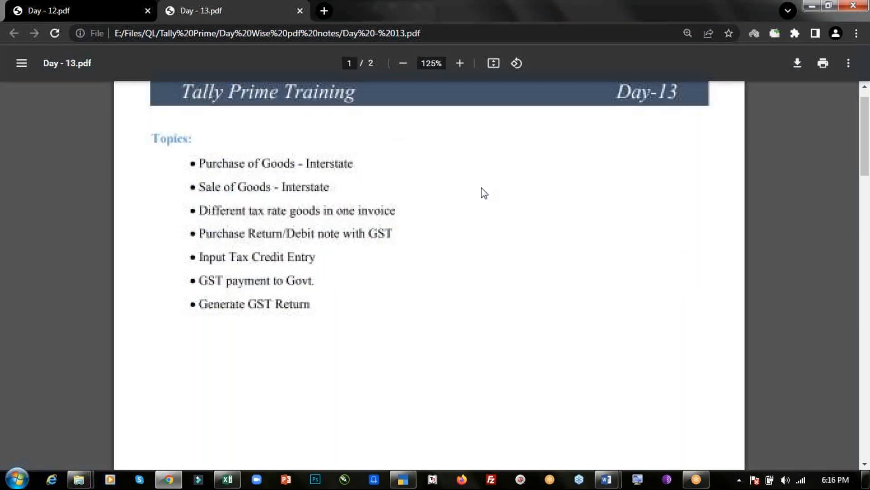
scroll(481, 188, up, 1)
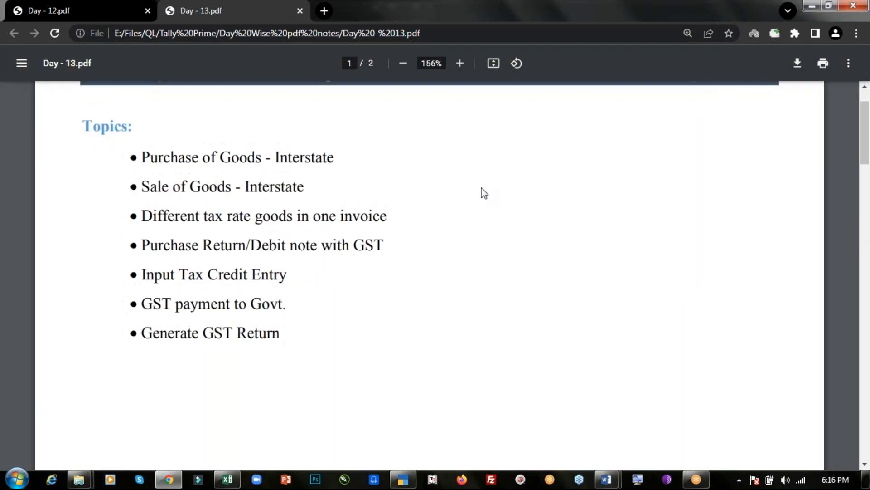
scroll(482, 187, up, 1)
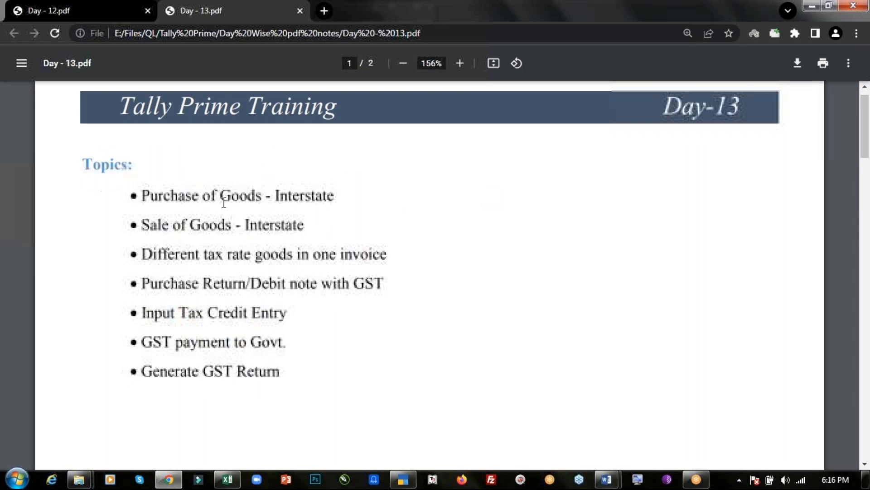
drag(143, 191, 312, 227)
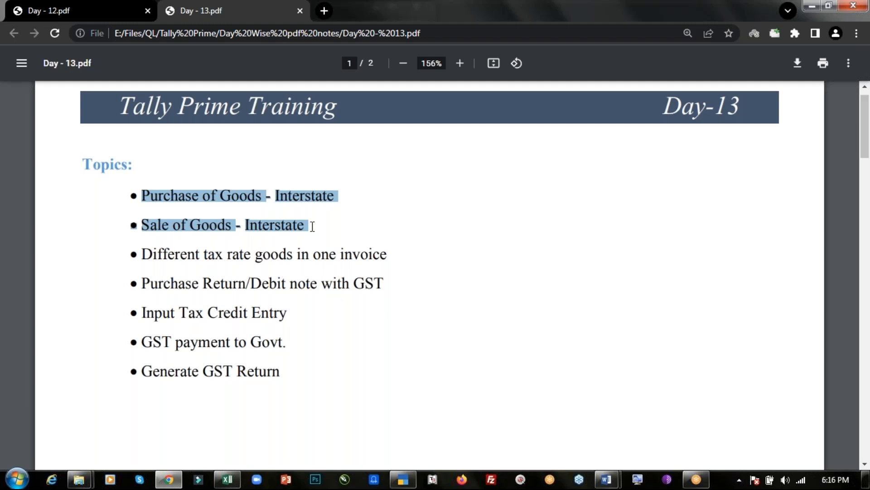
Step: Read exercise 1 on page 2, highlighting the printer purchase details and the Tech Media dealer details up to Maharashtra state
scroll(312, 226, down, 10)
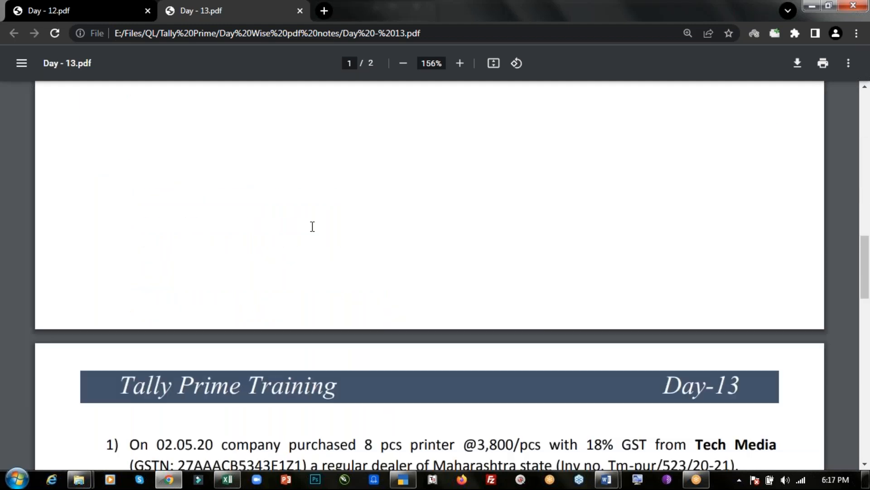
scroll(312, 226, down, 5)
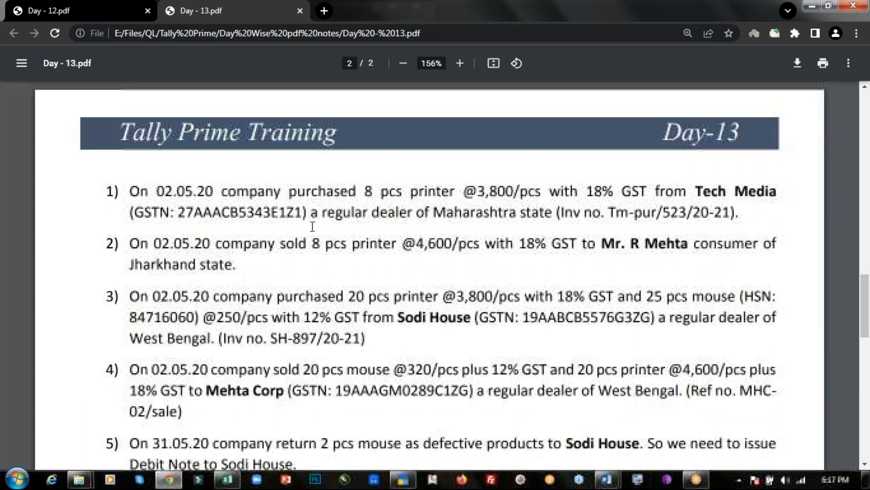
click(402, 71)
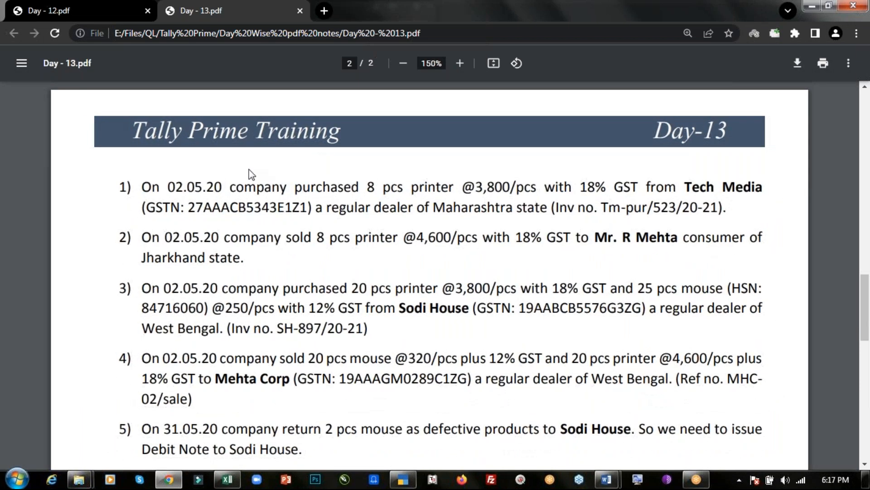
drag(164, 187, 747, 187)
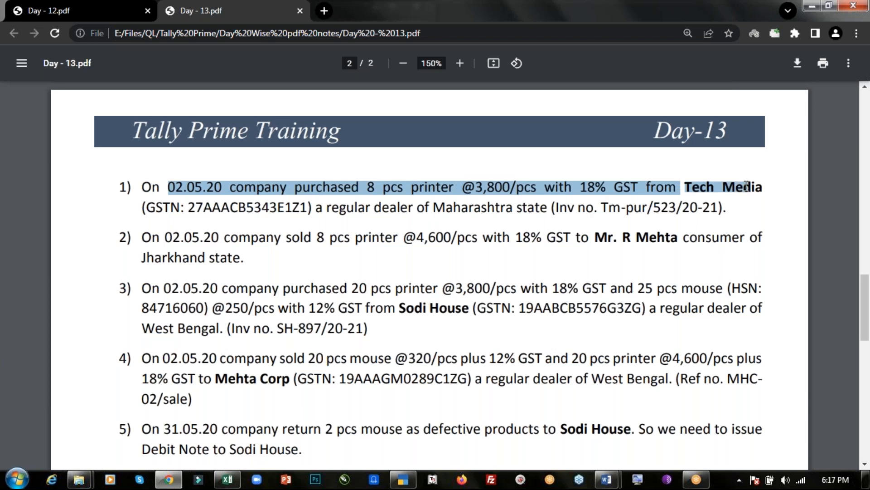
drag(693, 185, 686, 182)
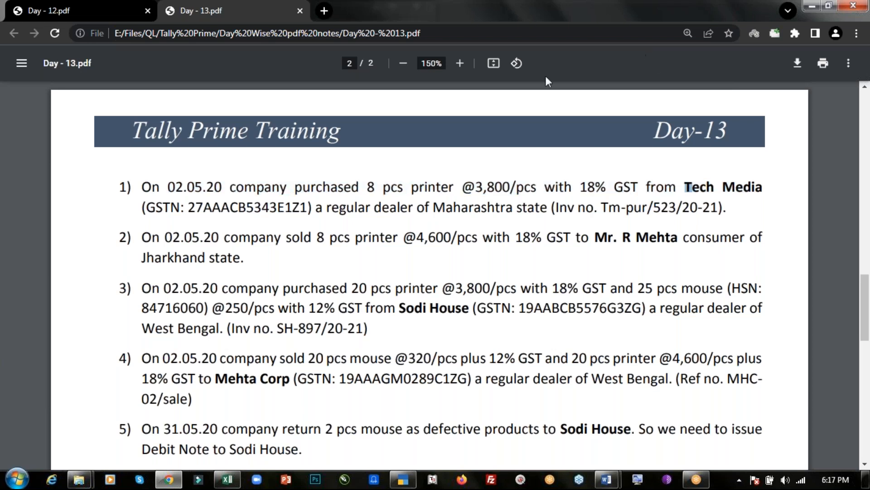
click(404, 64)
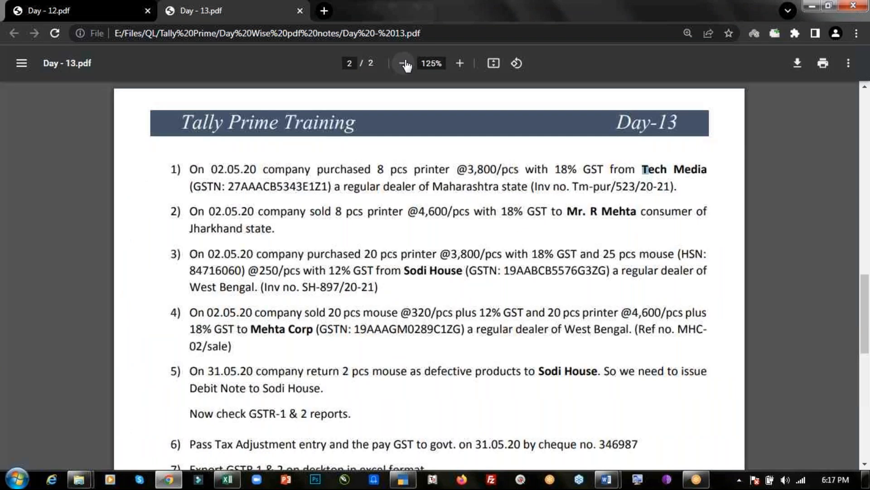
drag(649, 170, 529, 189)
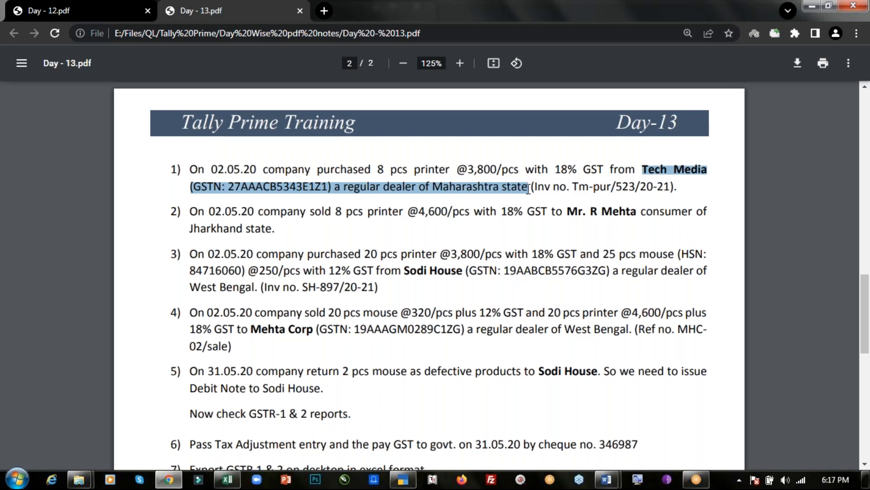
Step: Highlight the supplier name Tech Media in exercise 1, and switch to TallyPrime
click(434, 168)
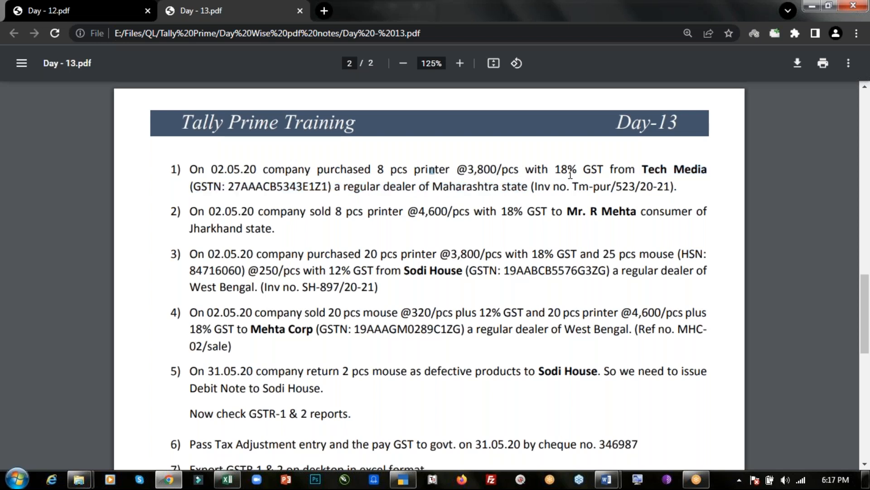
drag(641, 169, 707, 170)
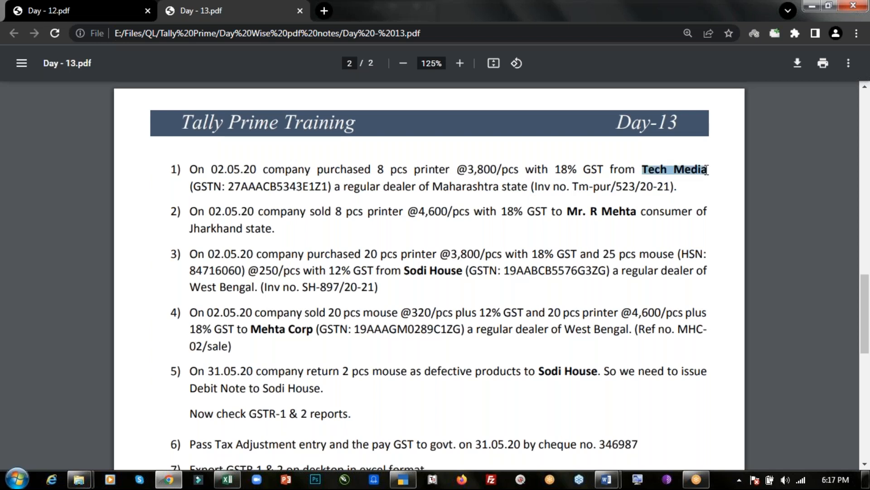
key(alt+Tab)
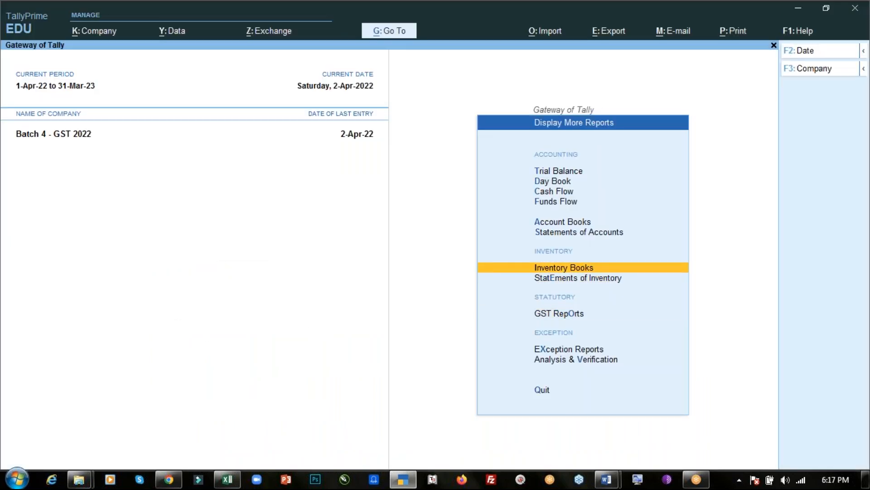
Step: Leave the reports menu and open a new ledger creation form from the Gateway of Tally
key(Escape)
key(Up)
key(Up)
key(Up)
key(Up)
key(Up)
key(Up)
key(Up)
key(Up)
key(Up)
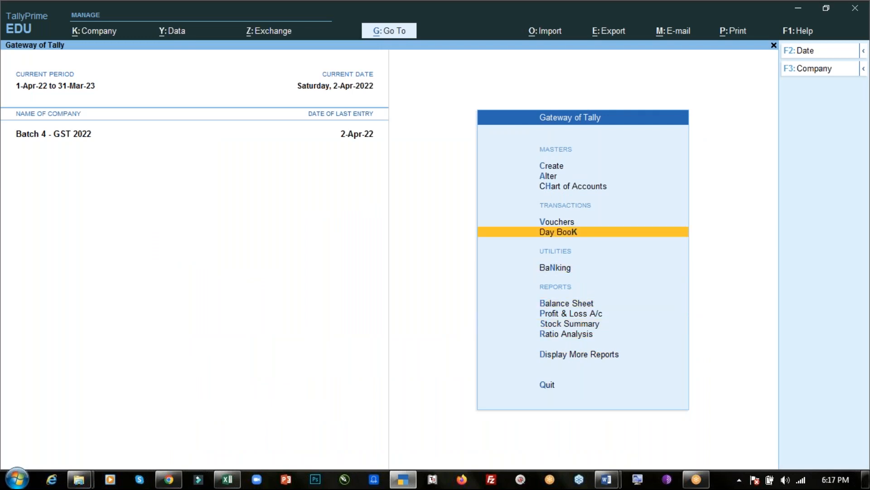
key(Up)
key(Return)
key(Down)
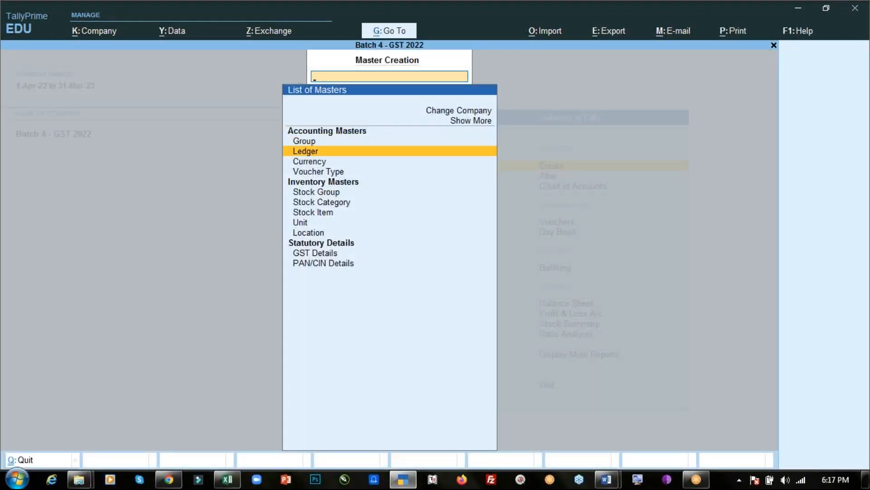
key(Return)
Step: Name the ledger Tech Media and group it under Sundry Creditors, keeping bill-by-bill balances on and the credit days check off
text(Tech Media)
key(Return)
text(S)
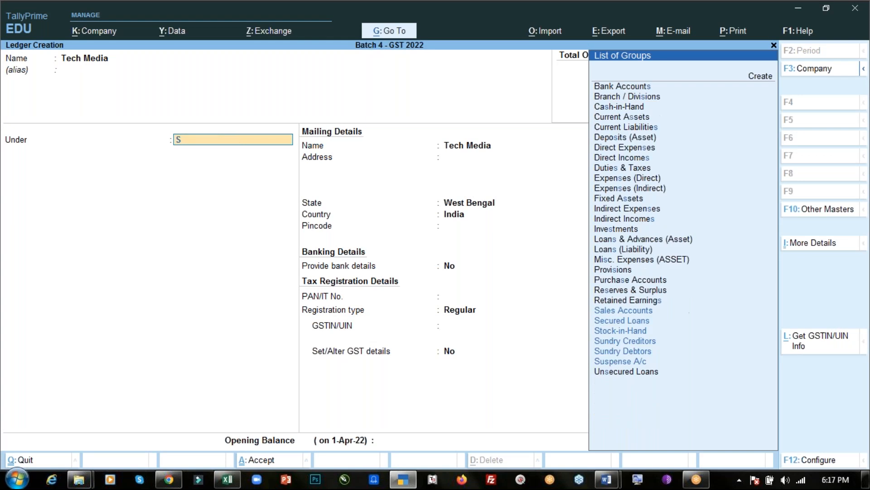
text(un)
key(Return)
key(Return)
key(Return)
key(Return)
Step: Set the Tech Media ledger's state to Maharashtra, without bank details, and keep the registration type Regular
key(Return)
key(Return)
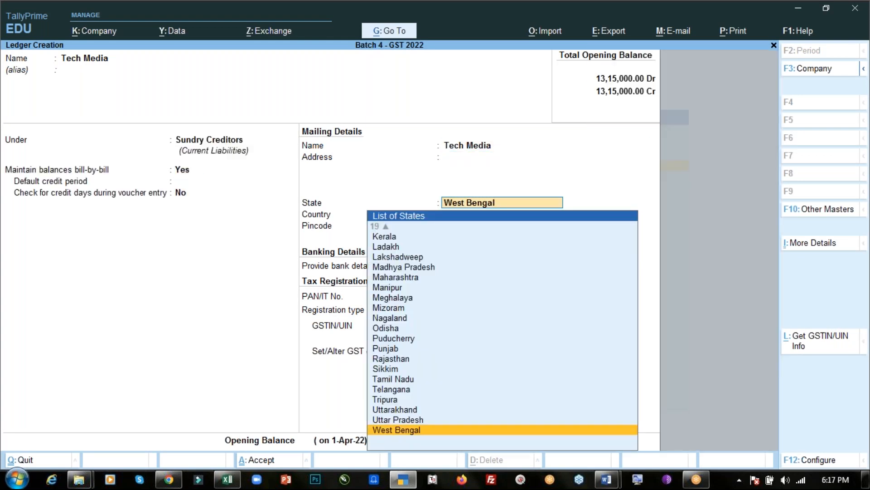
text(Maha)
key(Return)
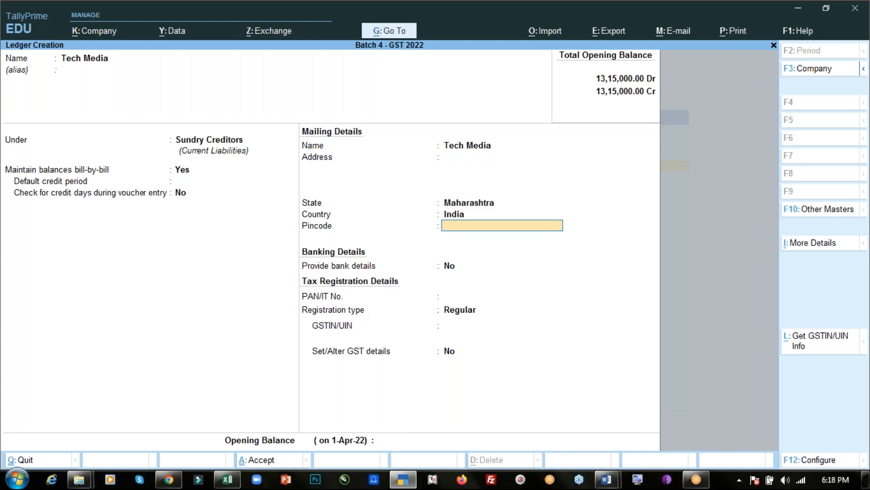
key(Return)
key(Return)
key(Return)
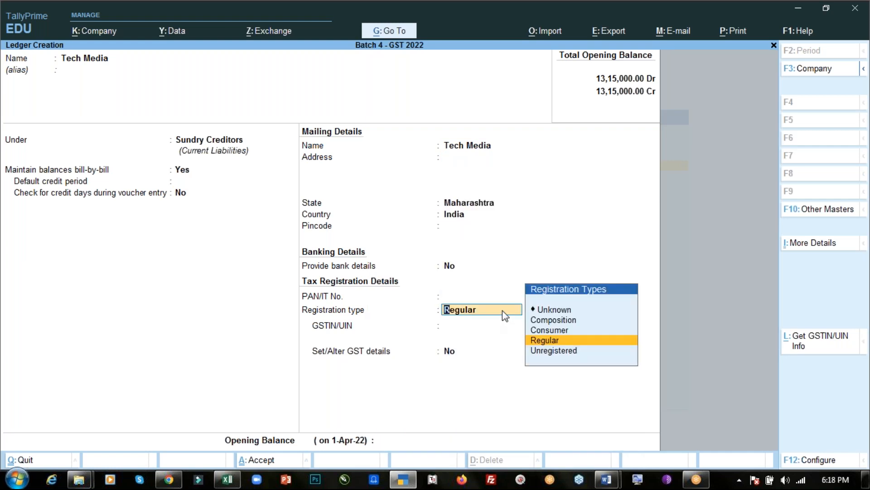
key(Return)
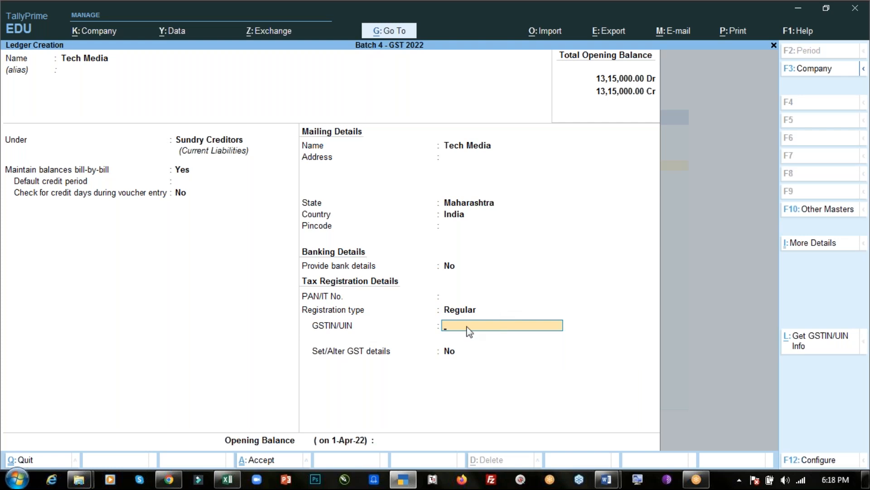
Step: Copy Tech Media's GST number from exercise 1 in Day - 13.pdf into the ledger's GSTIN/UIN field
key(alt+Tab)
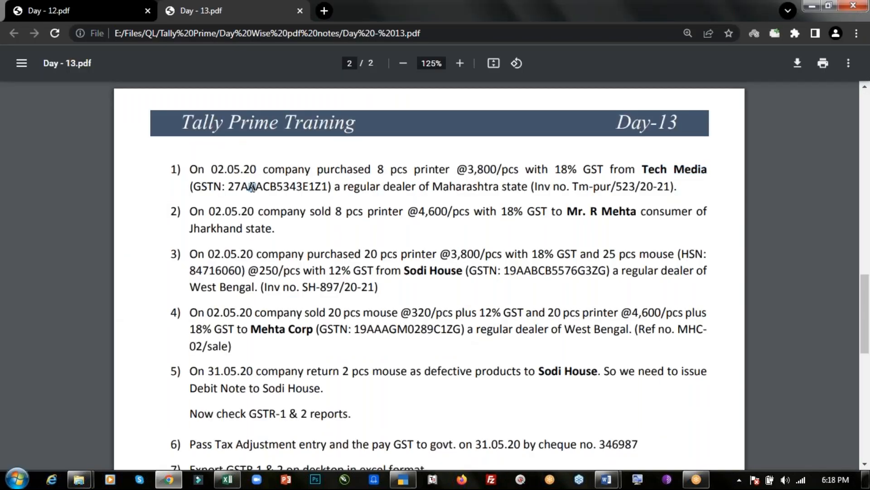
double_click(252, 187)
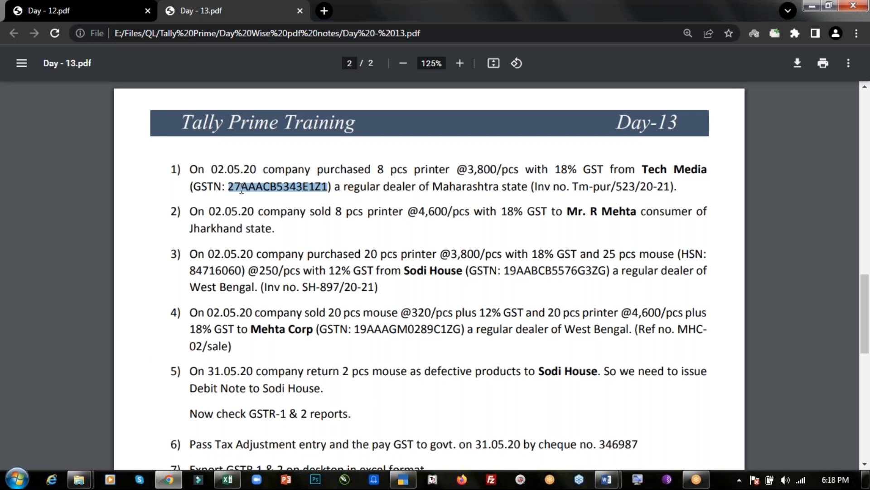
key(ctrl+c)
key(alt+Tab)
key(ctrl+v)
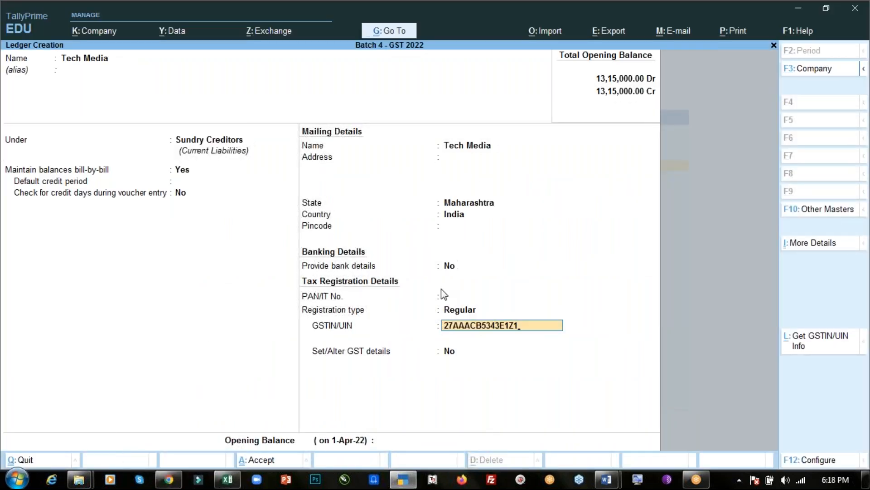
key(Return)
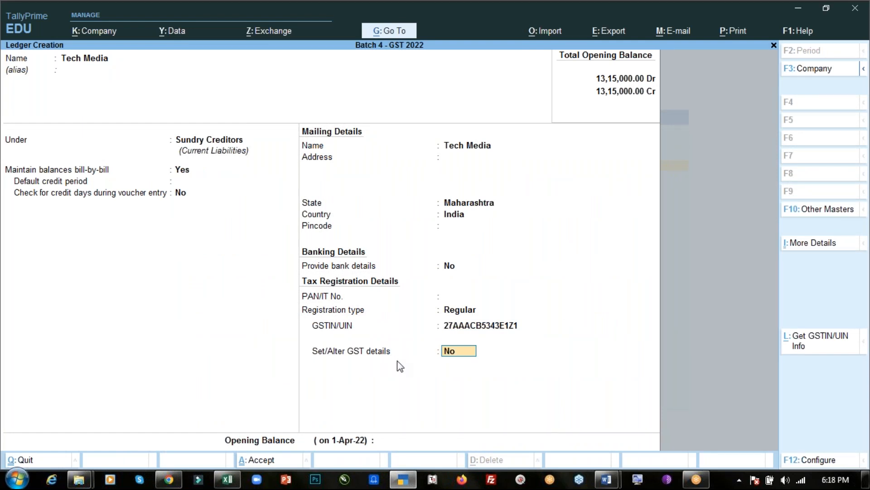
Step: Enable Set/Alter GST details for Tech Media, accept the default GST details, and save the ledger
text(y)
key(Return)
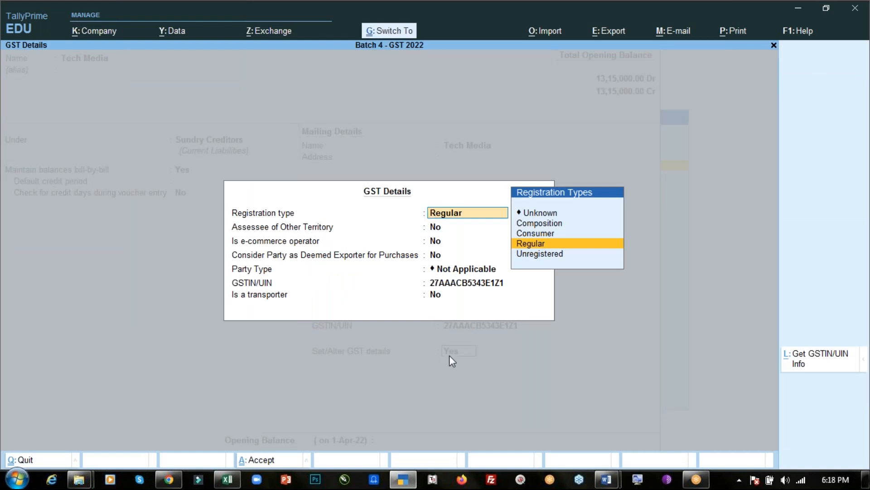
key(ctrl+a)
key(ctrl+a)
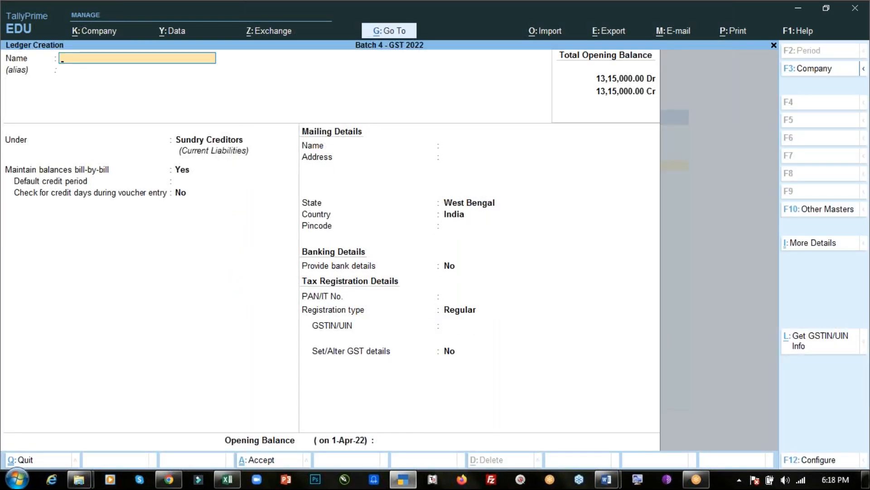
Step: Exit ledger creation and open a new Purchase voucher
key(Escape)
key(Return)
key(Down)
key(Down)
key(Down)
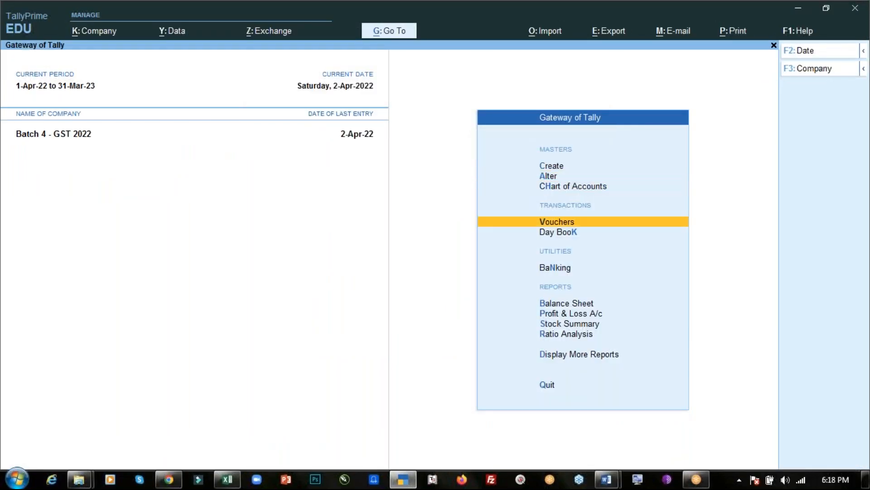
key(Return)
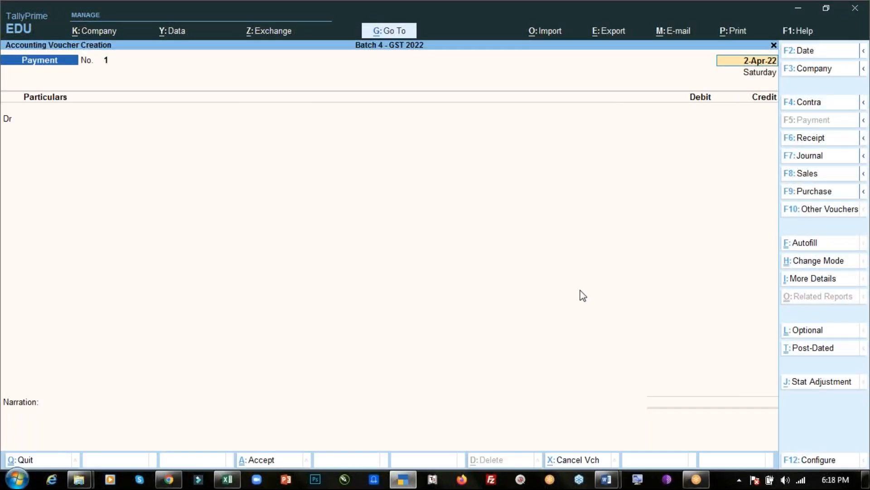
key(F9)
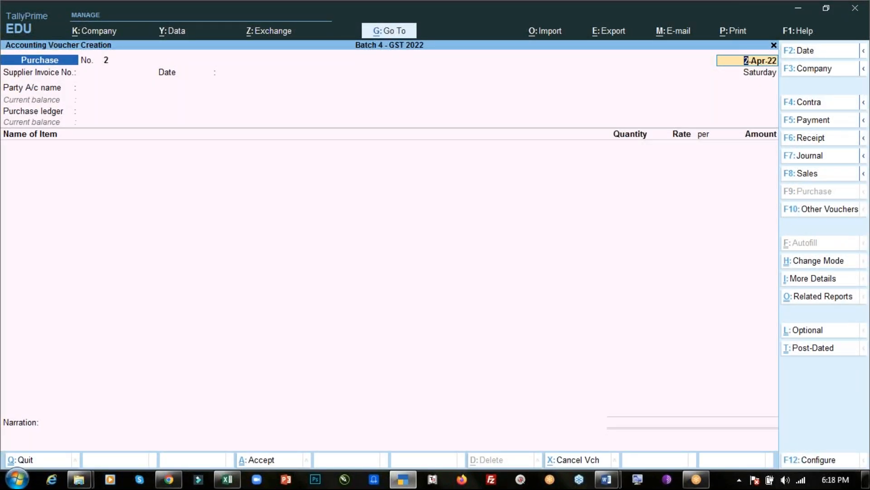
Step: Check the transaction date in exercise 1 and set the purchase voucher's date to 2-May-22
key(alt+Tab)
key(alt+Tab)
key(Return)
key(alt)
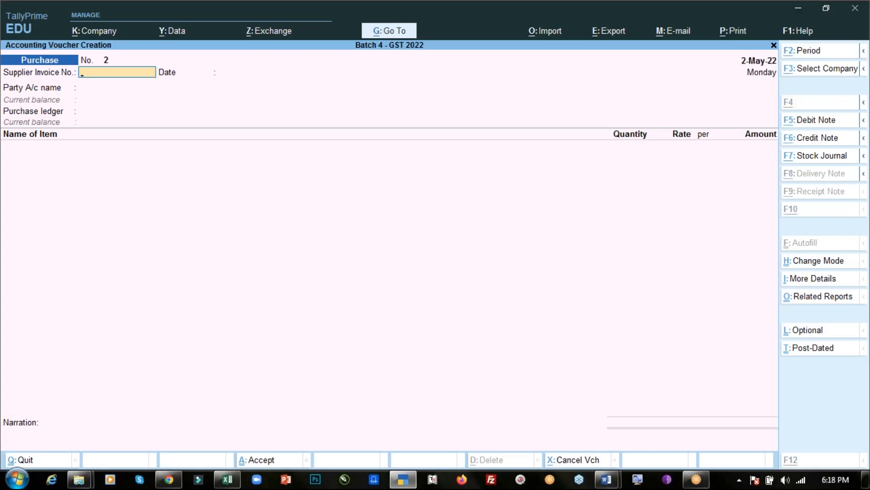
Step: Copy the supplier invoice number Tm-pur/523/20-21 from exercise 1 into the purchase voucher
key(alt+Tab)
drag(574, 186, 669, 186)
key(ctrl+c)
key(alt+Tab)
key(ctrl+alt+v)
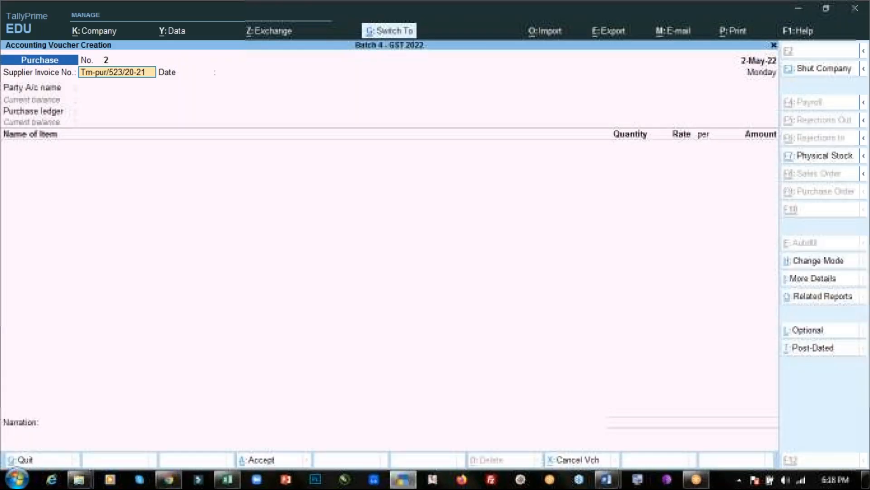
key(Return)
Step: Choose Tech Media as the party account, accept the blank receipt and default party details, and select the Purchase ledger
key(Down)
key(Down)
key(Down)
key(Down)
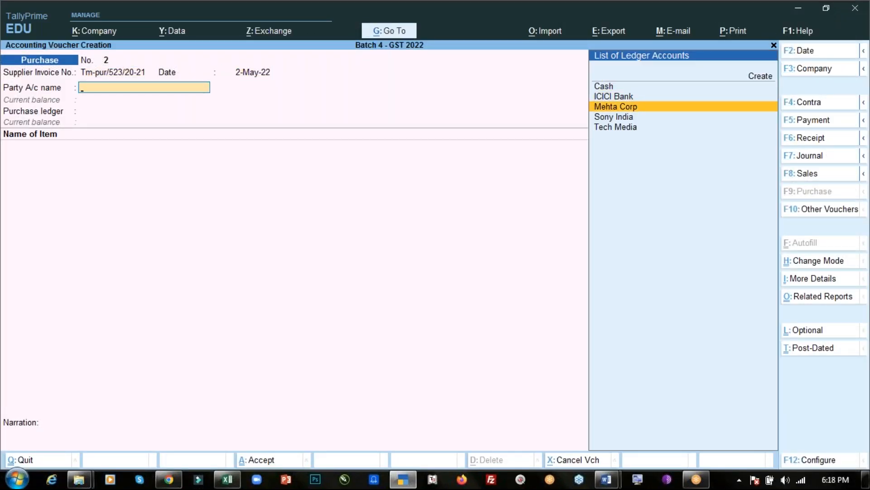
key(Return)
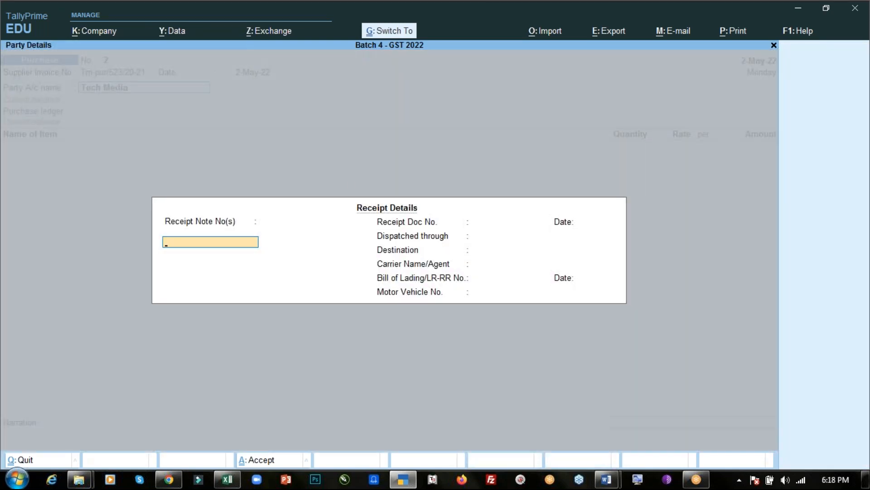
key(ctrl+a)
key(ctrl+a)
key(Return)
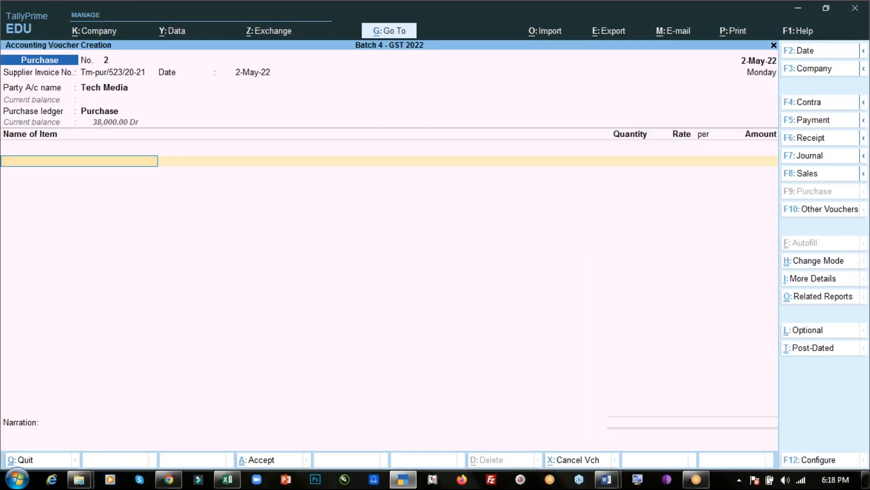
Step: Add the Printer item with 8 pcs at a rate of 3,800 per piece, checking the figures in exercise 1
text(Pri)
key(Return)
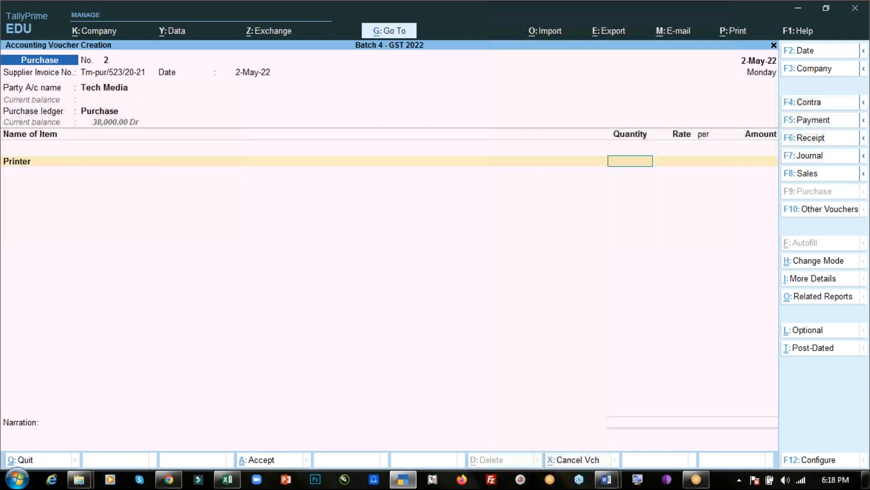
key(alt+Tab)
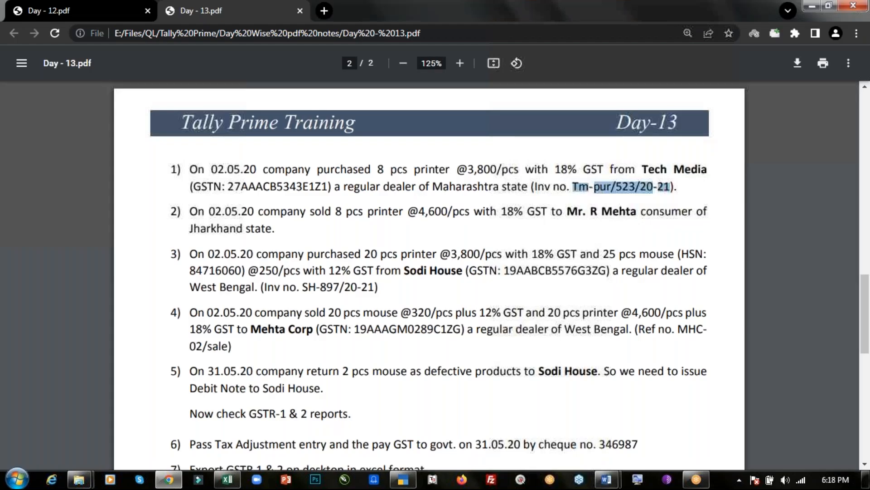
key(alt+Tab)
text(8)
key(Return)
key(alt+Tab)
key(alt+Tab)
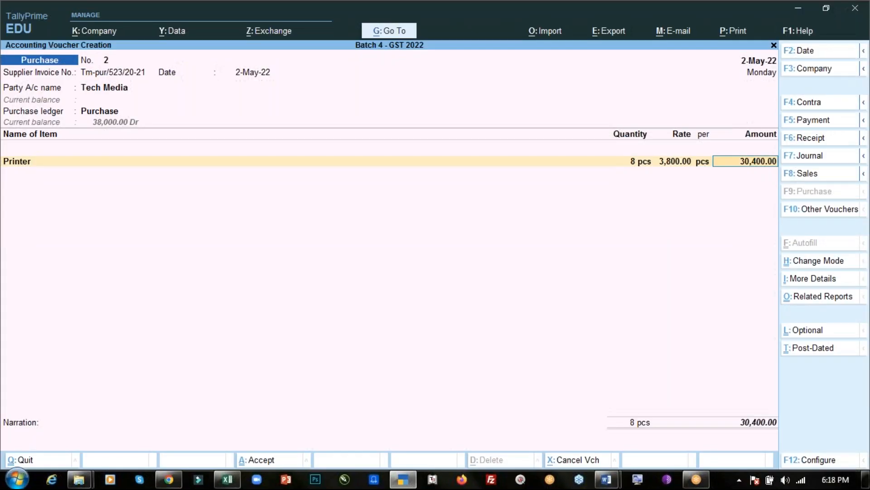
key(Return)
Step: Finish the item list and add the IGST ledger to the purchase voucher
key(Return)
key(Down)
key(Down)
key(Down)
key(Return)
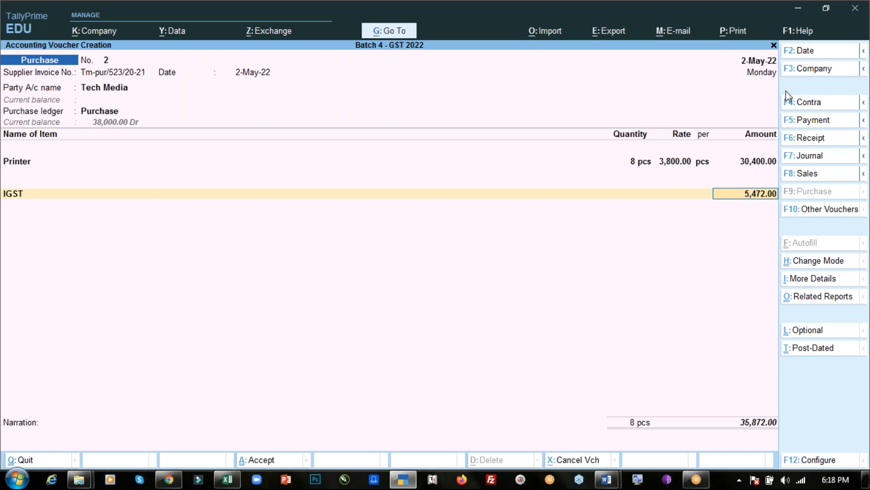
key(alt+Tab)
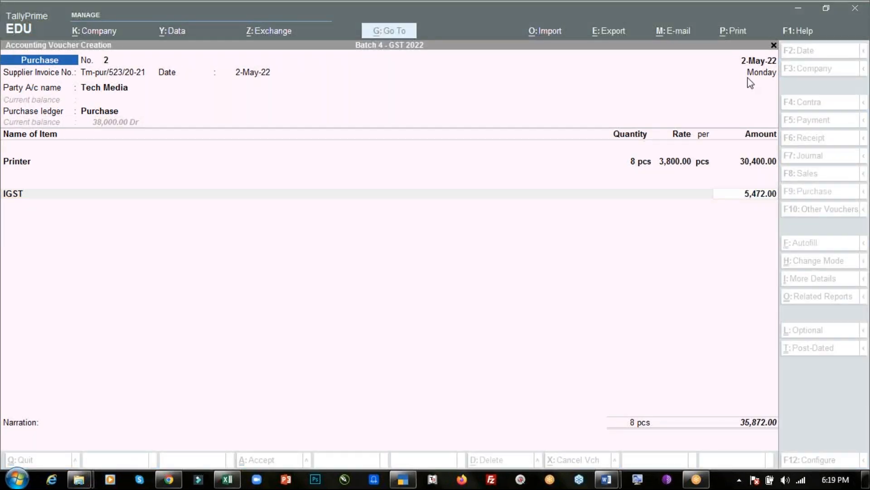
click(477, 28)
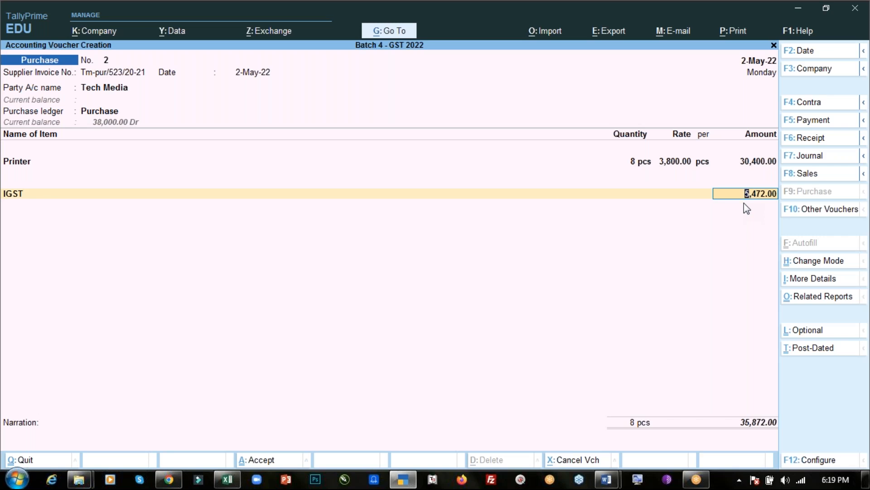
Step: Accept the IGST amount and allocate Tech Media's bill as a New Ref, moving on to the narration
key(Return)
key(Return)
key(Return)
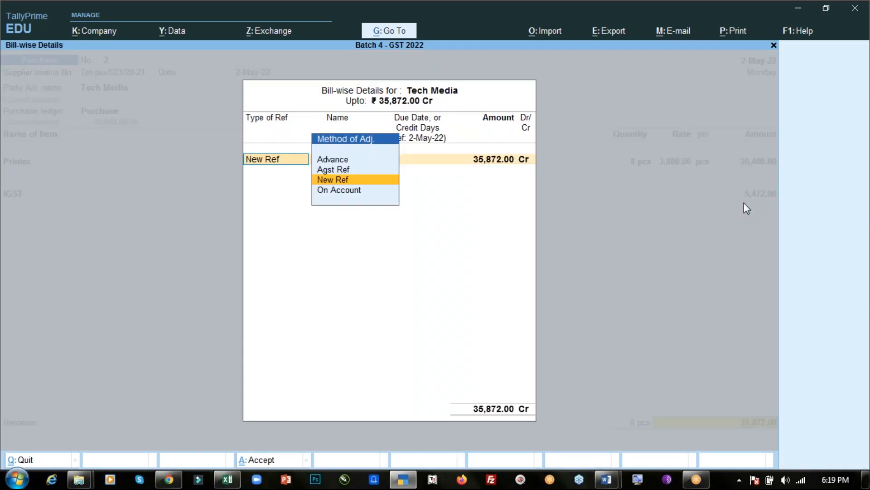
key(Return)
key(Return)
key(Return)
key(Return)
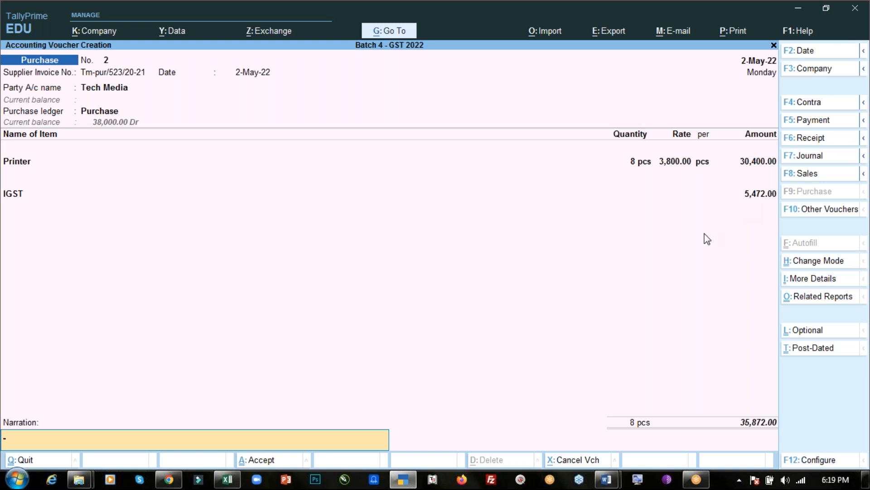
Step: Open the purchase voucher's GST tax analysis in detailed view and examine the printer's taxable value and integrated tax line
key(ctrl+o)
key(F5)
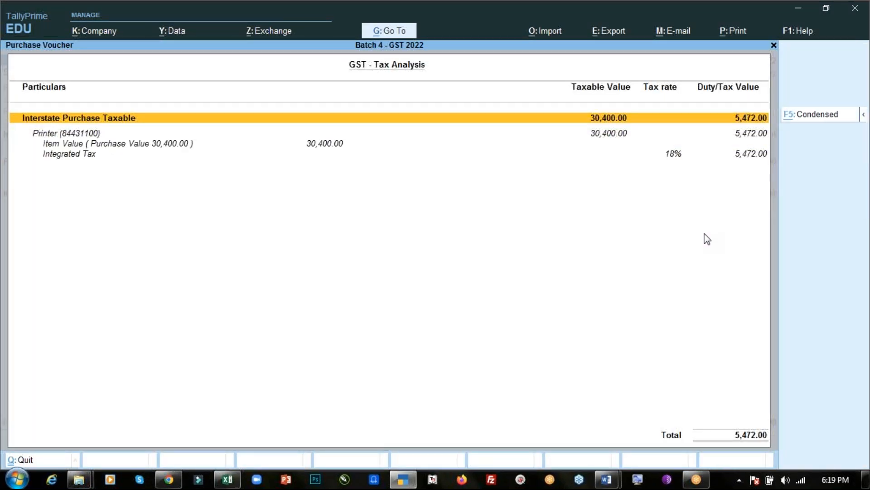
key(Down)
key(Down)
key(Down)
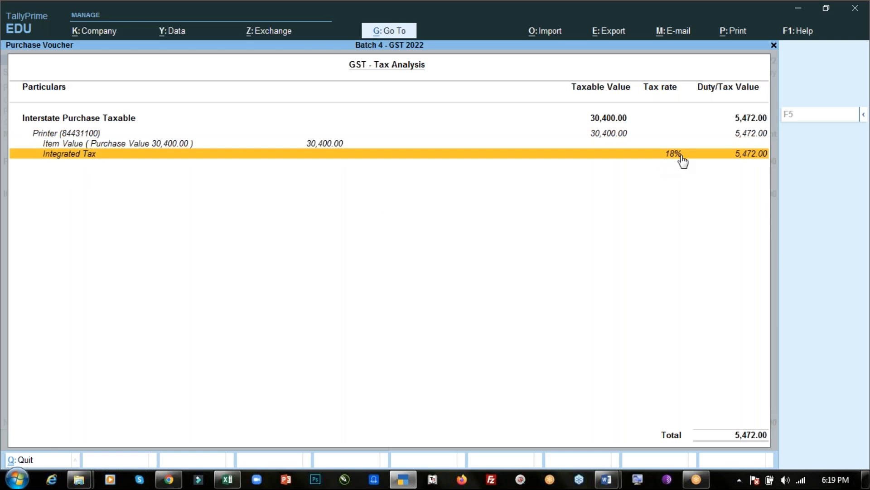
click(816, 336)
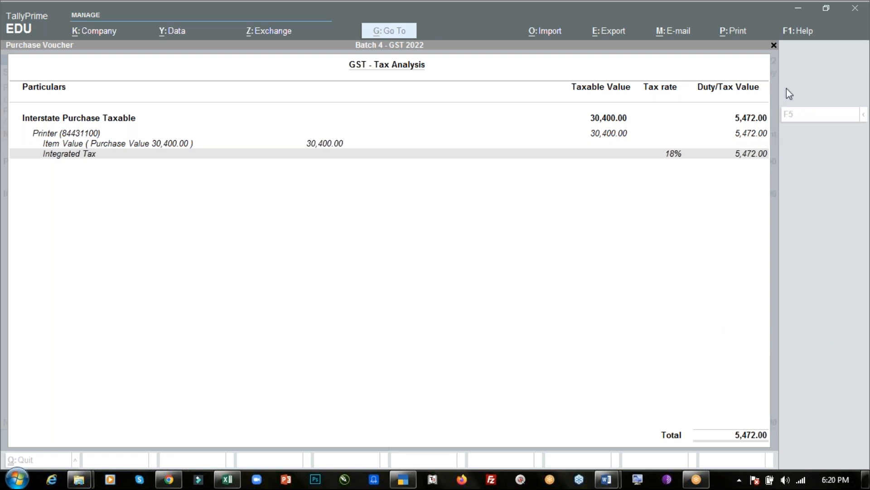
Step: Close the purchase voucher's tax analysis and highlight exercise 2, the printer sale to a Jharkhand consumer, in the Day-13 PDF
key(Escape)
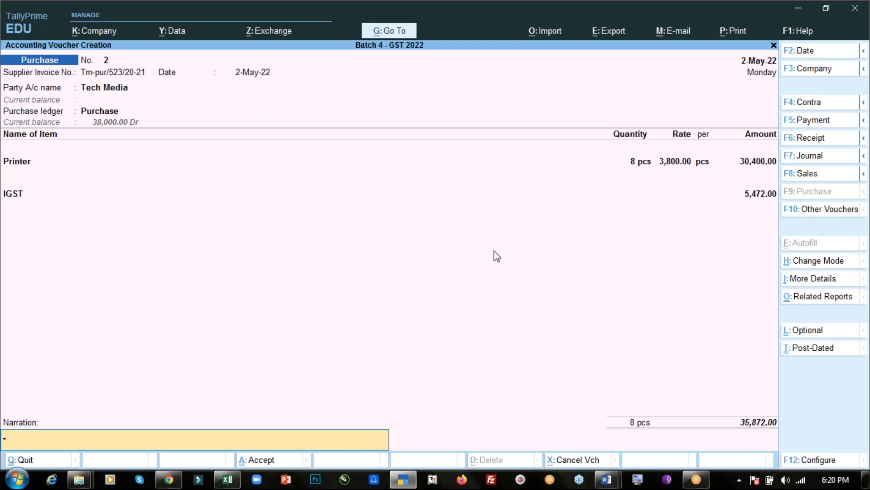
click(644, 26)
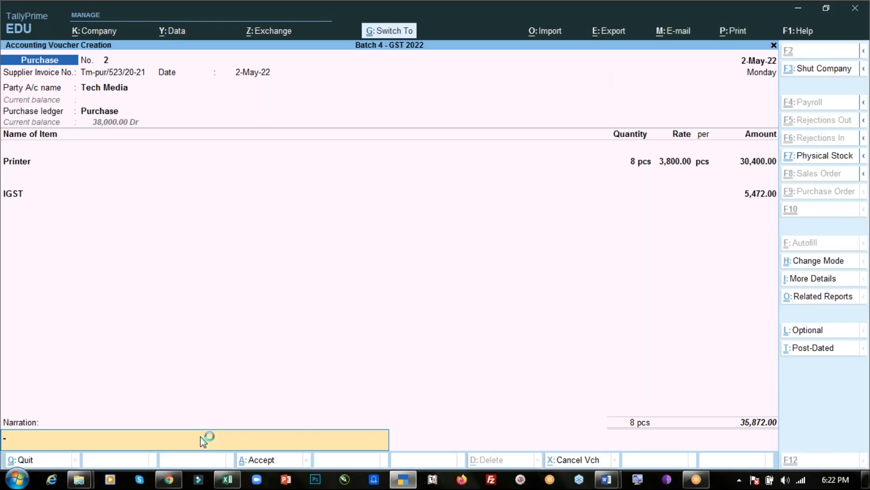
key(alt+Tab)
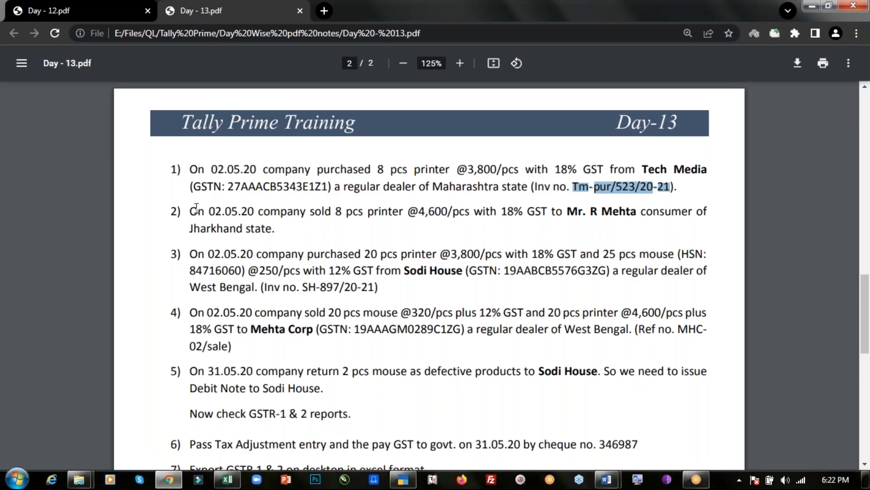
drag(190, 210, 630, 211)
drag(477, 217, 278, 228)
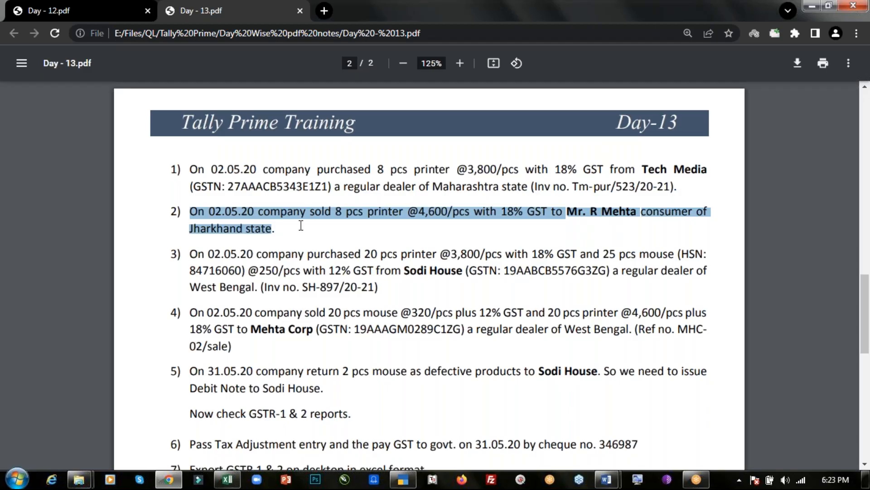
Step: Return to TallyPrime, leave the purchase voucher and start a new ledger named after the customer in exercise 2
key(alt+Tab)
key(Escape)
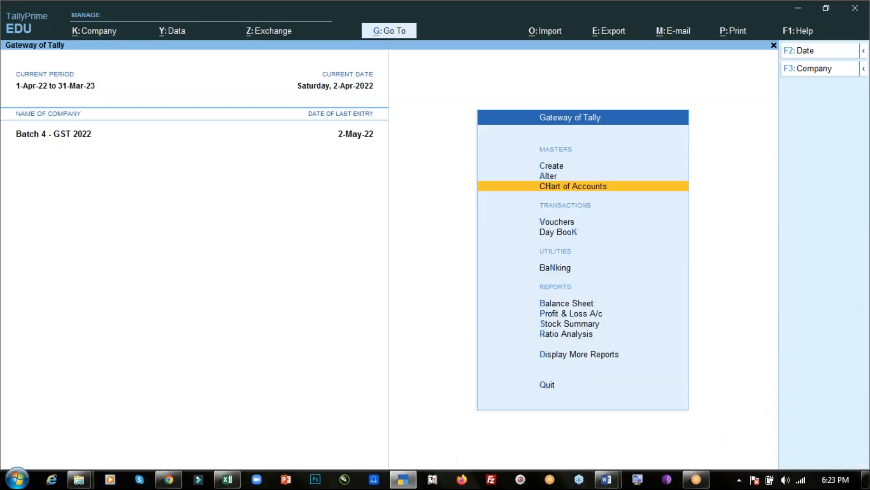
key(Up)
key(Up)
key(Return)
key(Return)
text(Mr R m)
key(BackSpace)
text(Mehta)
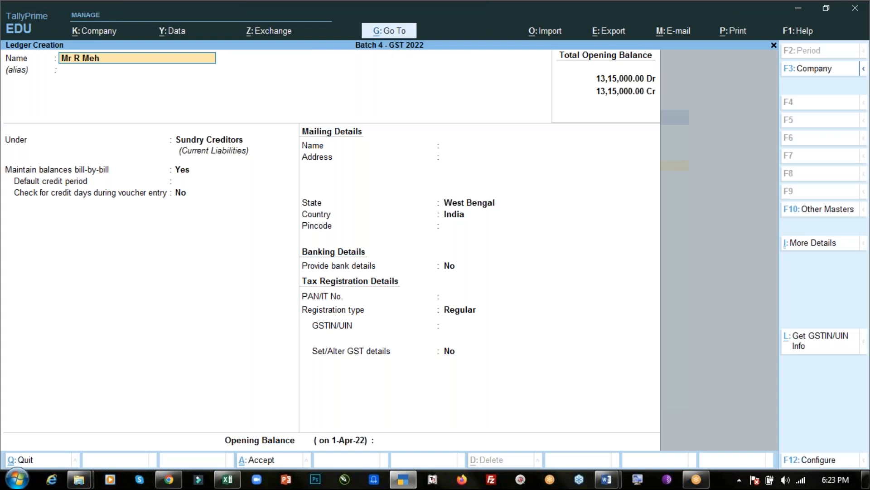
Step: Place the customer's ledger under Sundry Debtors and set its state to Jharkhand
key(Return)
key(Down)
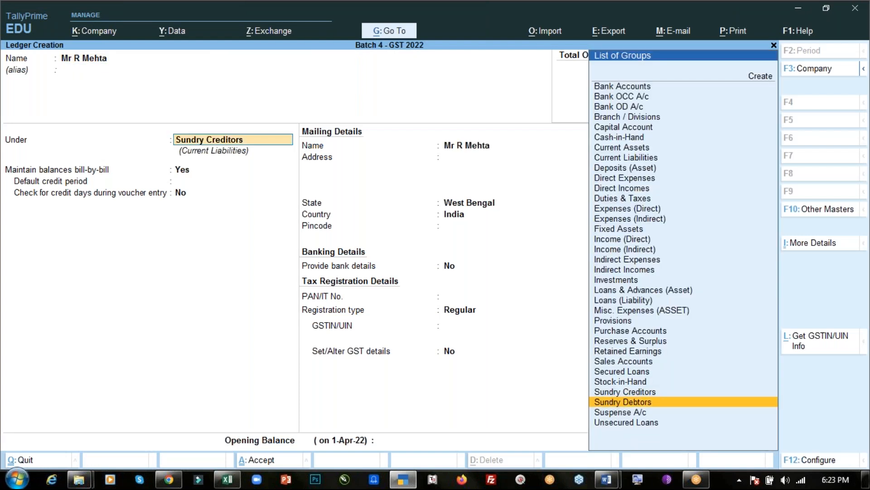
key(Return)
key(Return)
key(Return)
key(Return)
key(Return)
text(Jha)
key(Return)
key(Return)
key(Return)
key(Return)
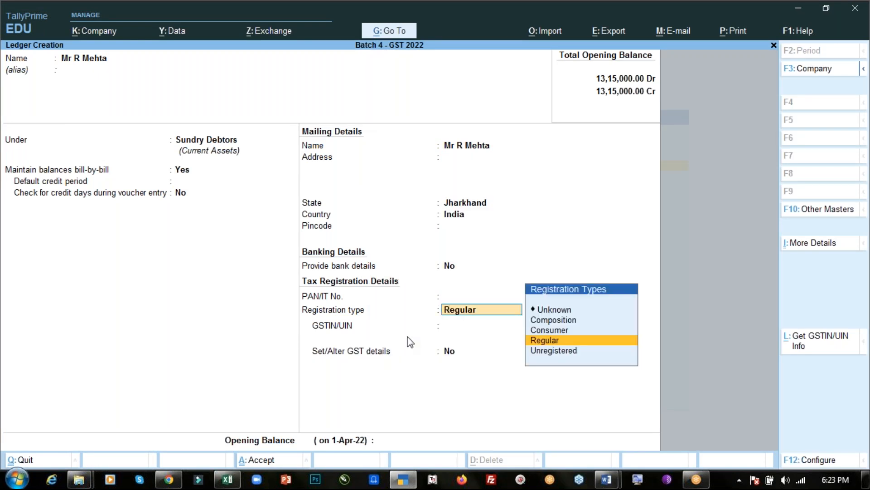
Step: Set the ledger's registration type to Consumer and enable Set/Alter GST details, keeping Consumer in the GST details
key(Up)
key(Return)
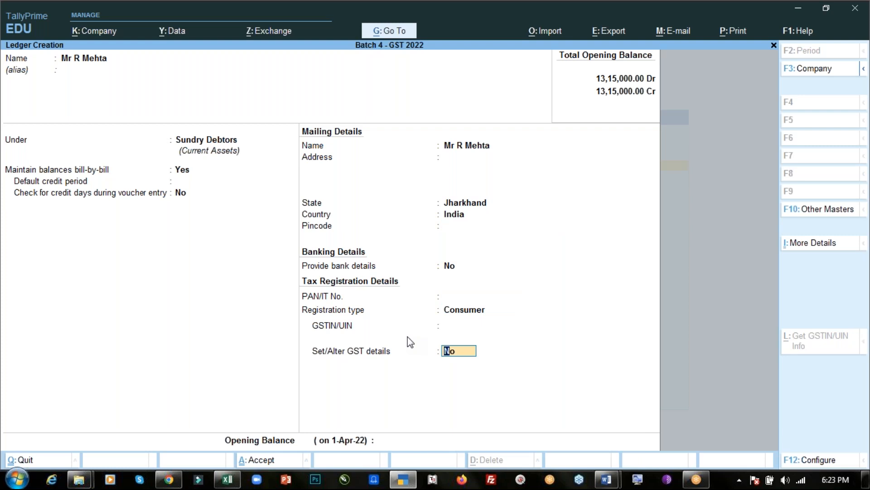
key(BackSpace)
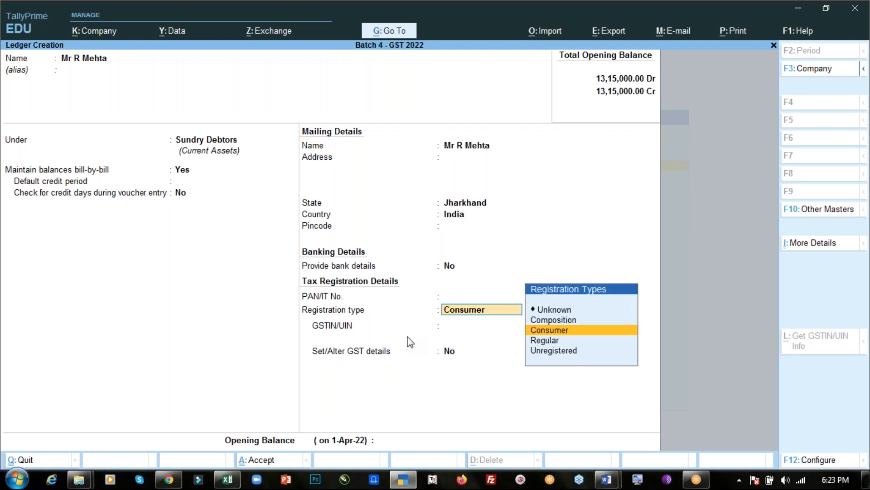
key(Return)
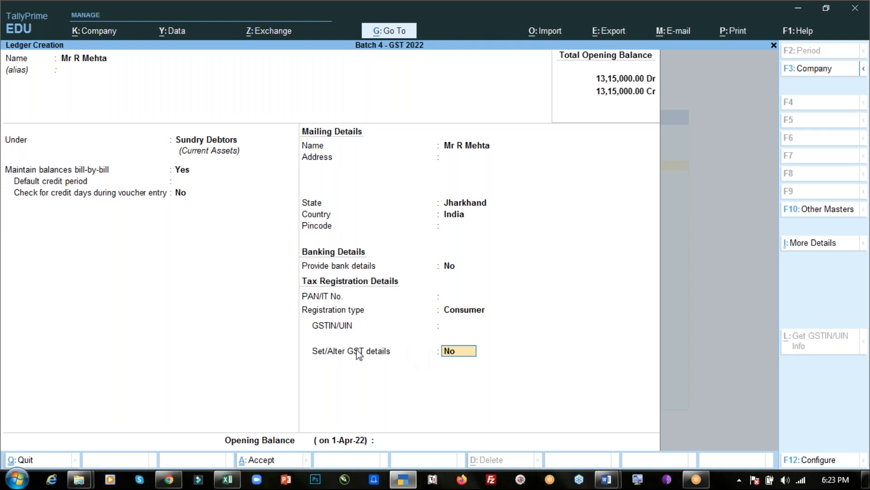
text(y)
key(Return)
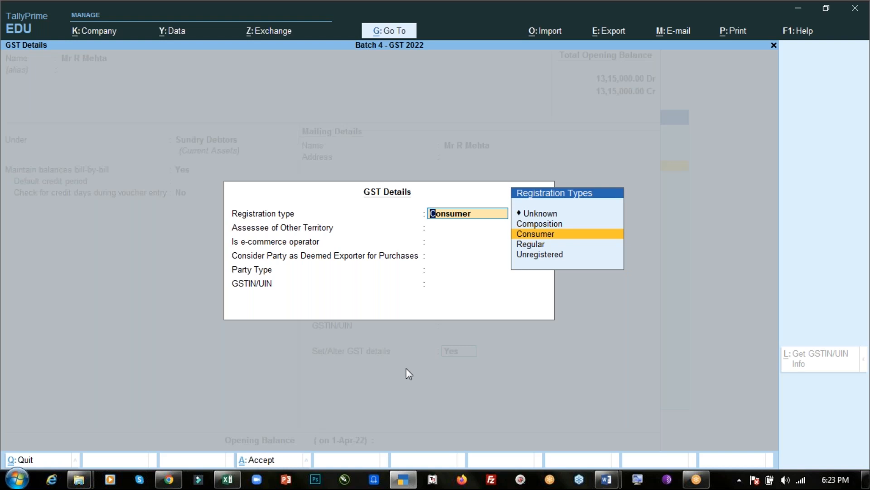
key(Return)
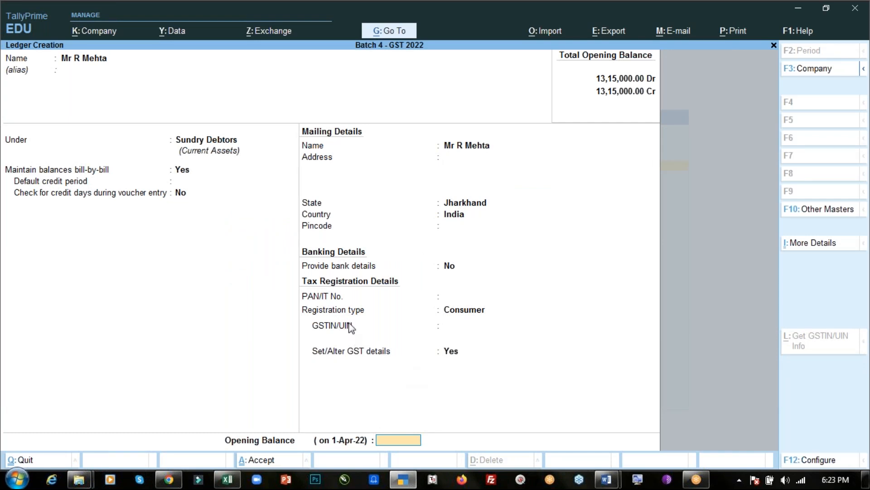
Step: Recheck the Consumer registration type and save the customer's ledger
click(468, 312)
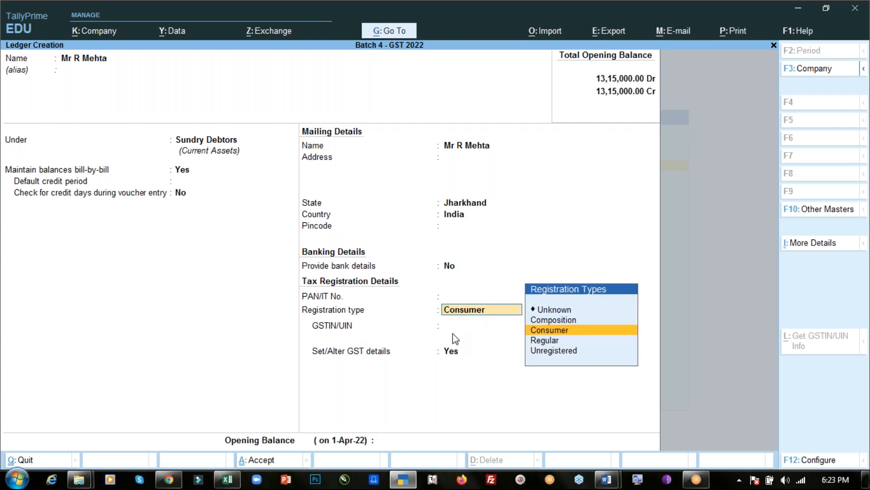
key(Return)
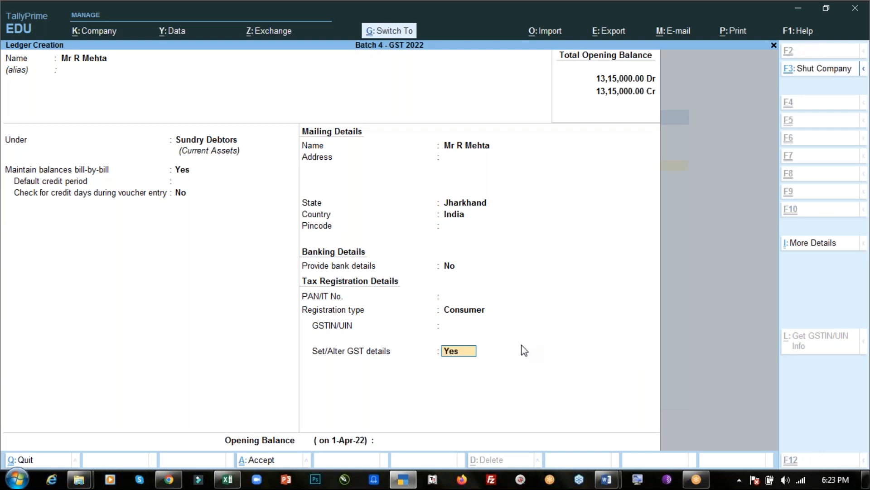
key(ctrl+a)
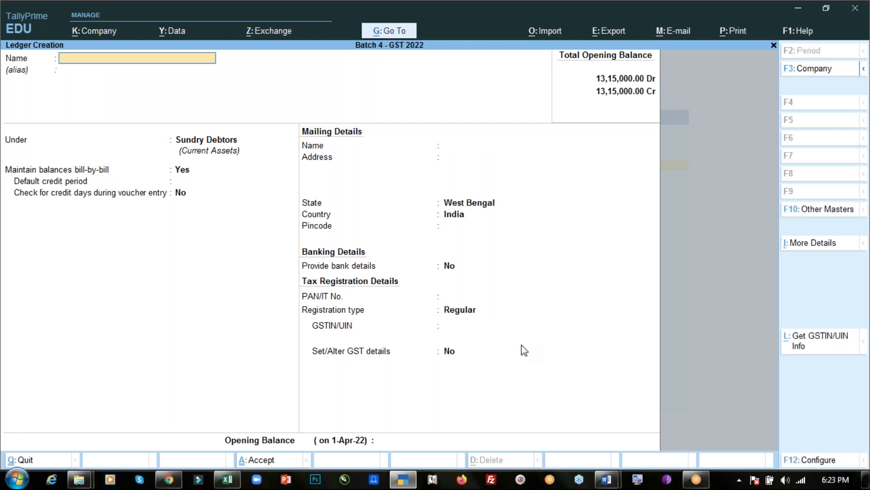
Step: Leave ledger creation and start a sales voucher dated 2-May-22, checking exercise 2 in the PDF for the date
key(Escape)
key(Down)
key(Down)
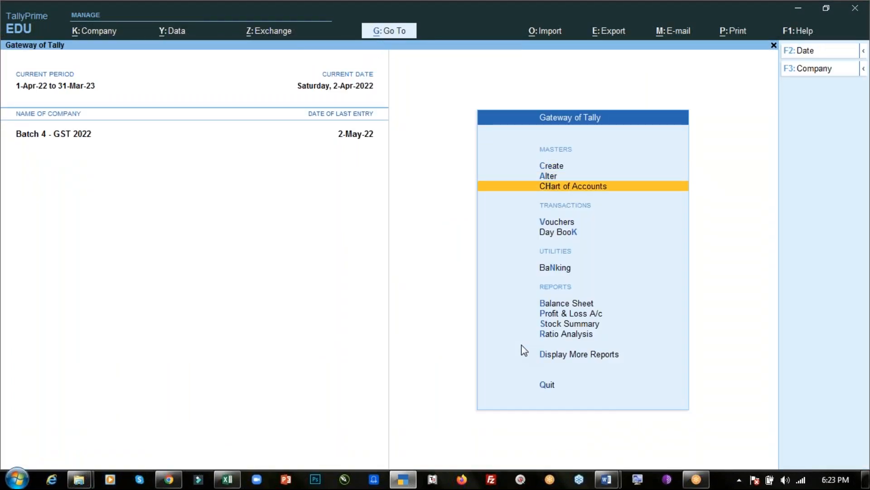
key(Down)
key(Return)
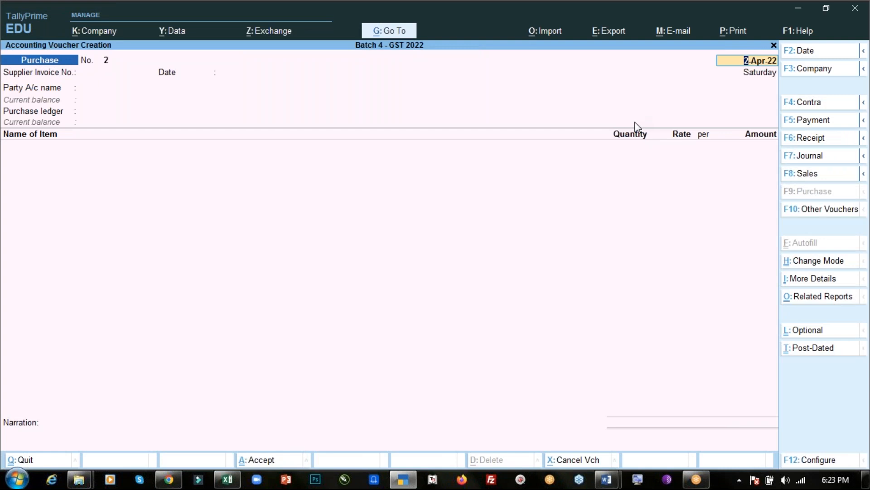
key(F8)
key(alt+Tab)
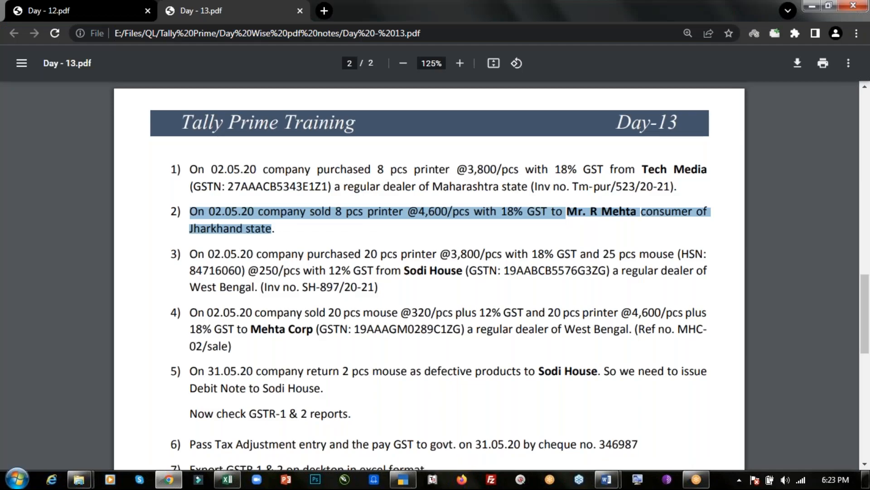
key(alt+Tab)
text(2.5)
key(Return)
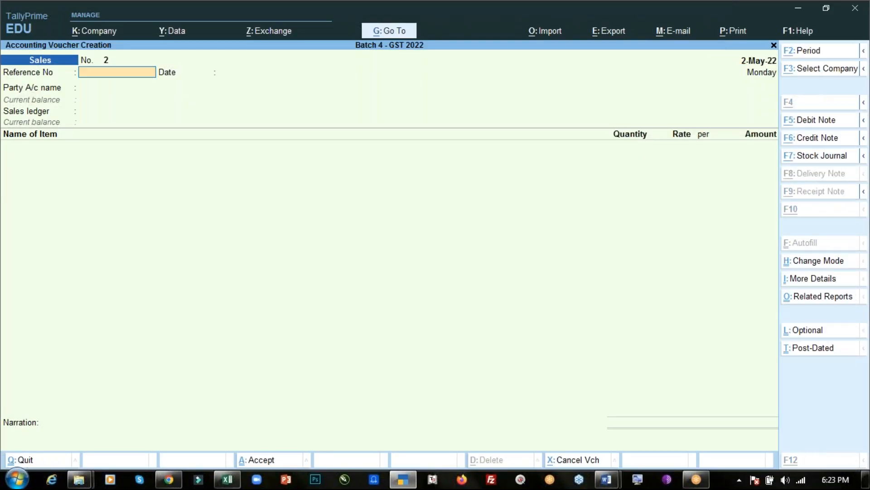
Step: Enter MR-101/sale as the sales voucher's reference number, with 2-May-22 as the reference date
key(alt+Tab)
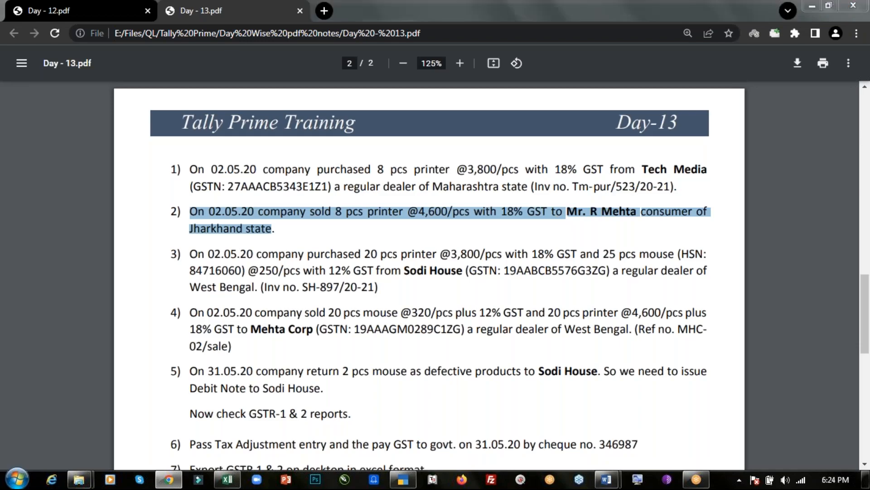
key(alt+Tab)
text(MR-101)
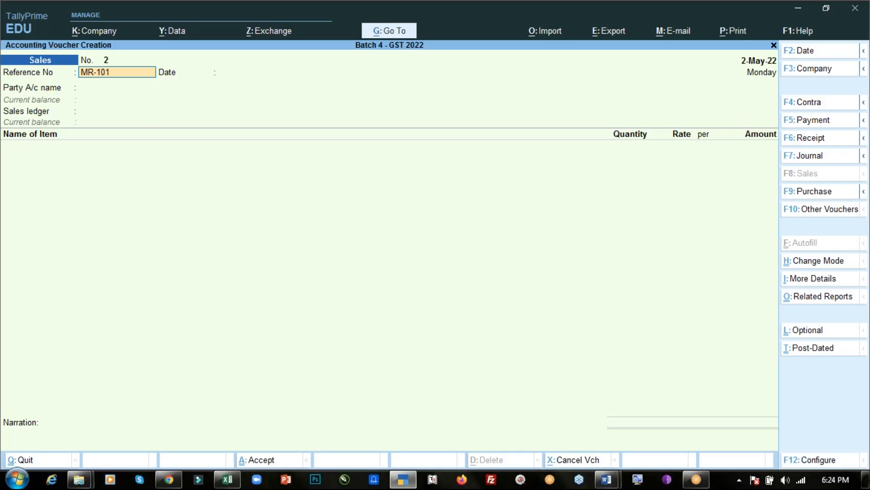
text(/sale)
key(Return)
key(Return)
key(BackSpace)
key(BackSpace)
key(Return)
key(Return)
Step: Select the exercise 2 customer as the party, accept the dispatch and party details, and choose Sale as the sales ledger
key(Down)
key(Down)
key(Down)
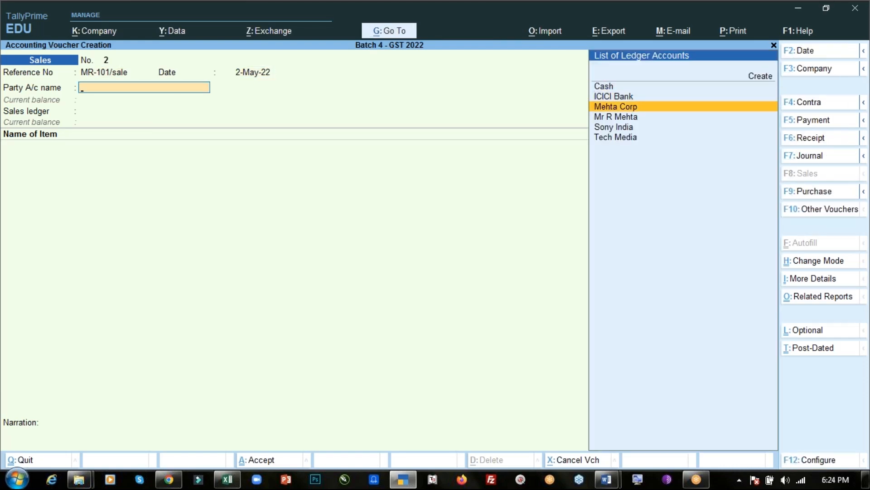
key(Return)
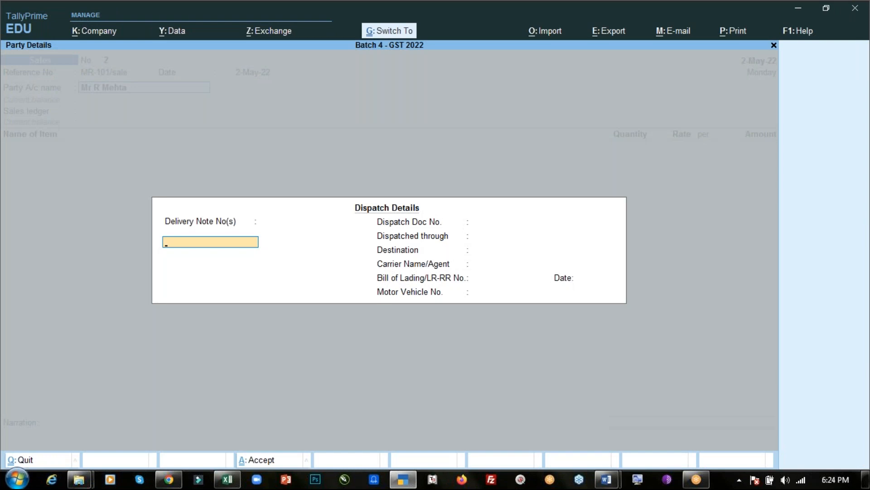
key(ctrl+a)
key(Return)
key(Return)
key(Return)
key(ctrl+a)
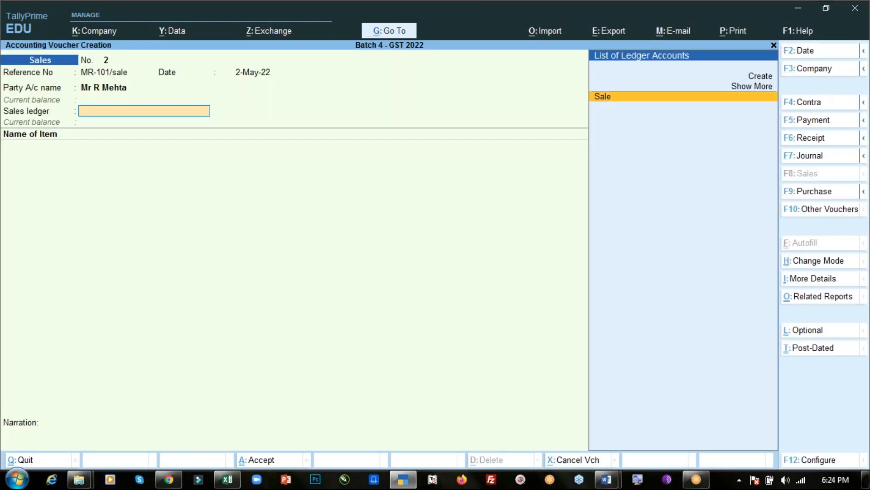
key(Return)
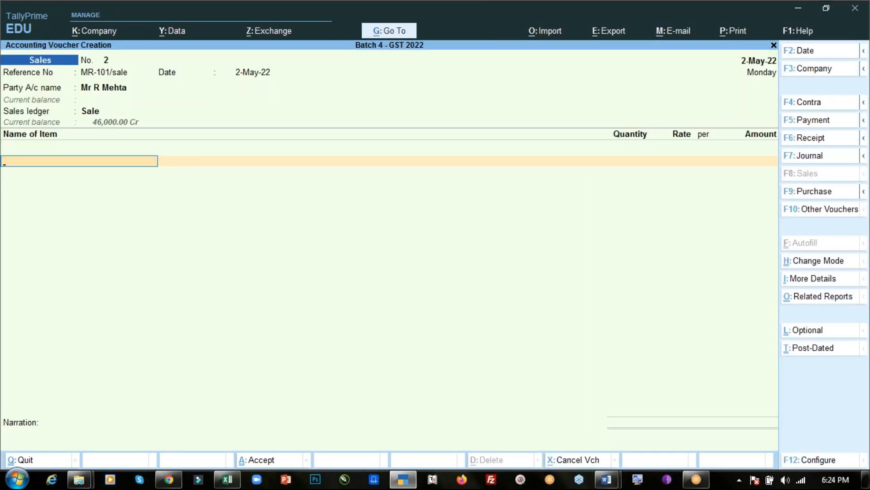
Step: Add the Printer item with 8 pcs at a rate of 4,600 per piece, checking the figures in exercise 2
text(pr)
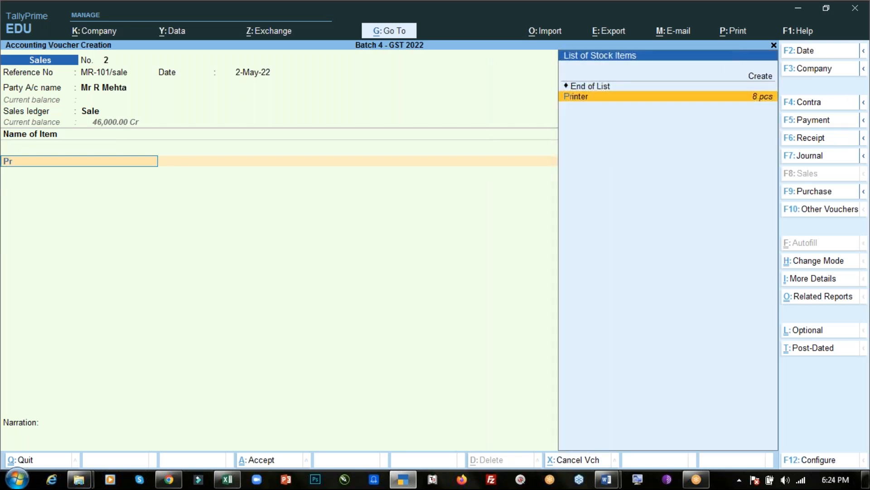
key(Return)
key(alt+Tab)
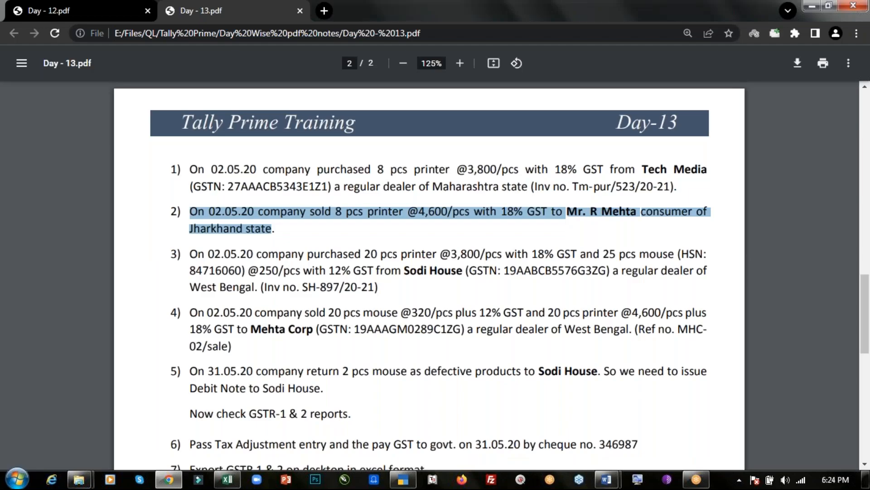
key(alt+Tab)
text(8)
key(Return)
key(Return)
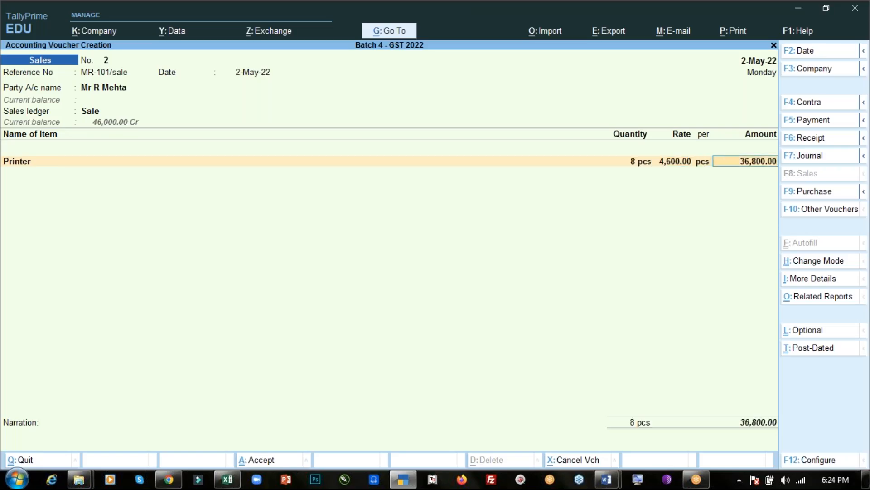
Step: Add the IGST ledger to the sales voucher and check the printer's integrated tax in the GST tax analysis
key(Return)
text(ig)
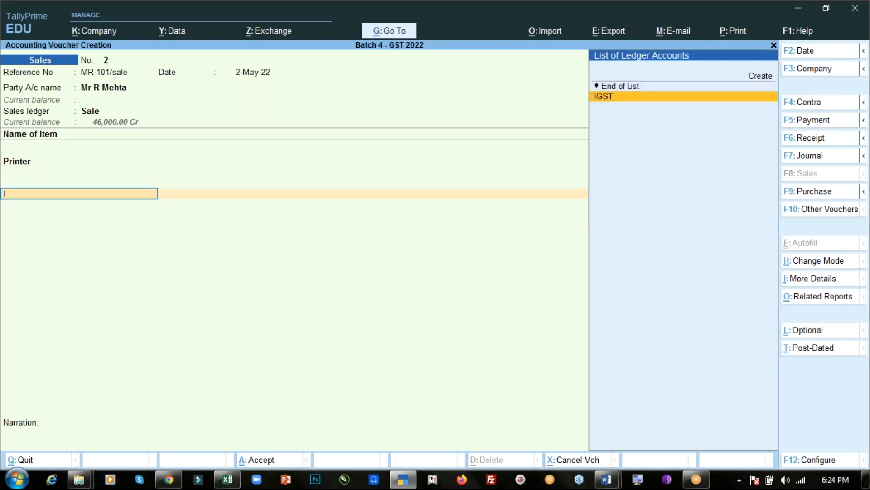
key(Return)
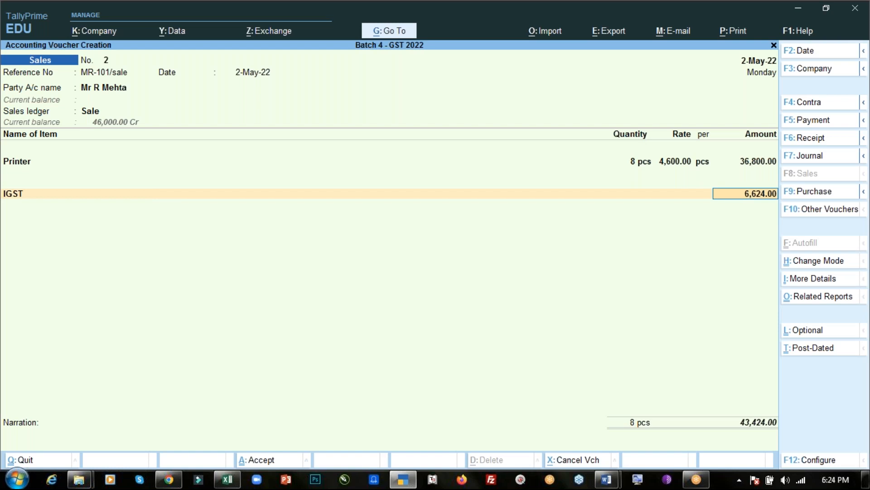
key(ctrl)
key(ctrl+o)
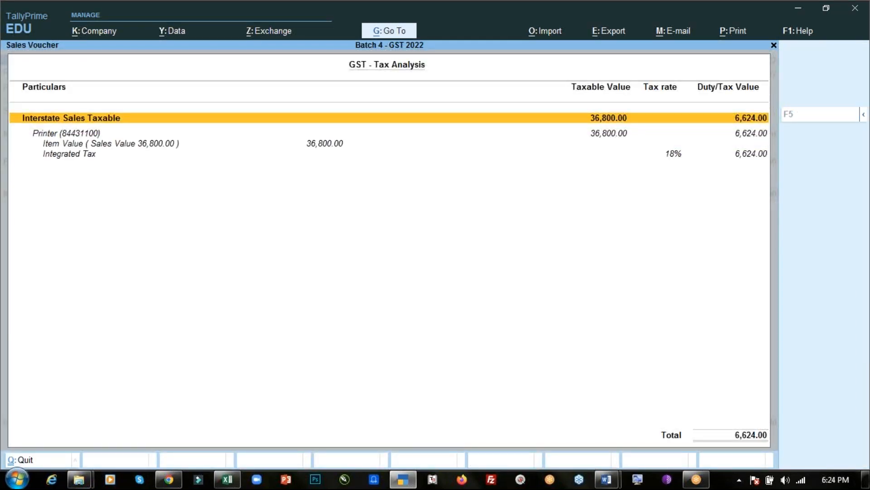
key(Escape)
Step: Close the tax analysis, book the sale as a New Ref bill named MR-101/sale, and save the sales voucher without a narration
key(Return)
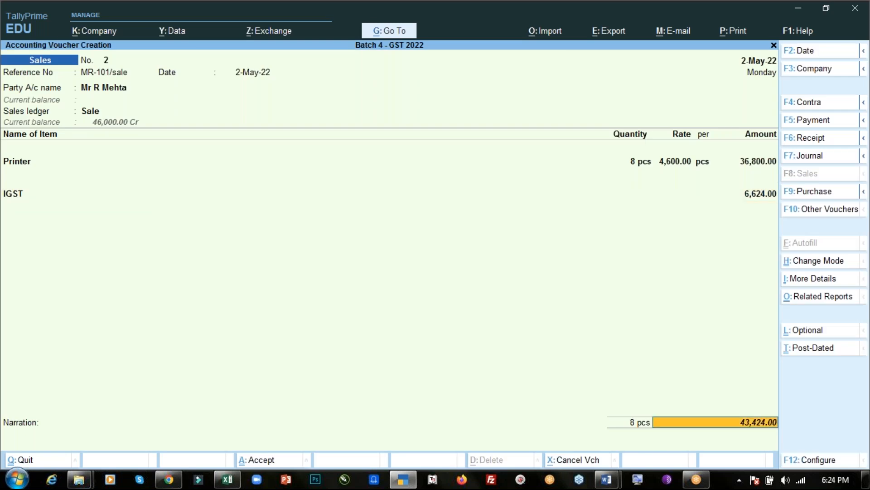
key(Return)
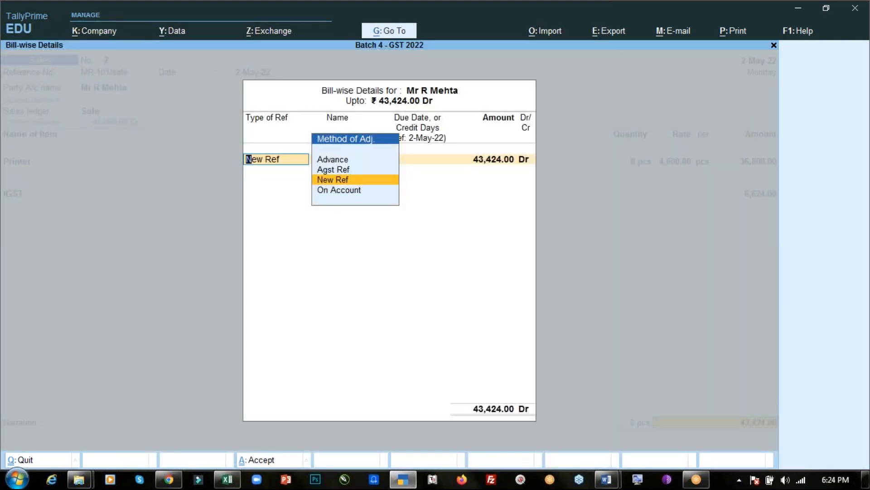
key(Return)
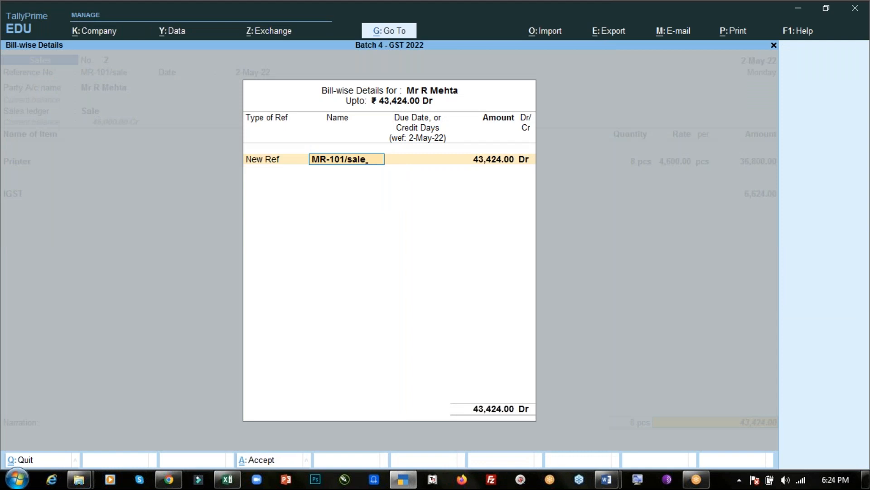
key(Return)
key(Return)
key(Return)
key(Return)
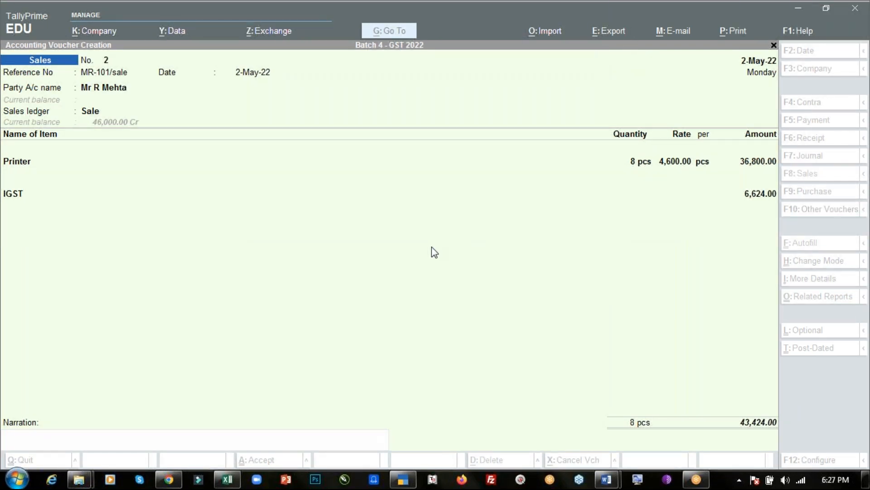
click(241, 443)
key(ctrl+a)
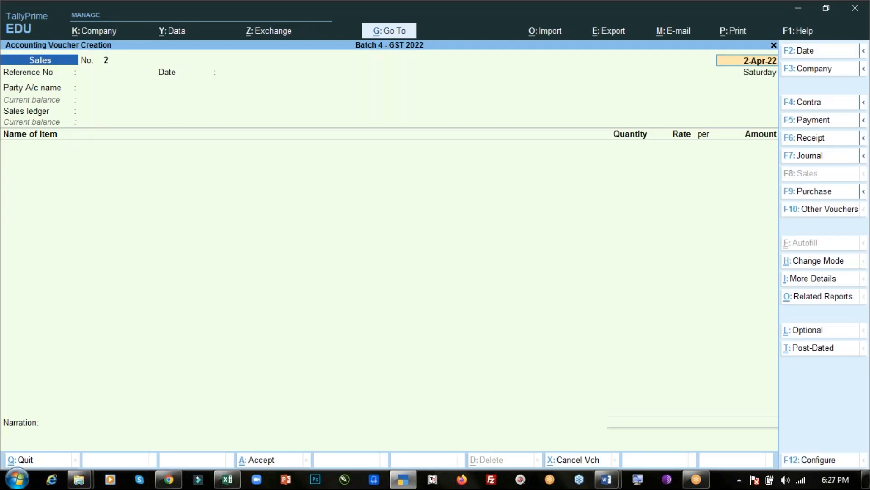
Step: Switch to Day - 13.pdf in Chrome, review the topic list, and read exercise 3's printer and mouse purchase from Sodi House
key(alt+Tab)
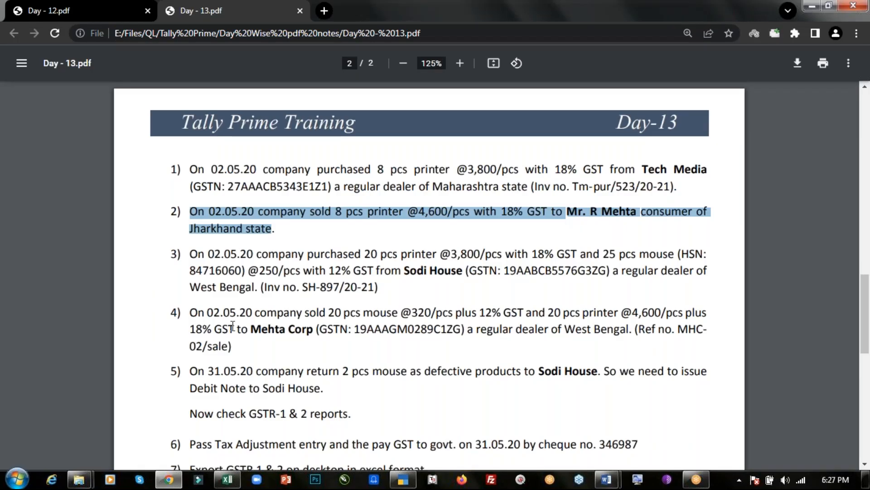
click(262, 297)
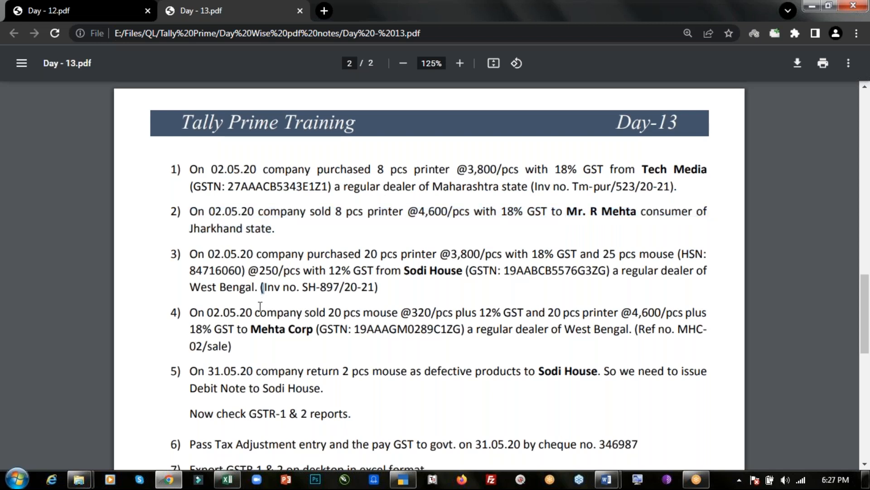
scroll(260, 306, up, 10)
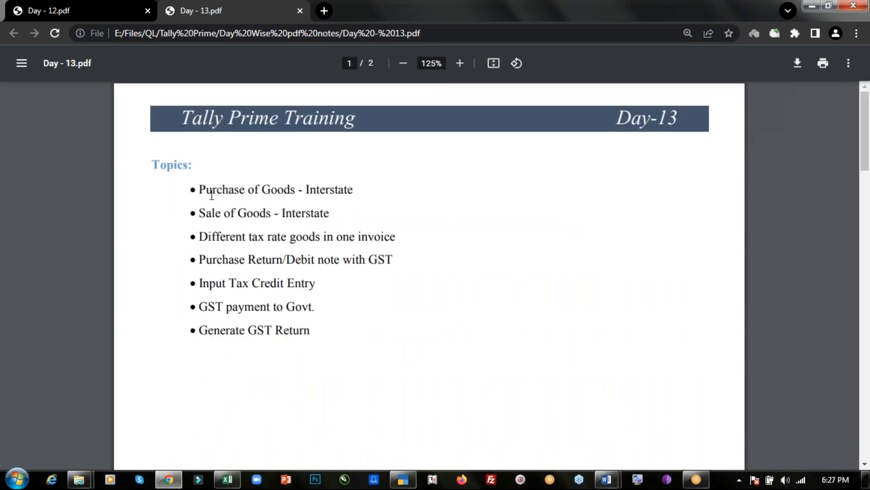
drag(203, 189, 334, 190)
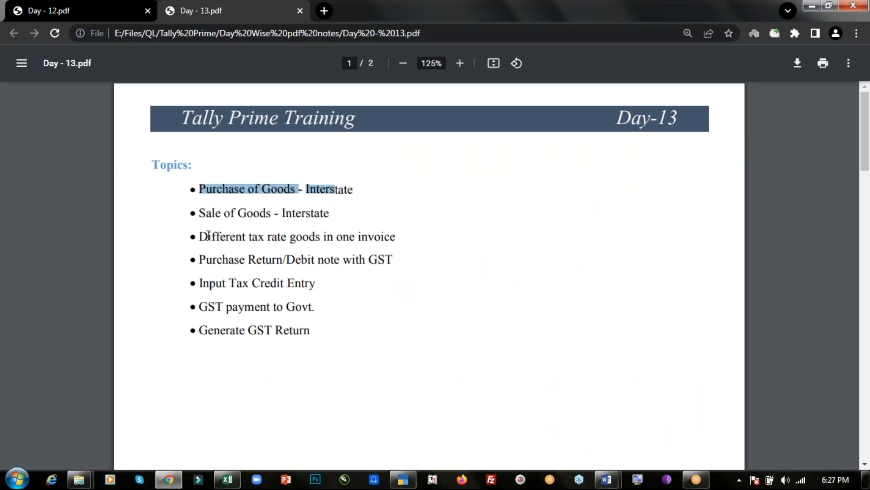
drag(204, 236, 409, 246)
scroll(409, 246, down, 10)
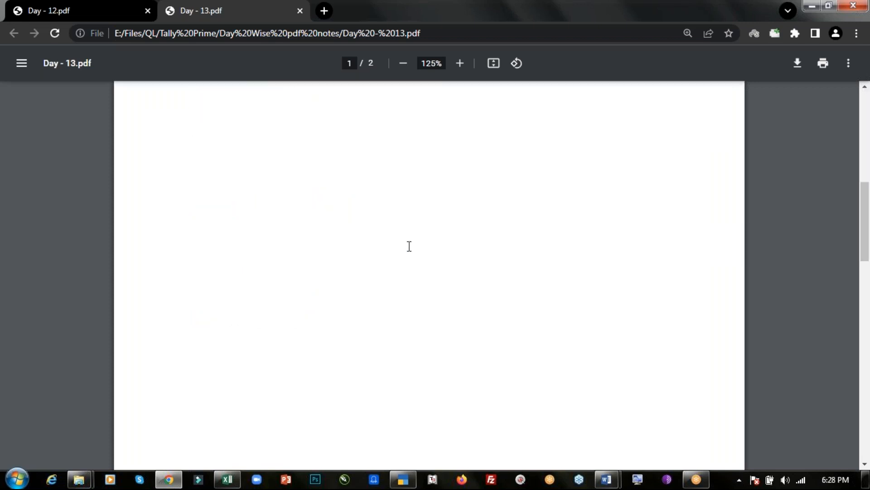
scroll(410, 247, down, 5)
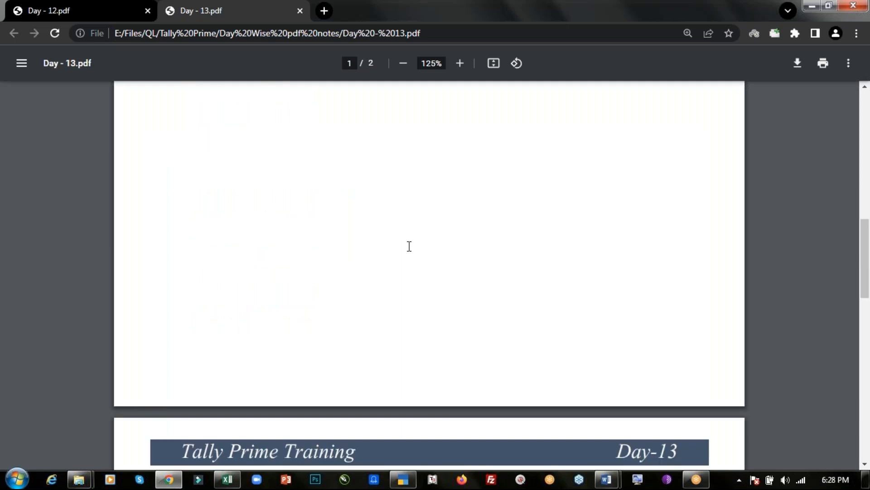
scroll(409, 246, down, 6)
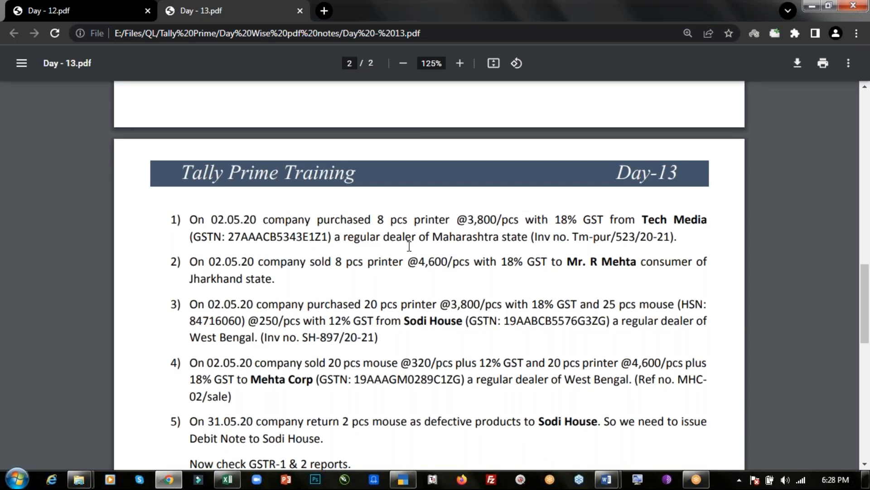
scroll(410, 246, down, 2)
scroll(410, 246, down, 1)
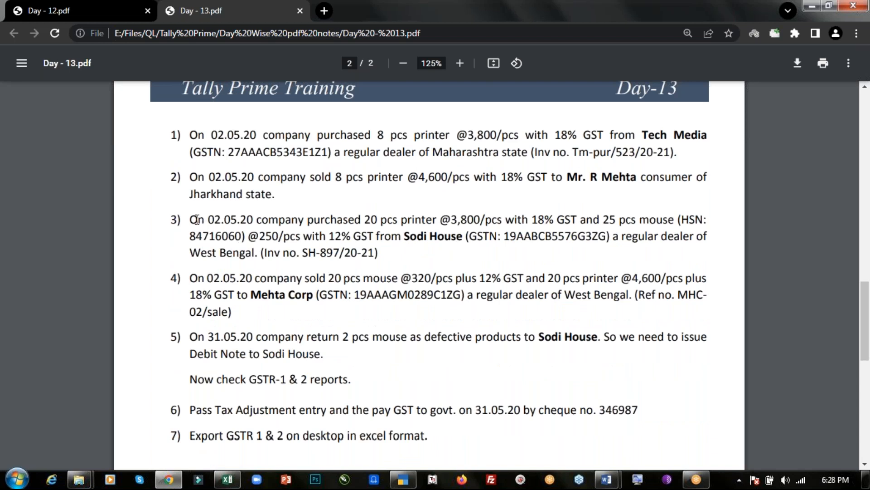
drag(192, 219, 290, 218)
drag(345, 219, 258, 255)
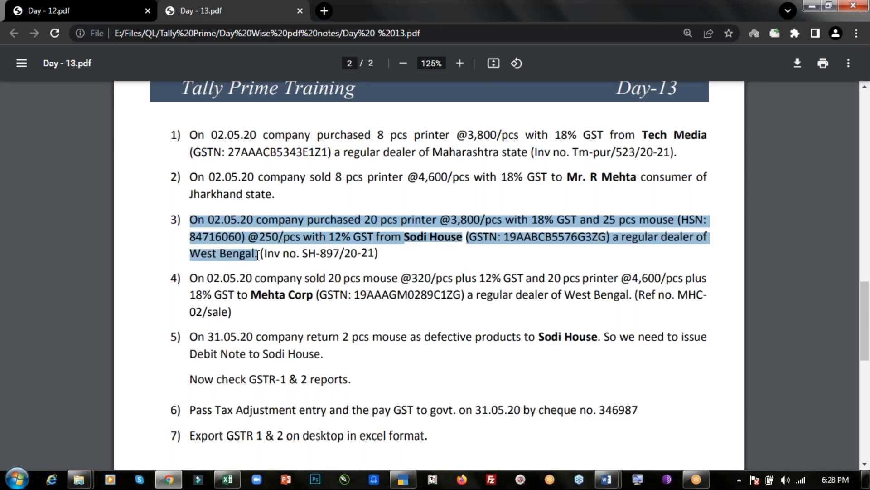
click(657, 218)
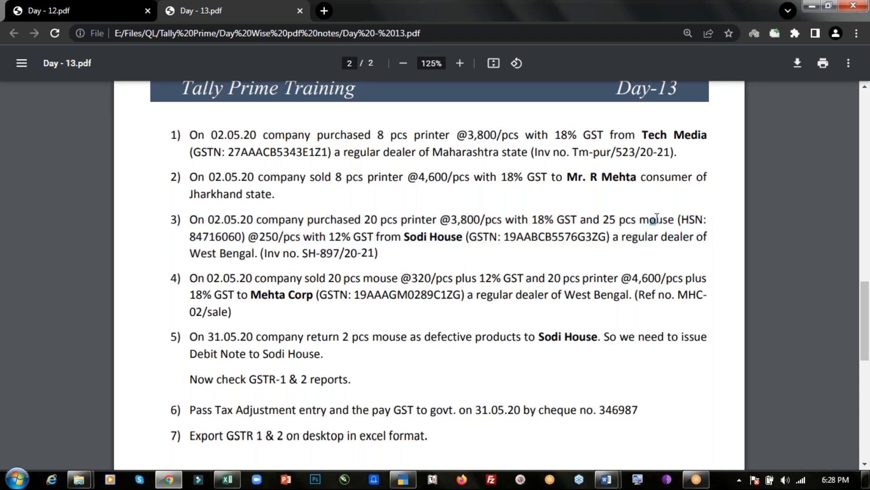
Step: Switch to TallyPrime, leave voucher entry, and start a stock item named Mouse under Primary with pcs as its unit
key(alt+Tab)
key(Escape)
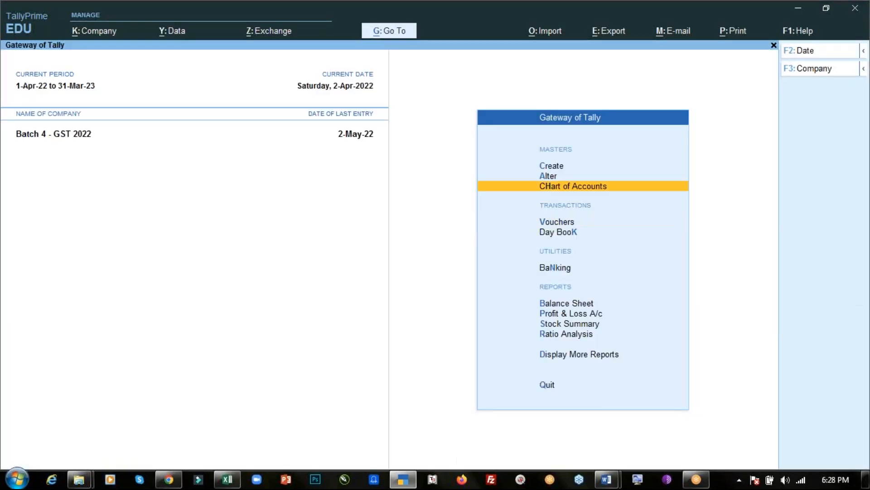
key(Up)
key(Up)
key(Return)
key(Down)
key(Down)
key(Down)
key(Return)
text(Mouse)
key(Return)
key(Return)
key(Return)
key(Return)
key(Return)
key(Return)
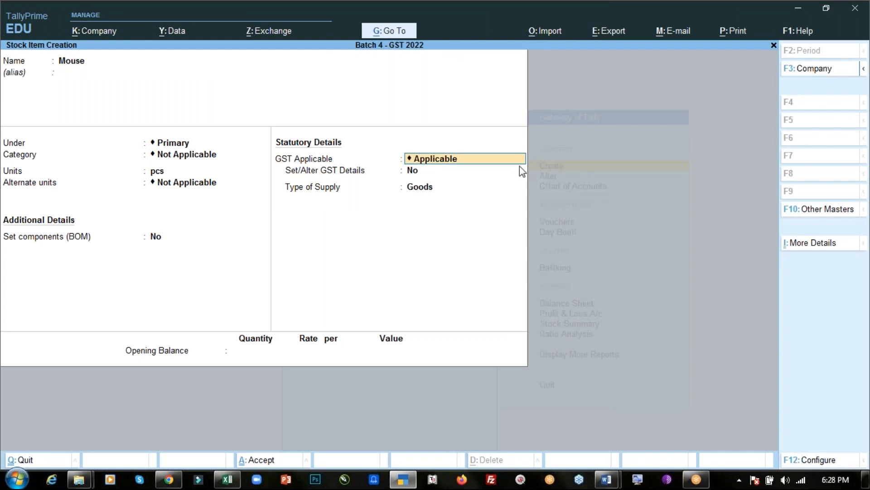
Step: Enable GST details for the Mouse item, with description Mouse and HSN/SAC 84716060 copied from exercise 3 in the PDF
key(Return)
text(y)
key(Return)
text(Mouse)
key(Return)
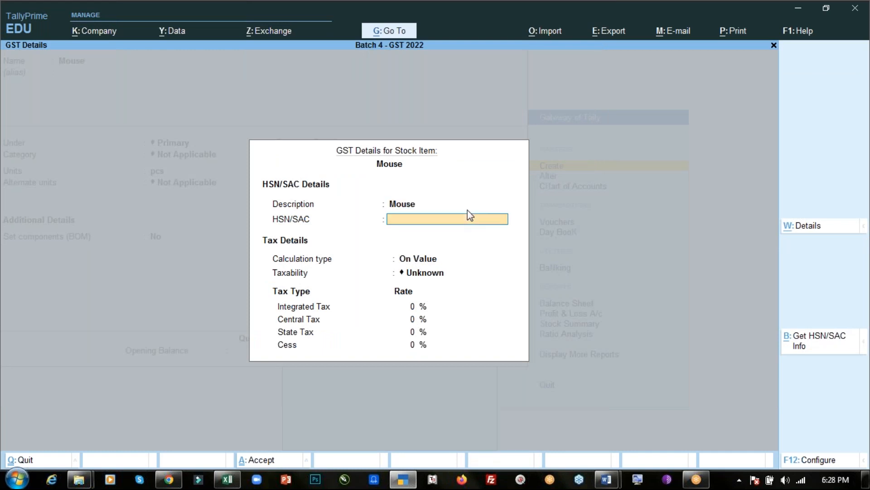
key(alt+Tab)
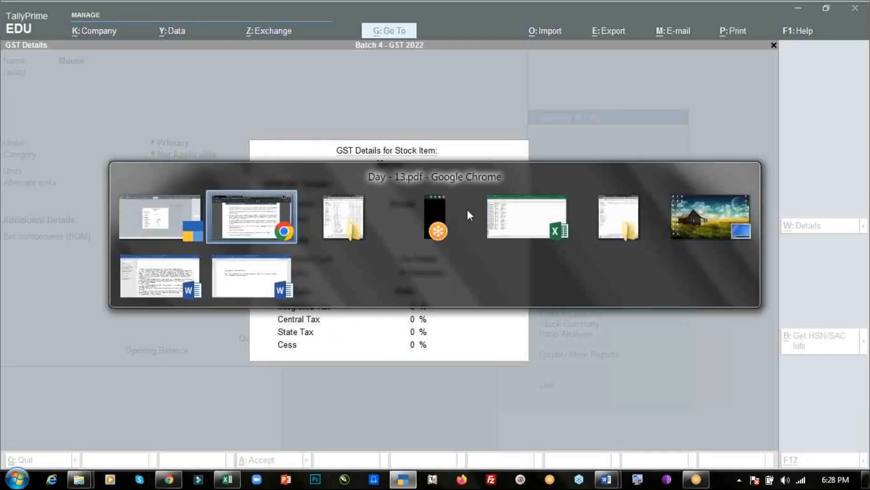
double_click(212, 240)
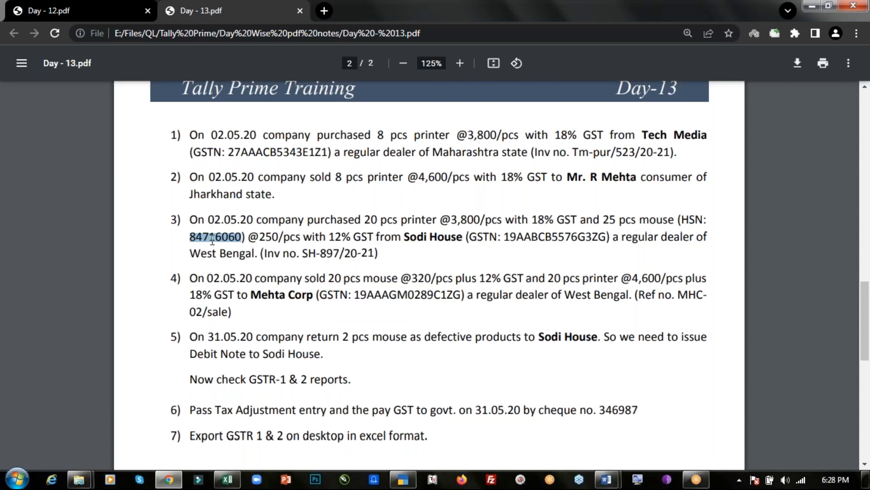
key(ctrl+c)
key(alt+Tab)
key(ctrl+alt+v)
key(Return)
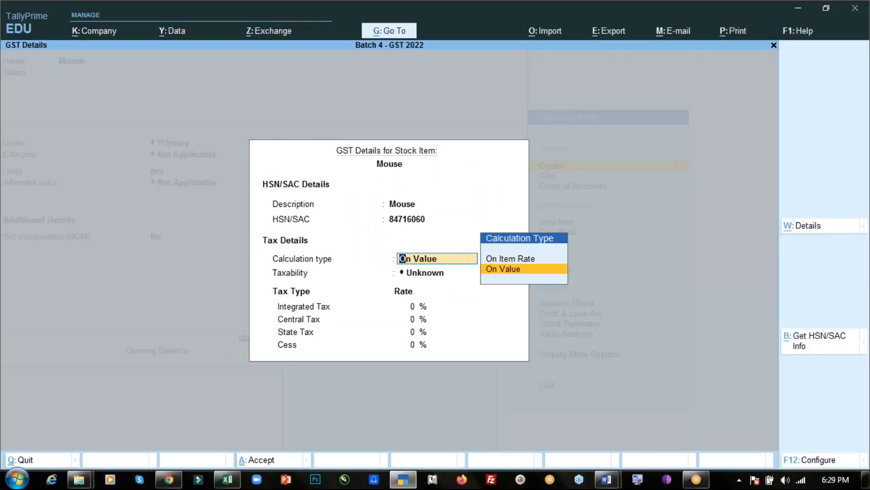
Step: Make the Mouse item Taxable On Value at 12% integrated tax, checking the rate in exercise 3, and save it as Goods
key(Return)
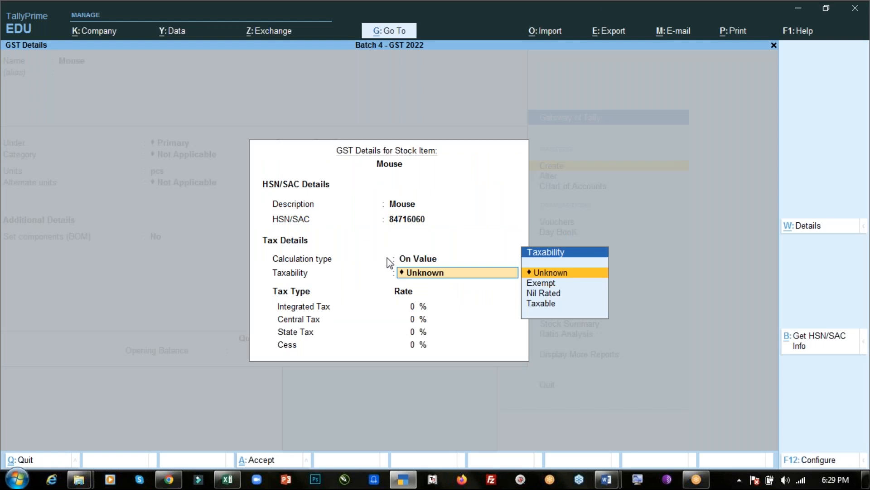
key(Down)
key(Down)
key(Down)
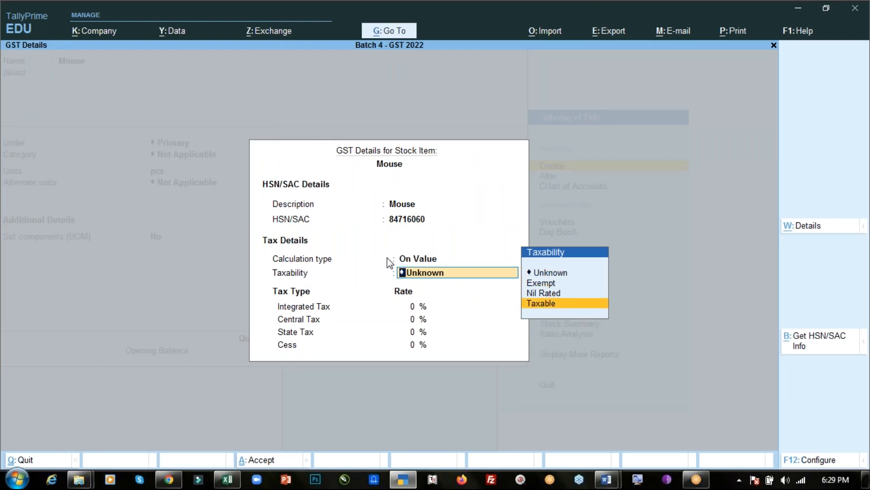
key(Return)
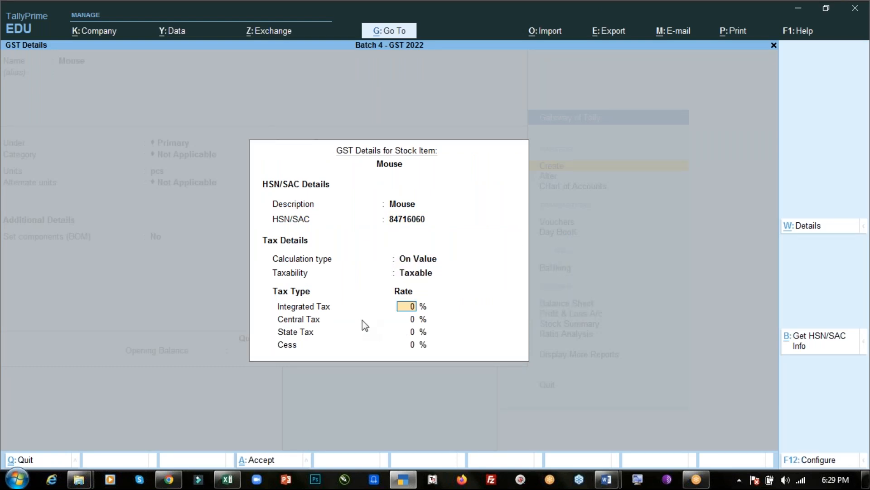
text(12)
key(Return)
key(BackSpace)
key(alt+Tab)
drag(303, 237, 352, 237)
double_click(352, 237)
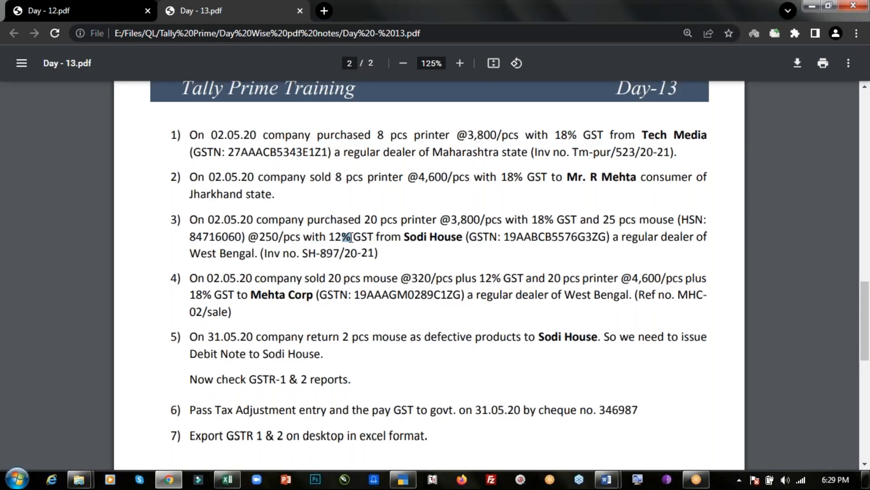
key(alt+Tab)
key(ctrl+a)
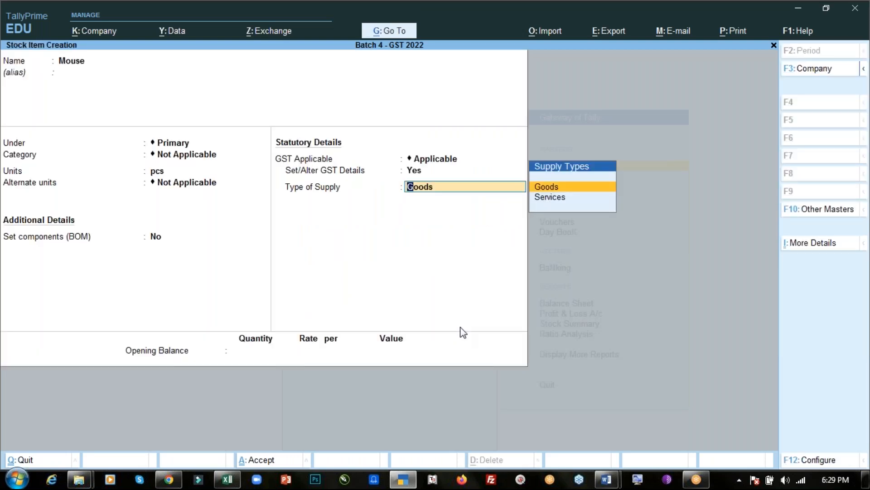
key(Return)
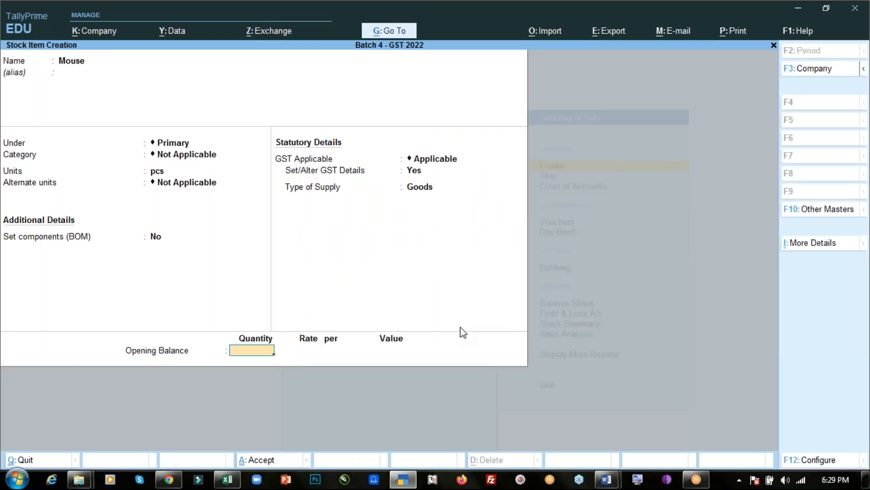
key(ctrl+a)
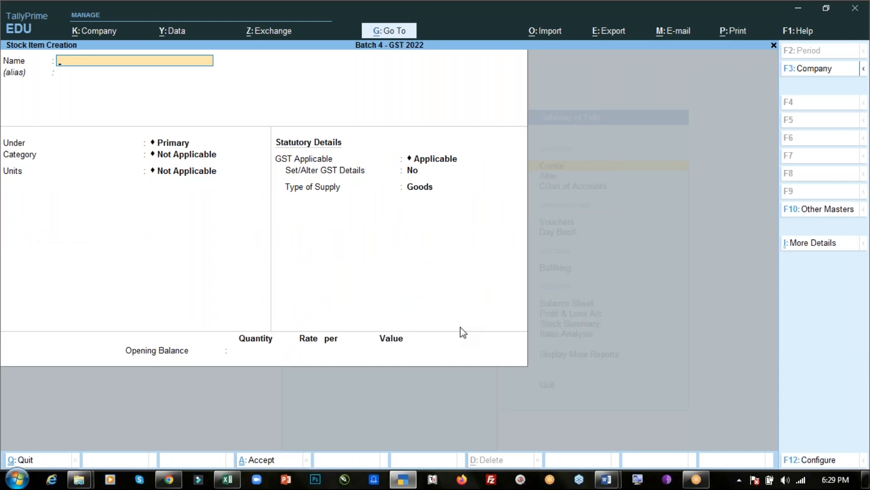
Step: Start a new ledger named Sodi House under the Sundry Creditors group
key(Escape)
key(Up)
key(Up)
key(Up)
key(Up)
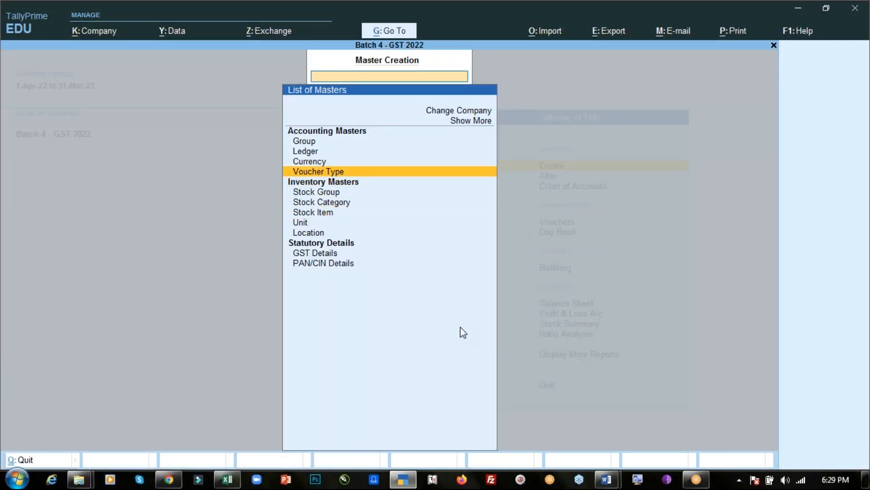
key(Up)
key(Return)
text(Sodi House)
key(Return)
key(Return)
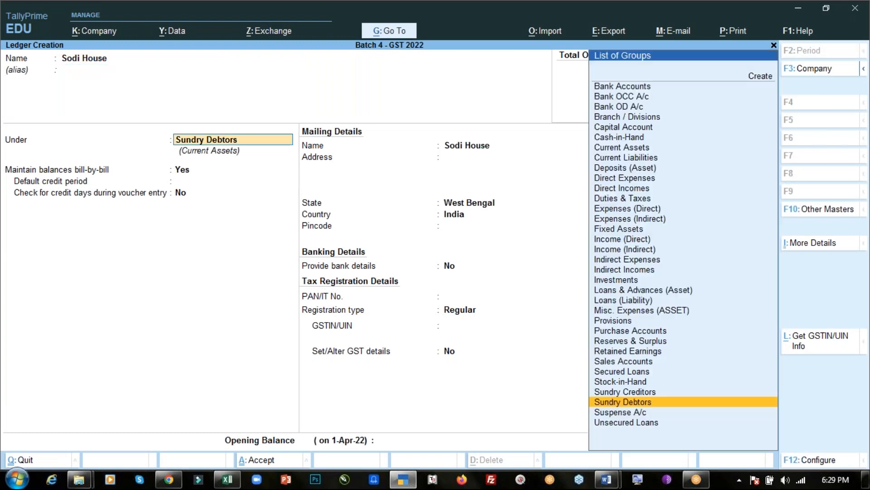
key(Up)
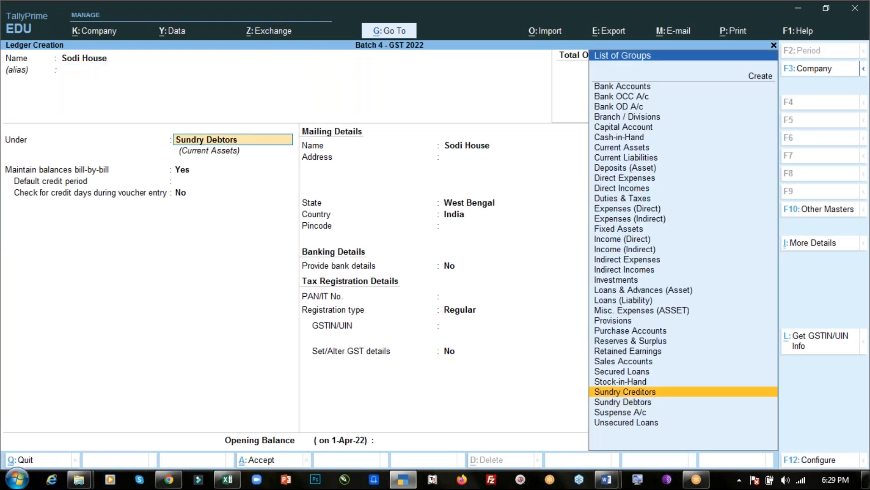
key(Return)
Step: Accept Sodi House's bill-by-bill, West Bengal mailing and bank defaults, and choose Regular as the registration type
key(Return)
key(Return)
key(Return)
key(Return)
key(Return)
key(Return)
key(Return)
key(Return)
key(Return)
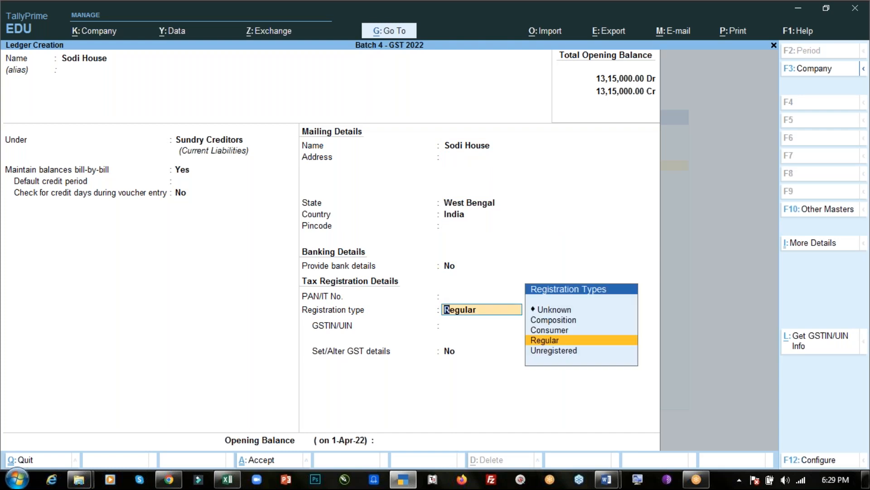
key(Return)
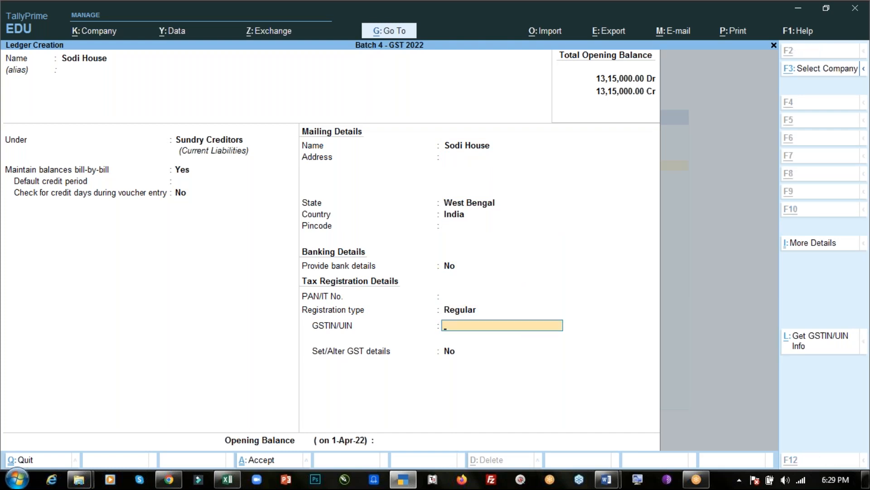
Step: Copy Sodi House's GST number from exercise 3 in the PDF into the ledger's GSTIN/UIN field
key(alt+Tab)
double_click(569, 238)
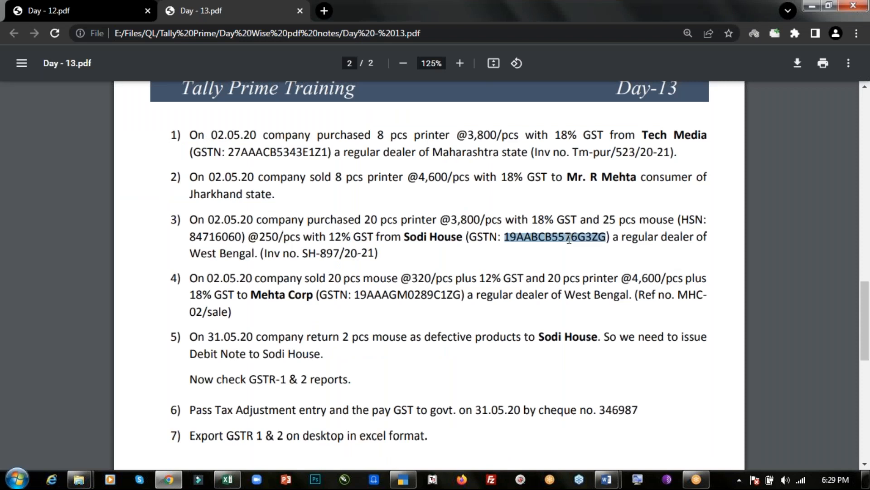
key(ctrl+c)
key(alt+Tab)
key(ctrl+alt+v)
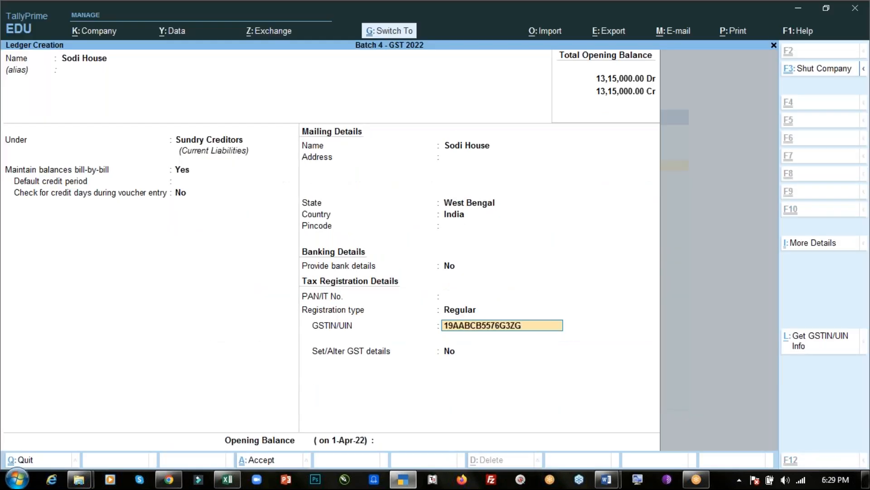
Step: Enable and accept the GST details with Regular registration for Sodi House, save the ledger and leave ledger creation
key(Return)
key(y)
key(Return)
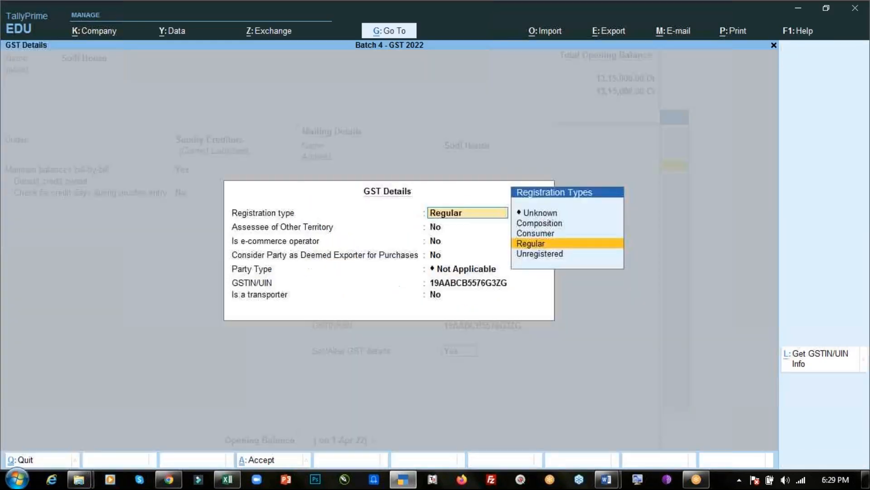
key(ctrl+a)
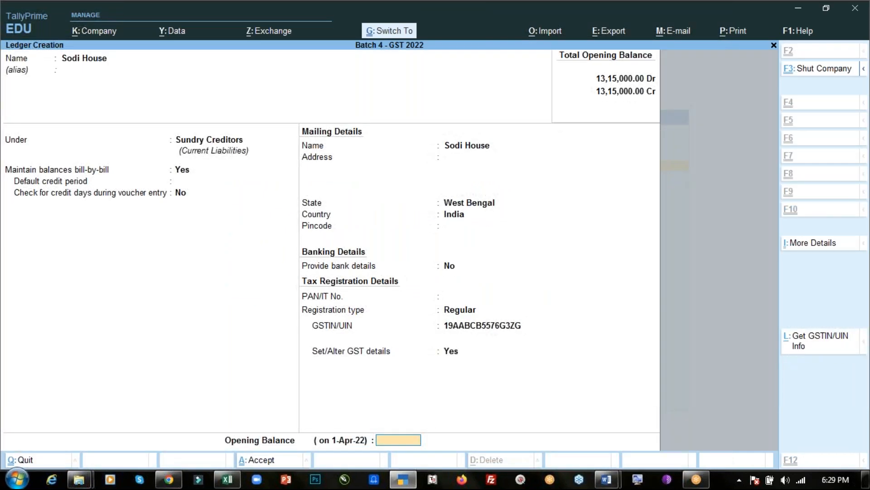
key(ctrl+a)
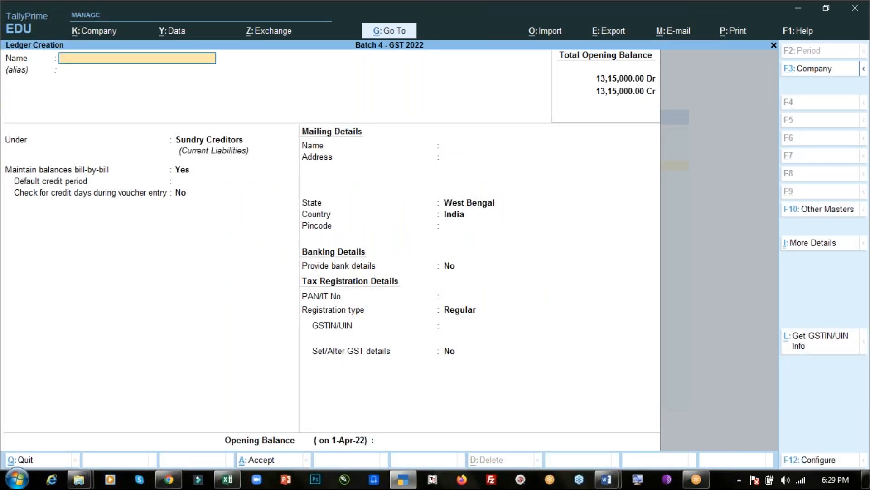
key(Escape)
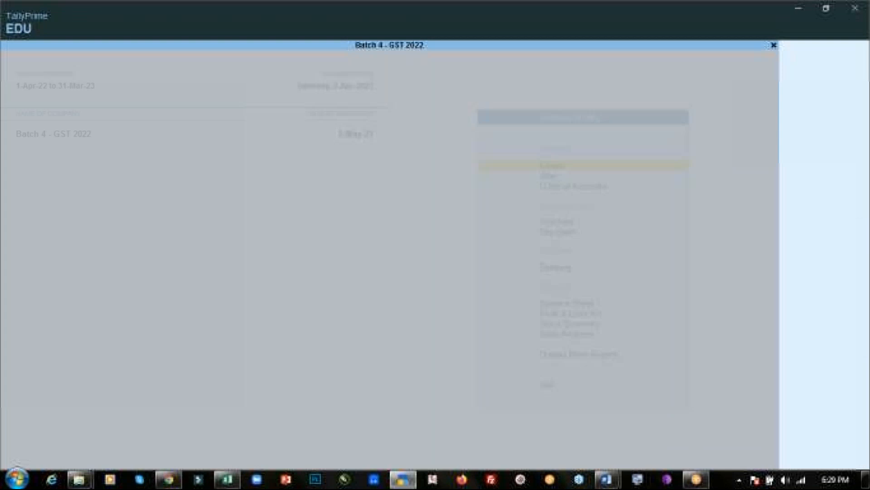
Step: Start a new purchase voucher dated 2-May-22, checking the transaction date in exercise 3 of the PDF
key(Down)
key(Return)
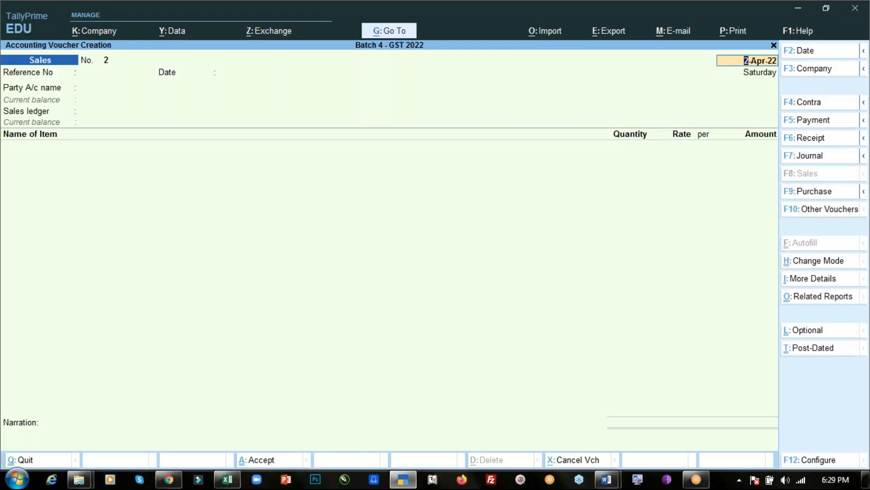
key(F9)
key(alt+Tab)
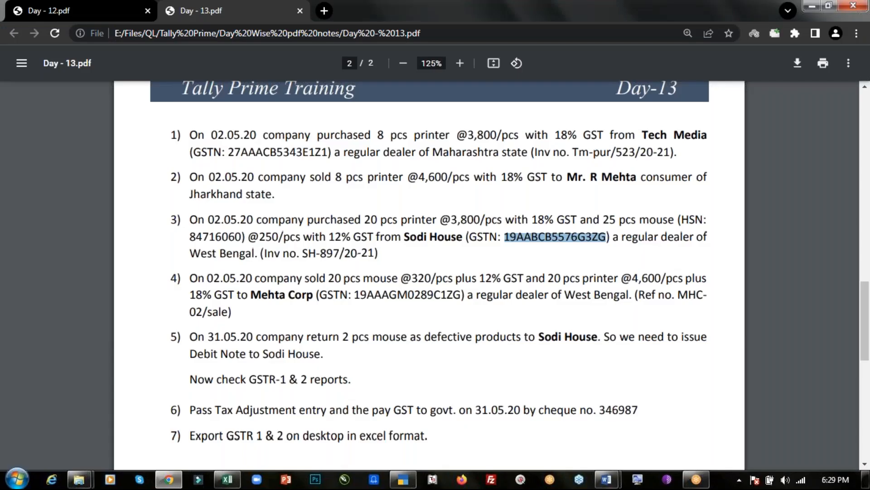
key(alt+Tab)
text(2.5)
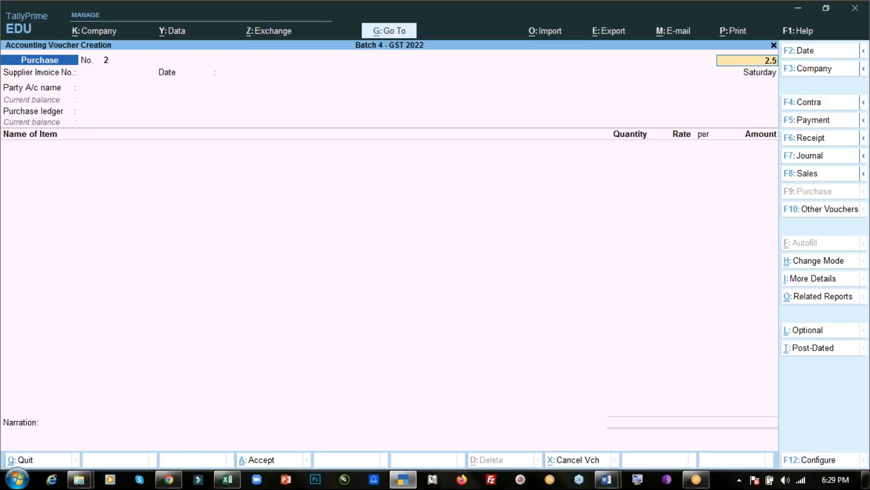
key(Return)
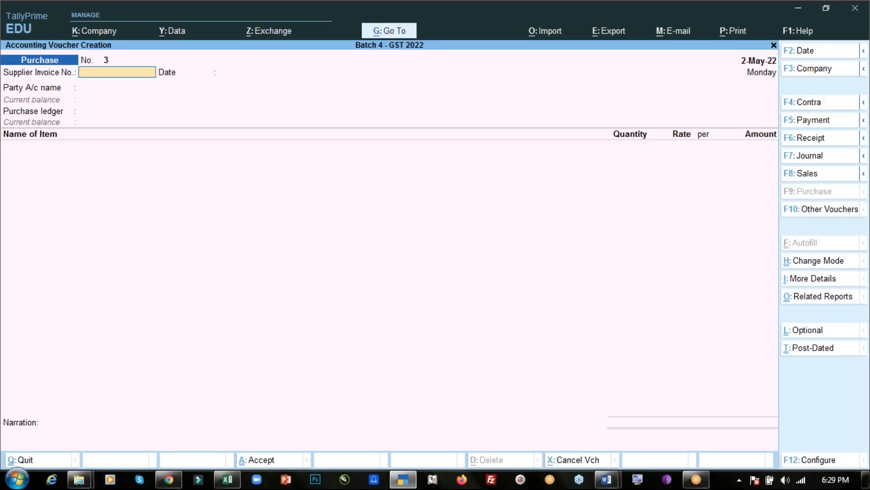
Step: Copy the supplier invoice number from exercise 3 in the PDF into the voucher and accept 2-May-22 as its date
key(alt+Tab)
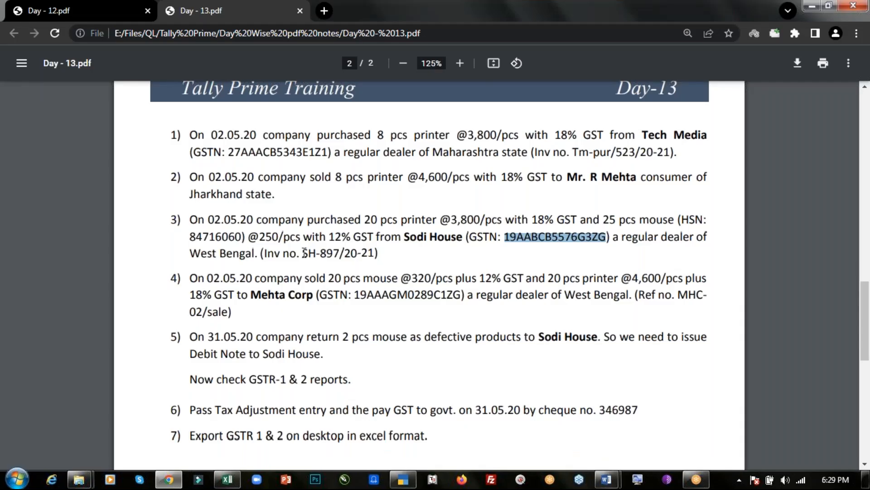
drag(304, 253, 373, 249)
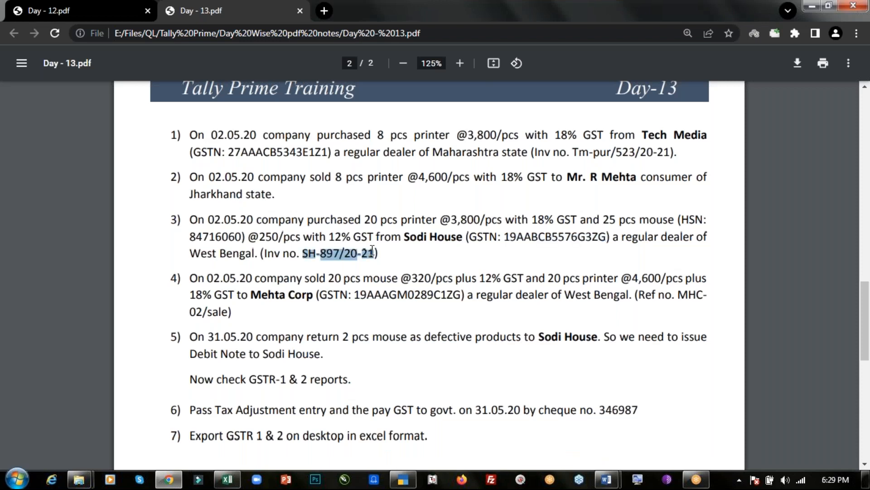
key(ctrl+c)
key(alt+Tab)
key(ctrl+alt+v)
key(Return)
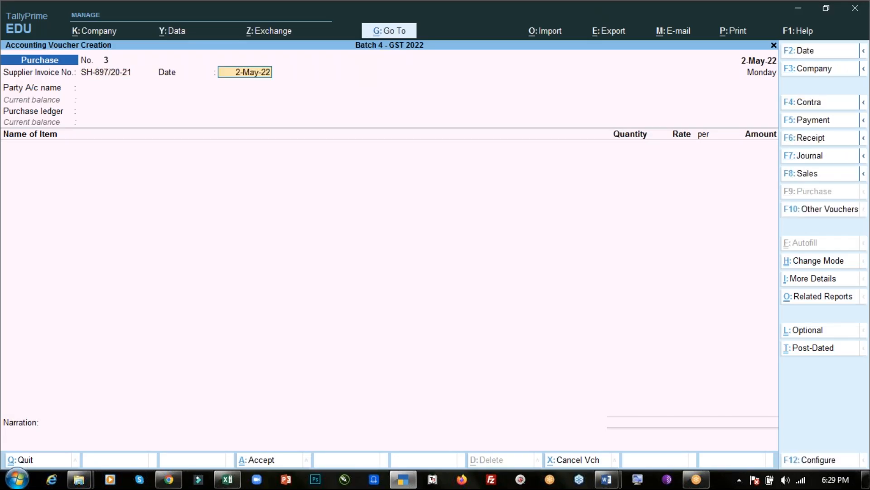
key(Return)
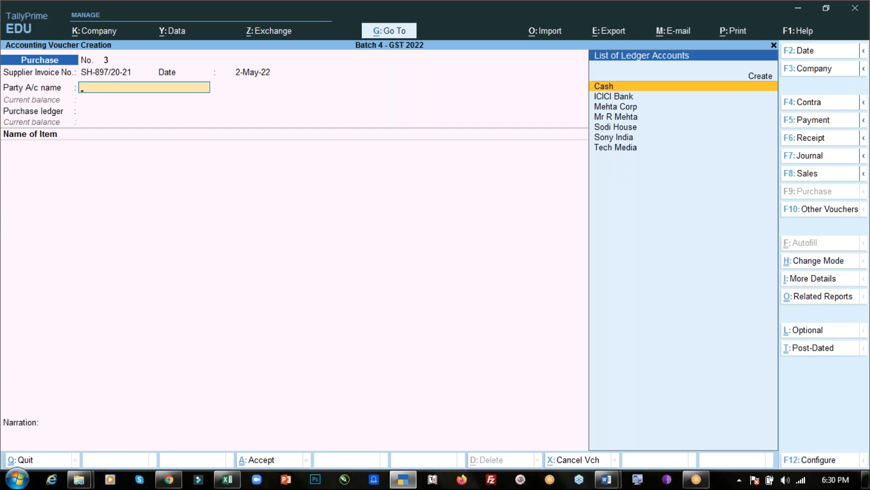
Step: Choose Sodi House as the party, accept the blank receipt details and use the Purchase ledger
key(Down)
key(Down)
key(Down)
key(Down)
key(Return)
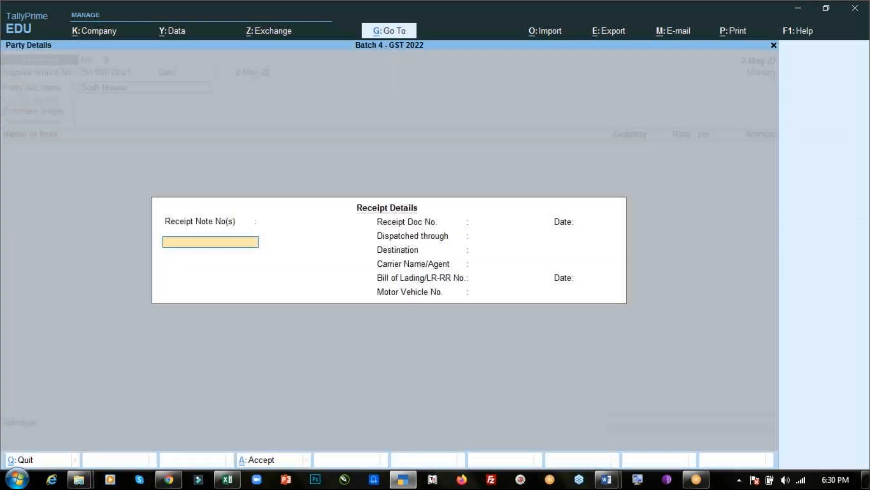
key(ctrl+a)
key(Return)
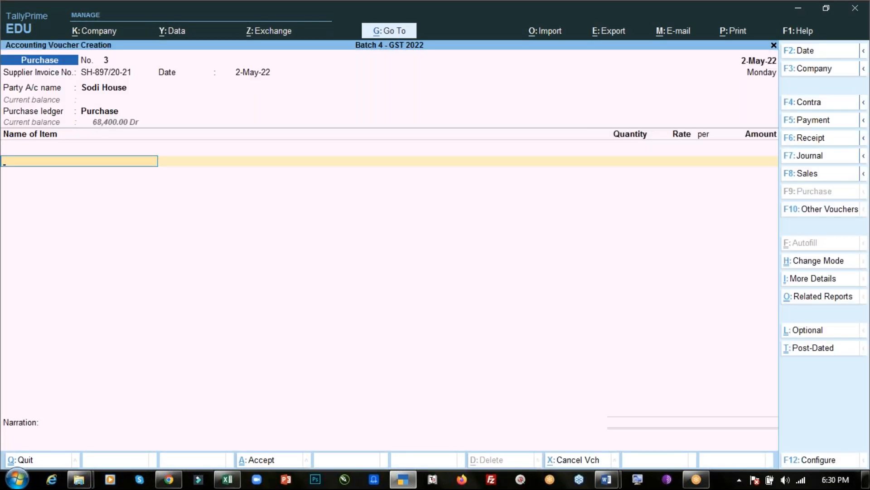
Step: Add 20 pcs of Printer at 3,800 per piece, checking the quantity and rate in exercise 3
text(Pri)
key(Return)
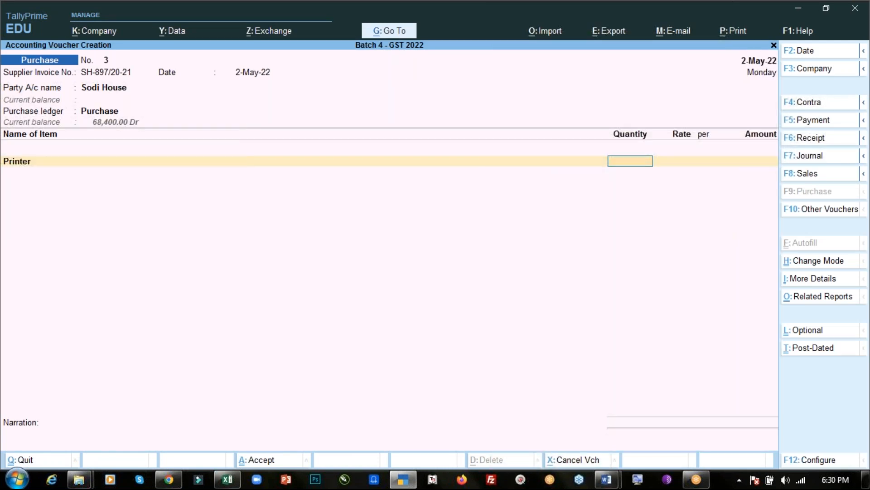
key(alt+Tab)
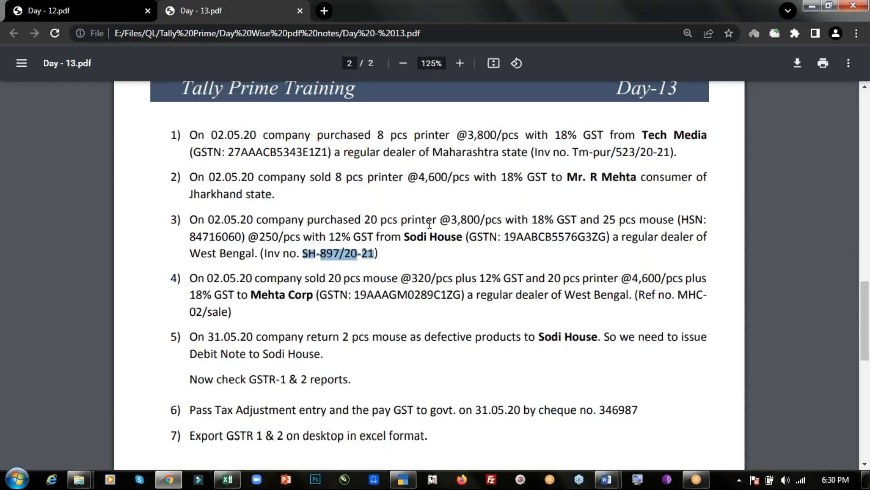
key(alt+Tab)
text(20)
key(Return)
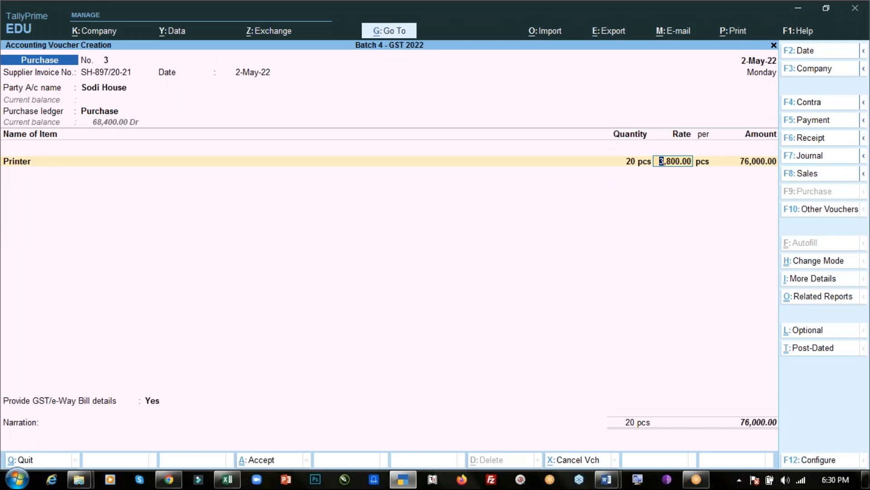
key(alt+Tab)
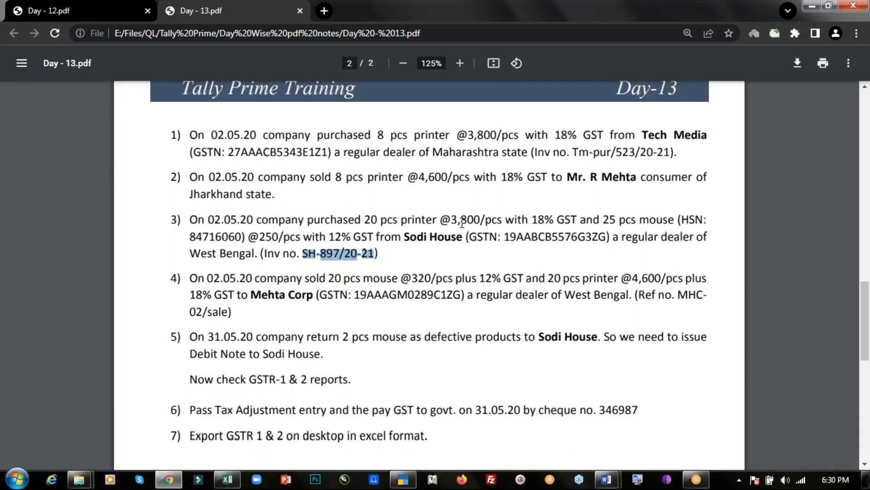
key(alt+Tab)
key(Return)
key(Return)
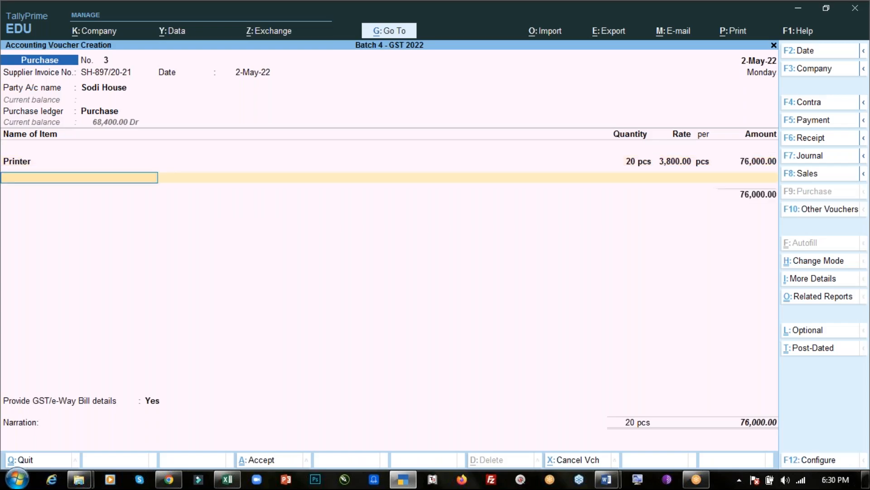
Step: Add 25 pcs of Mouse at 250 per piece, checking exercise 3, and end the item list
text(Mo)
key(Return)
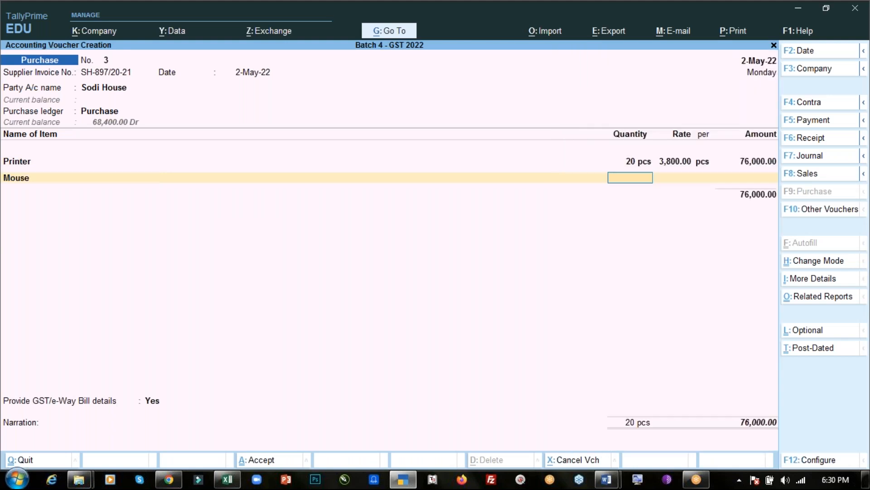
key(alt+Tab)
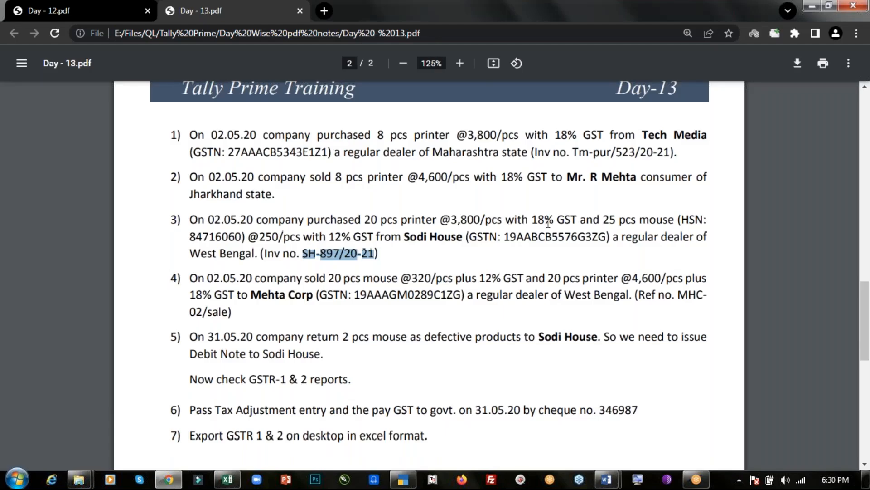
key(alt+Tab)
text(25)
key(Return)
key(alt+Tab)
drag(248, 236, 305, 233)
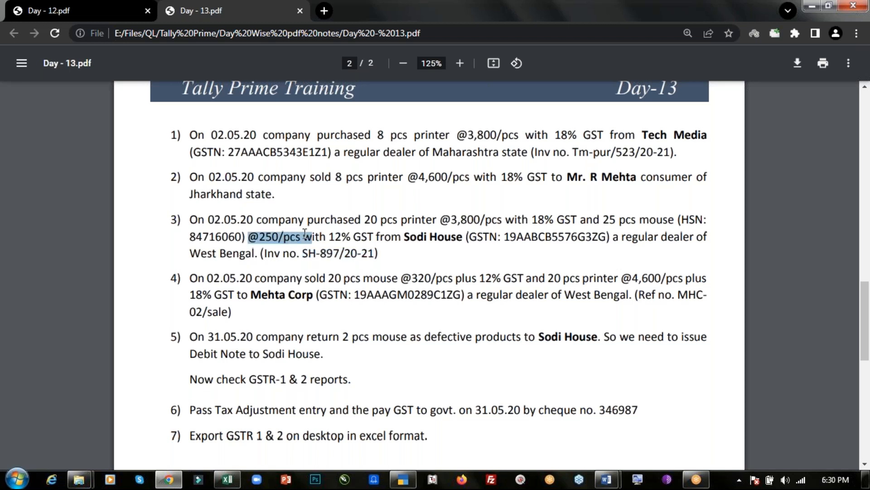
key(alt+Tab)
text(250)
key(Return)
key(Return)
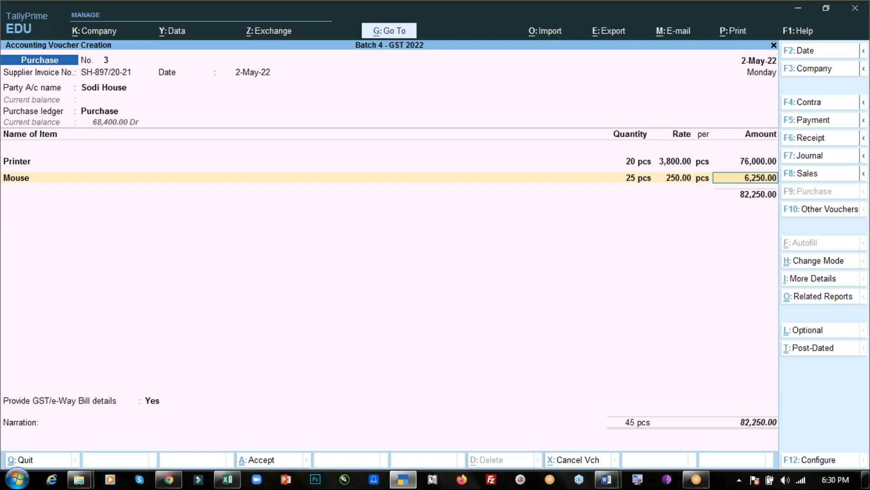
key(Return)
key(Return)
text(Ch)
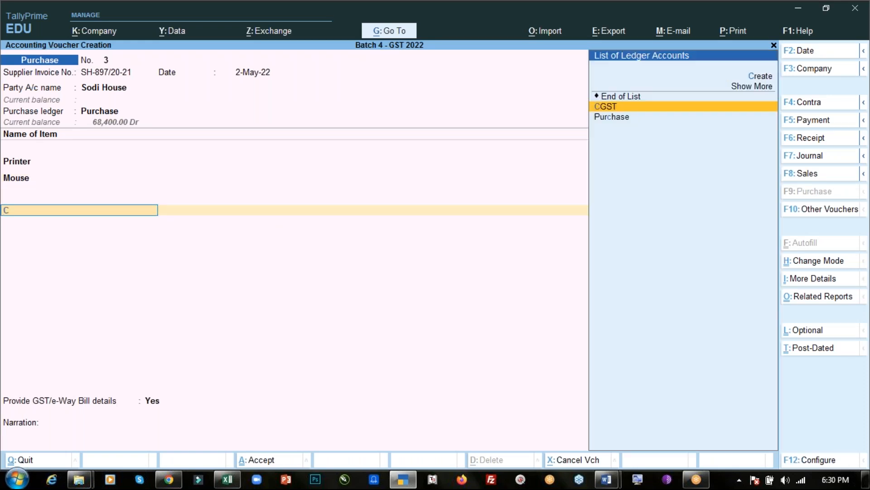
key(Return)
key(BackSpace)
key(BackSpace)
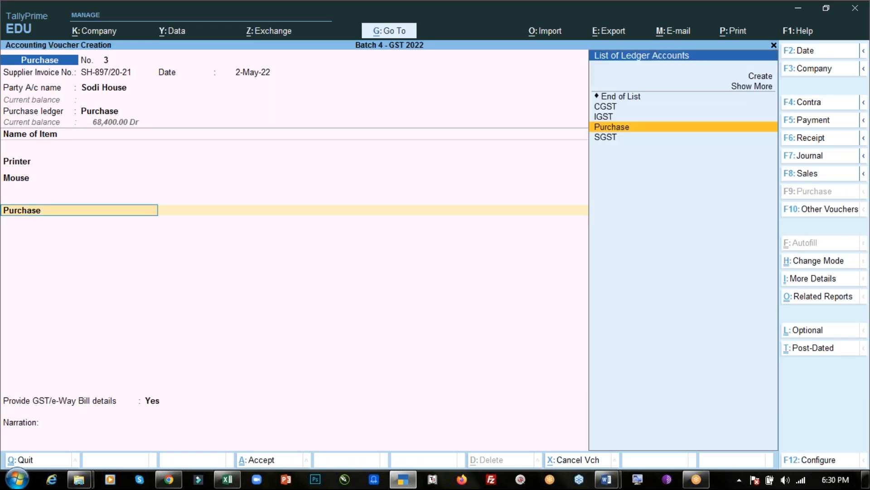
key(Return)
key(Return)
Step: Add the CGST and SGST ledgers below the items with their automatically calculated amounts
key(Up)
key(Up)
key(Return)
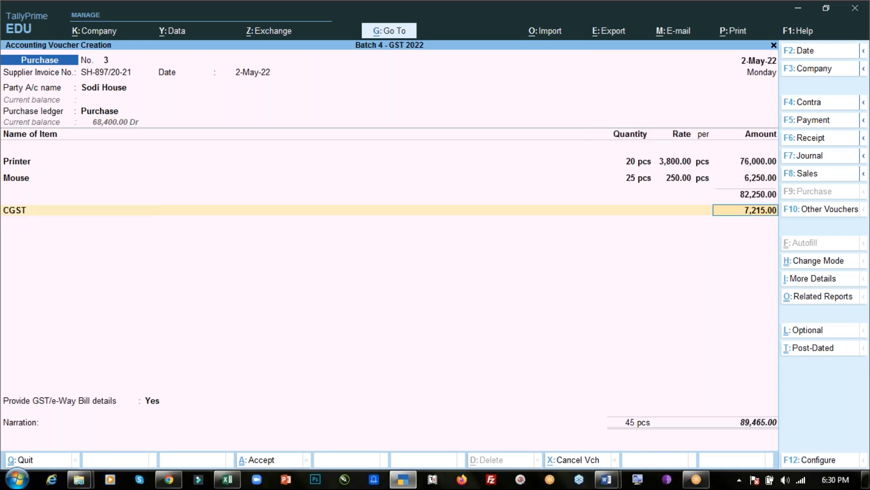
key(Return)
text(Sg)
key(Return)
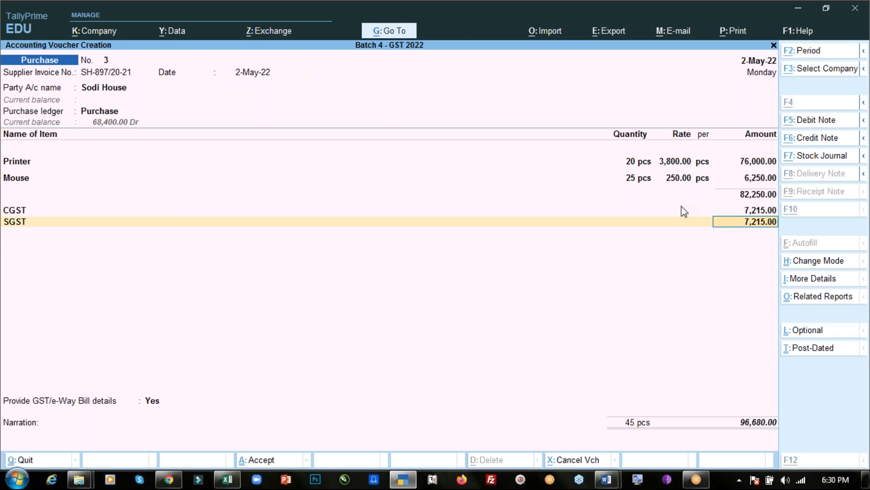
Step: Examine the voucher's GST tax analysis, comparing the central and state tax rates and amounts for Printer and Mouse, and return to the voucher
key(ctrl+o)
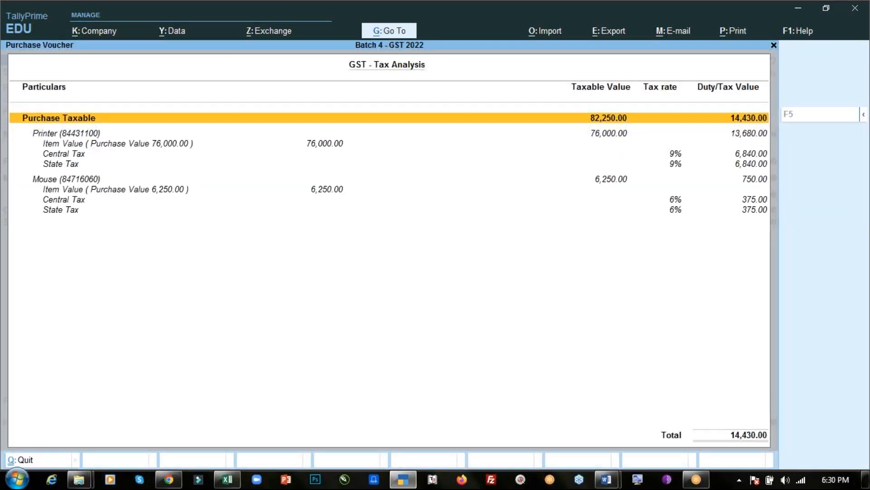
key(Down)
key(Down)
key(Up)
key(Down)
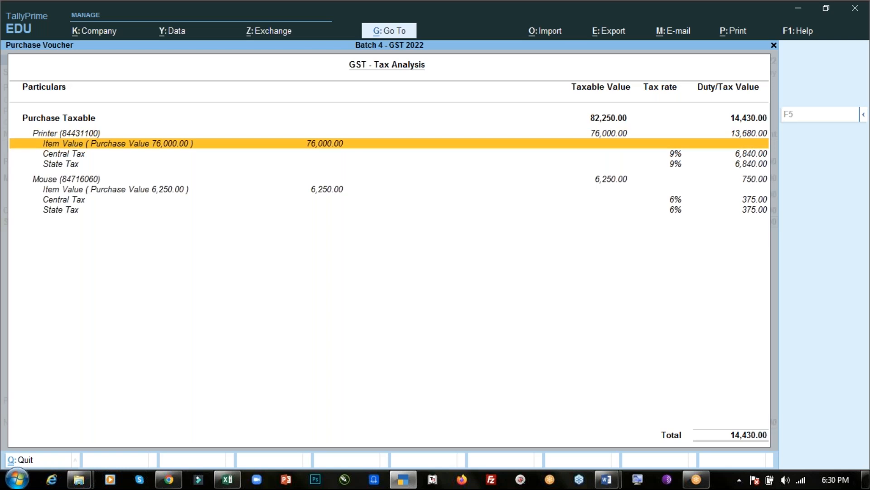
key(Down)
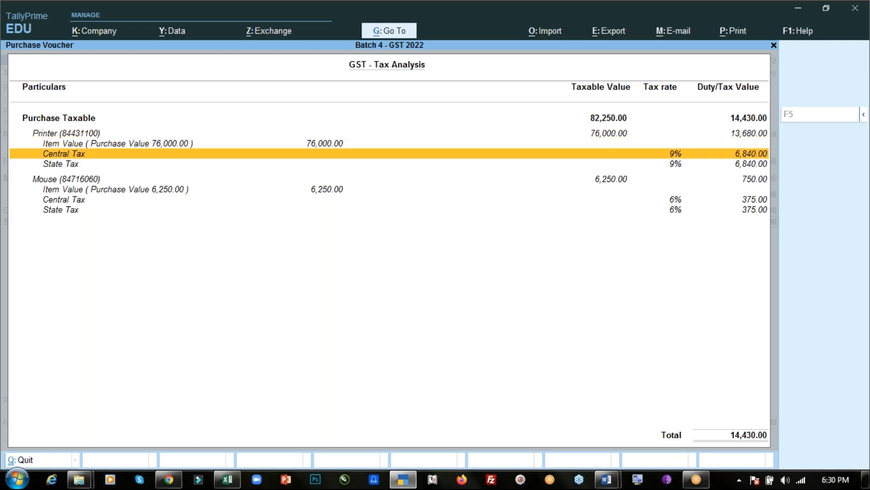
key(Down)
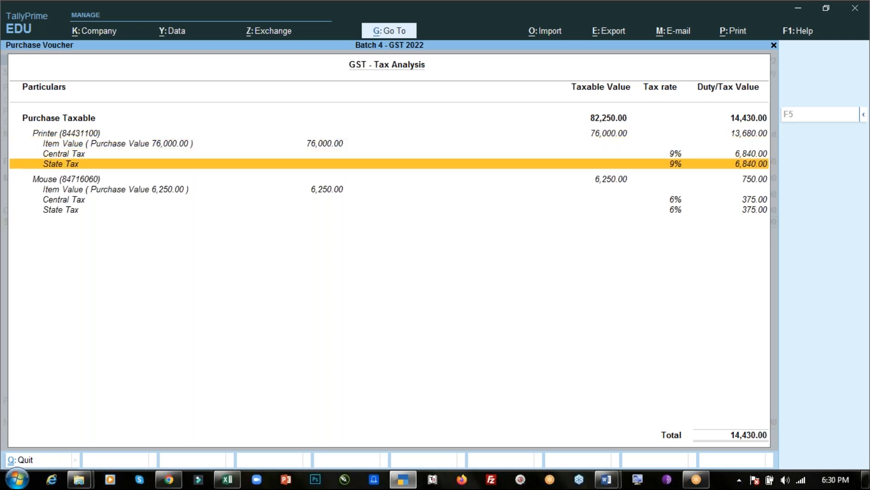
key(Down)
key(Down)
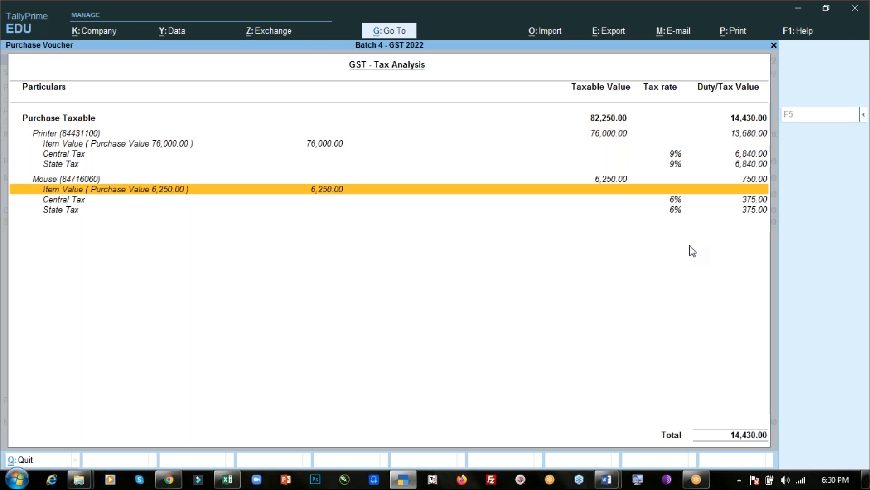
key(Down)
key(Down)
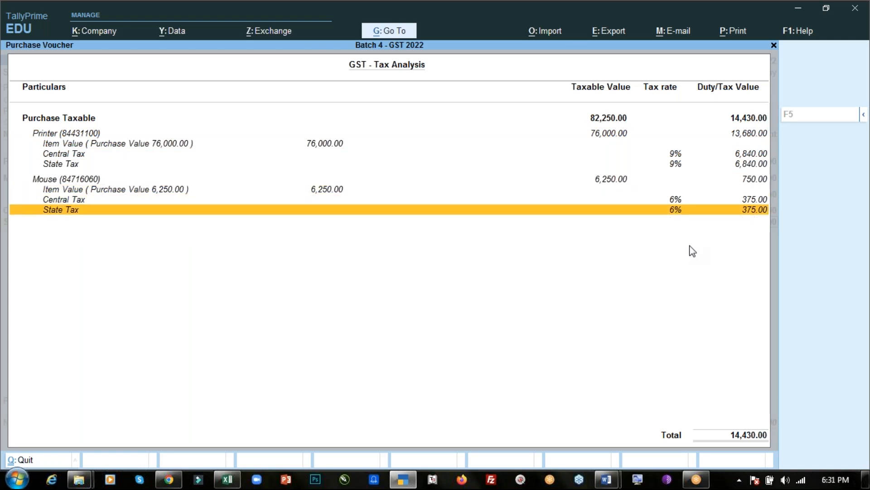
key(Up)
key(Up)
key(Up)
key(Up)
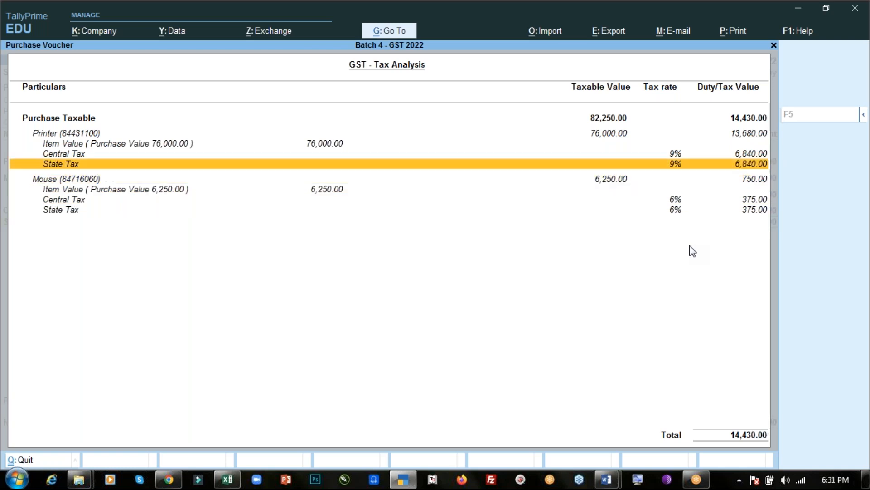
key(Escape)
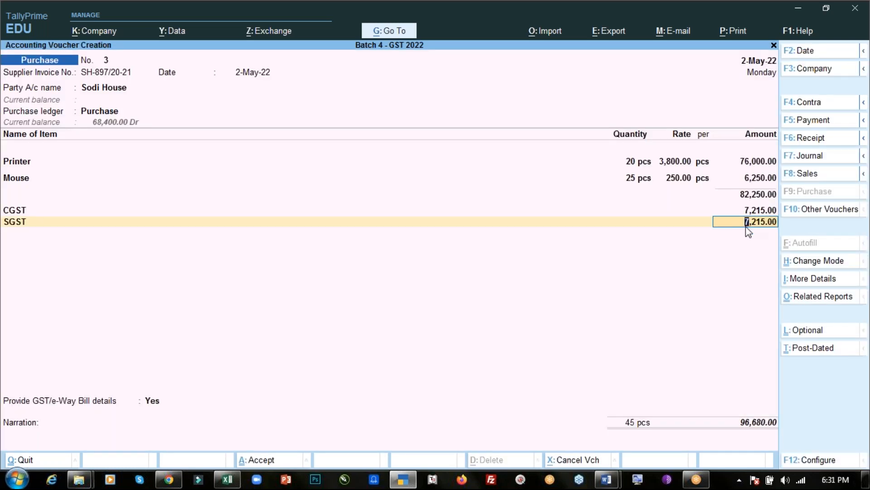
Step: Review the purchase voucher's GST tax analysis in detailed form for Printer and Mouse and return to the voucher
key(alt+a)
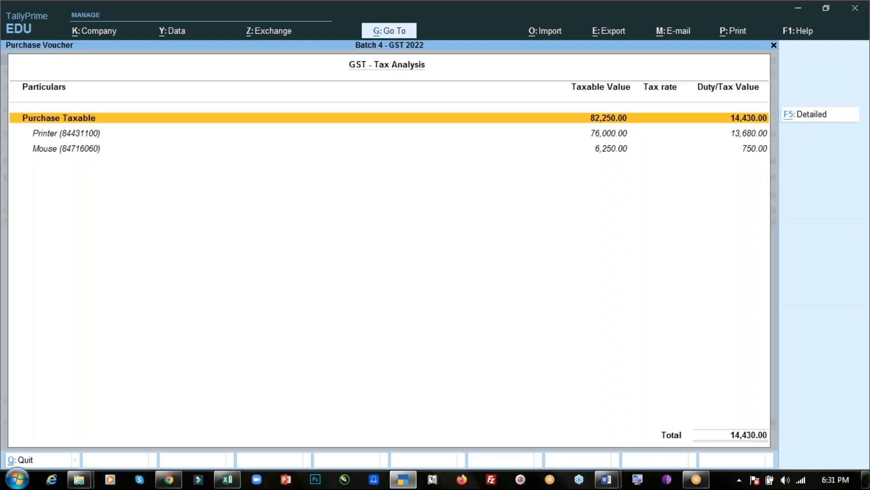
key(alt+F5)
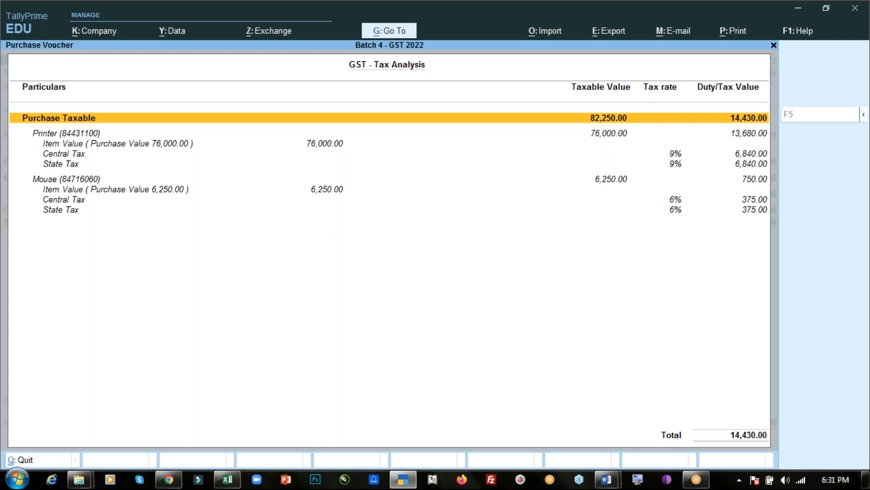
key(Escape)
Step: End the tax ledger list, set GST/e-Way Bill details to No, and save the Sodi House purchase voucher with a blank narration
key(Return)
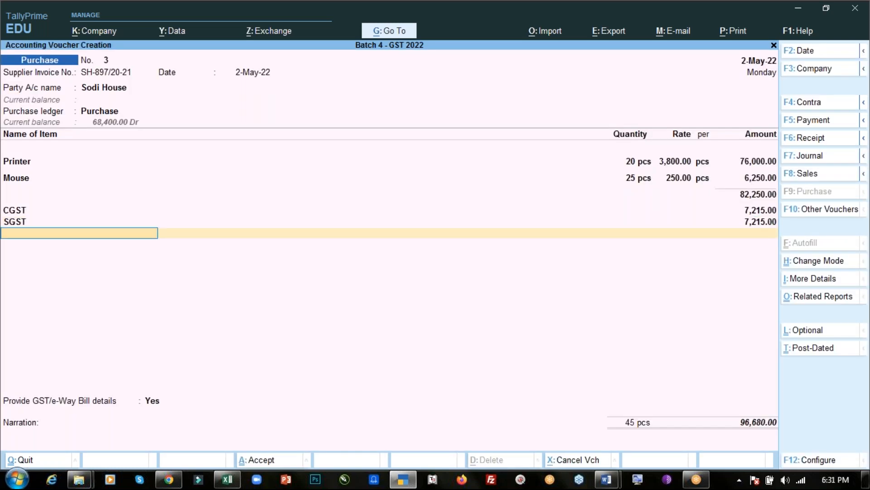
key(Return)
key(Up)
key(Return)
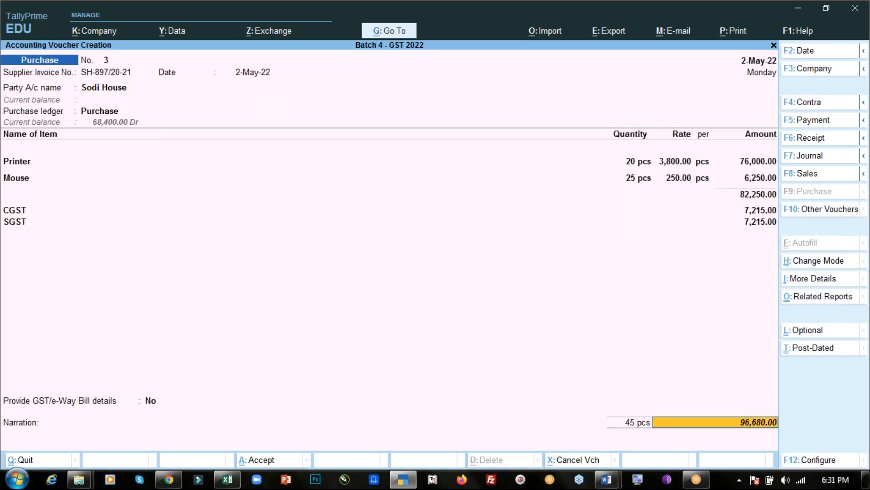
key(Return)
key(Return)
key(Return)
key(Return)
key(Return)
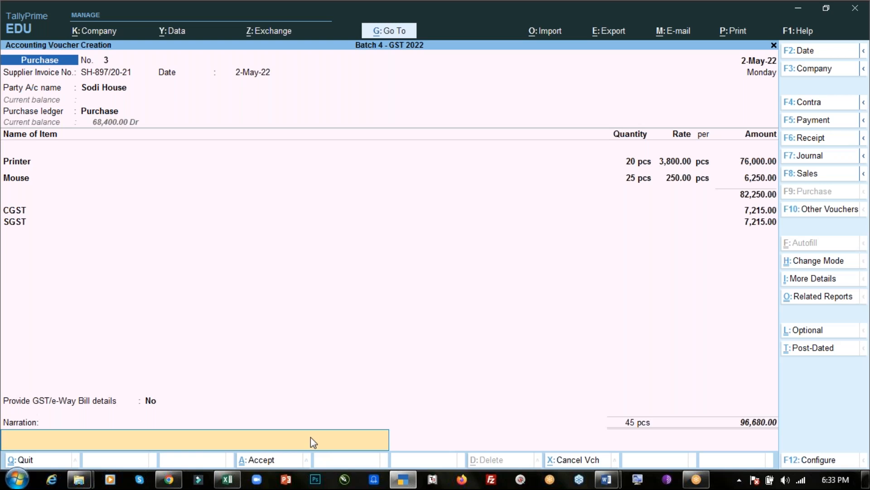
key(Return)
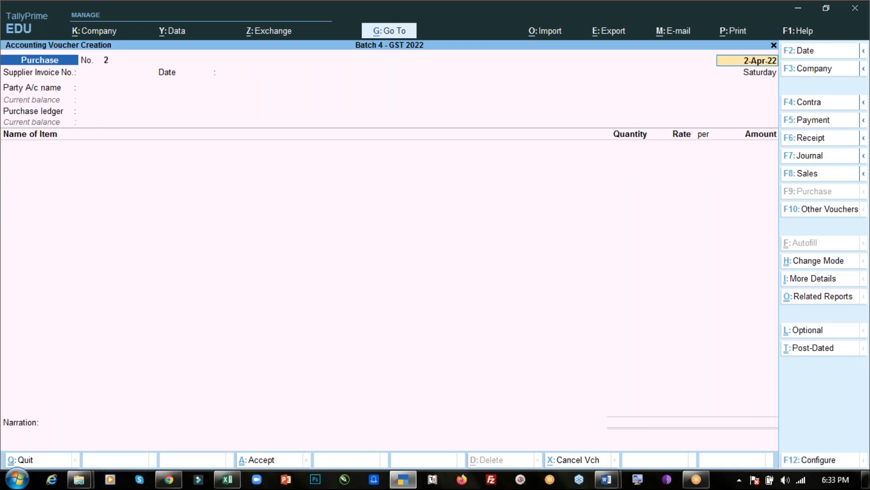
Step: Read exercise 4 in the Day - 13 PDF in the browser and start a sales voucher dated 2-May-22 in TallyPrime
key(alt+Tab)
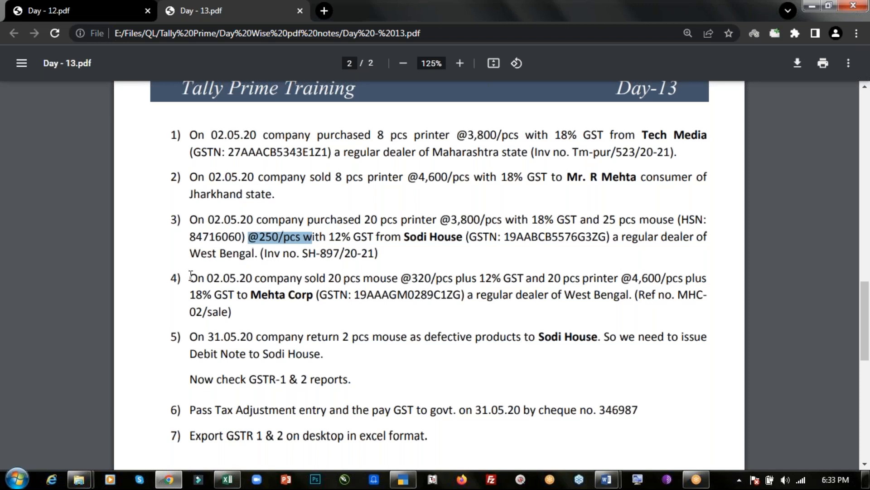
drag(189, 277, 504, 302)
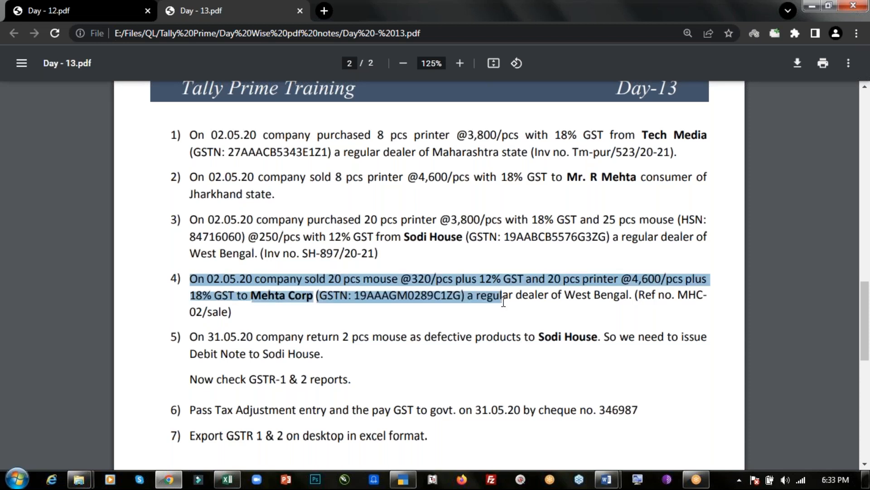
drag(685, 297, 679, 297)
drag(515, 299, 229, 312)
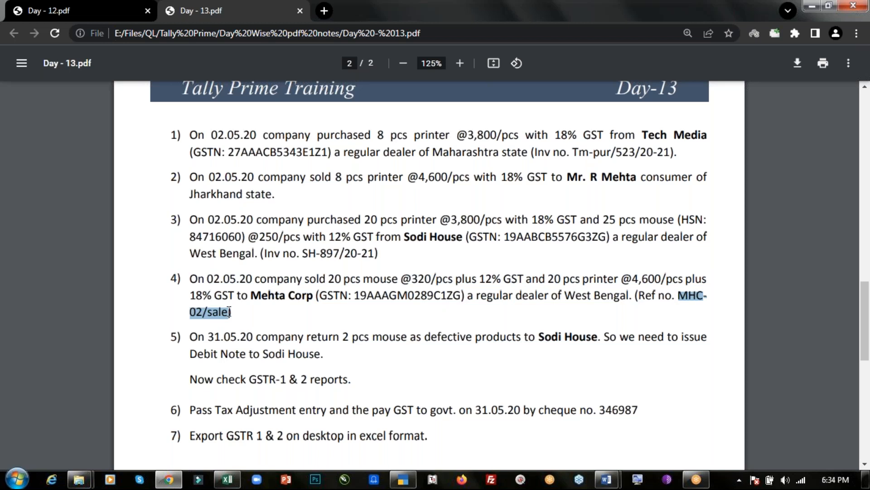
key(alt+Tab)
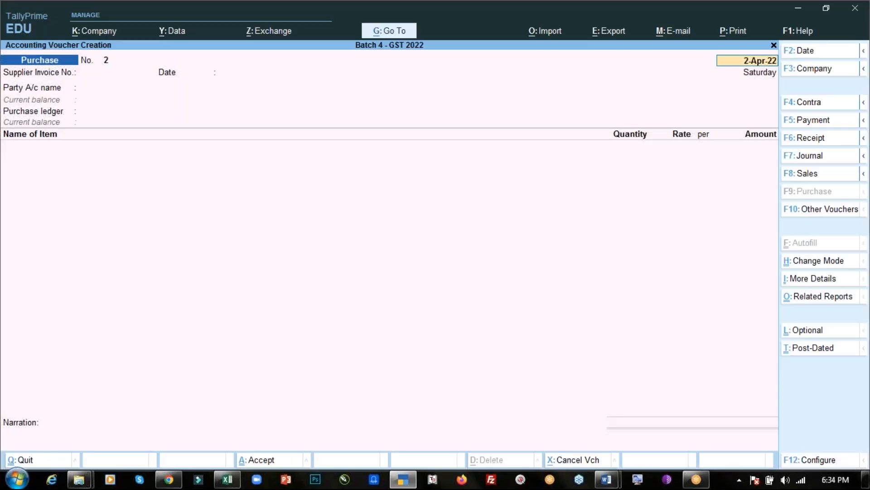
key(F8)
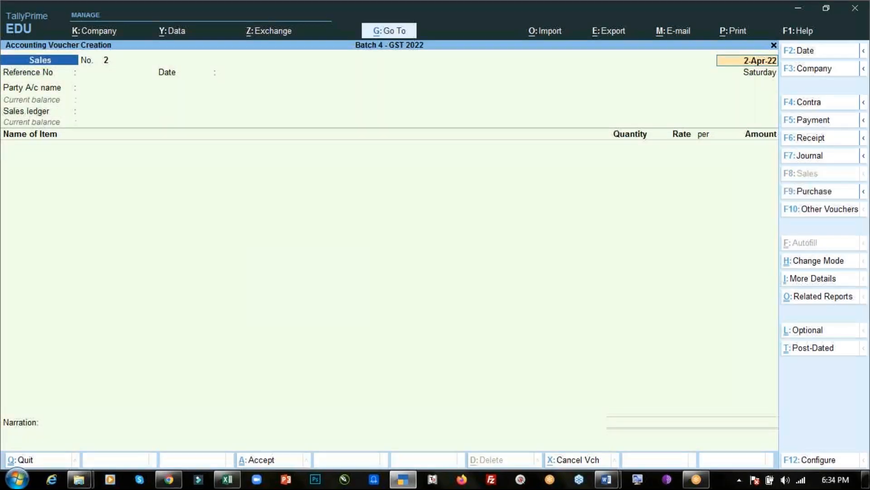
text(2)
key(alt+Tab)
key(alt+Tab)
key(Return)
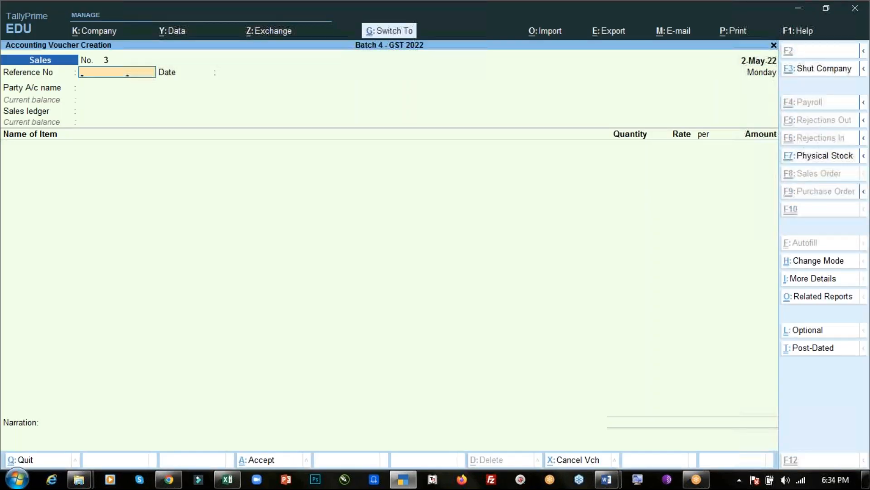
Step: Enter reference number MHC02/sale, party Mehta Corp with blank dispatch details, and the Sale ledger
text(MHC02/sale)
key(Return)
key(Return)
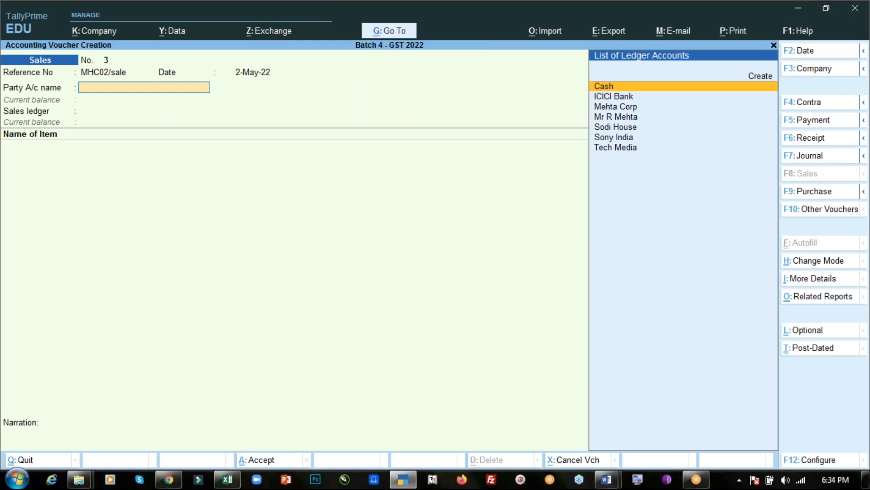
text(Me)
key(Return)
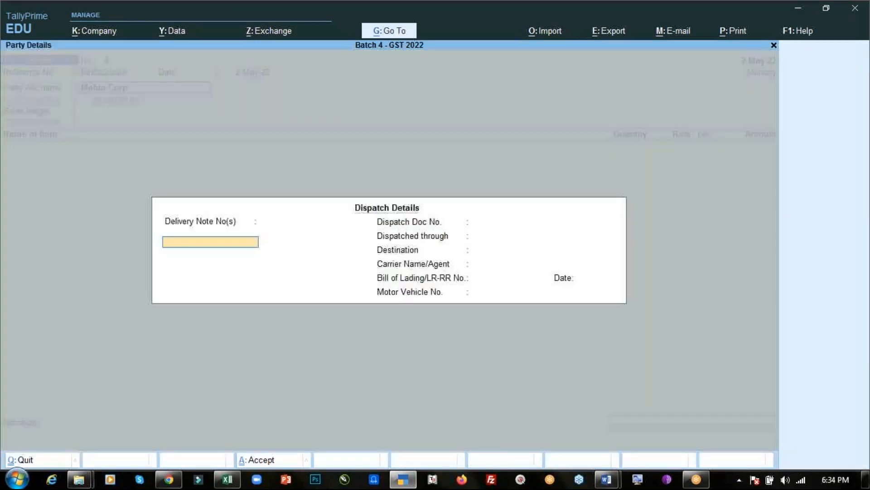
key(ctrl+a)
key(Return)
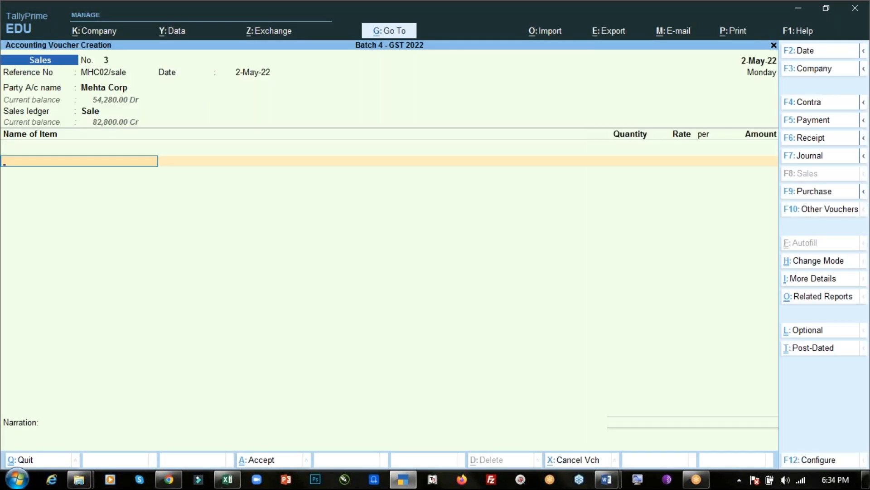
Step: Add 20 pcs of Mouse at 320 per piece, checking the rate in exercise 4
text(Mo)
key(Return)
text(20)
key(Return)
key(alt+Tab)
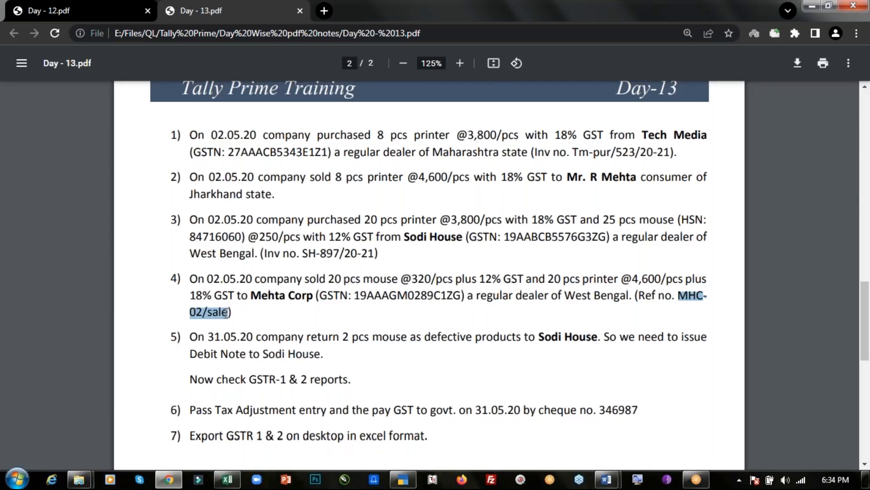
key(alt+Tab)
text(320)
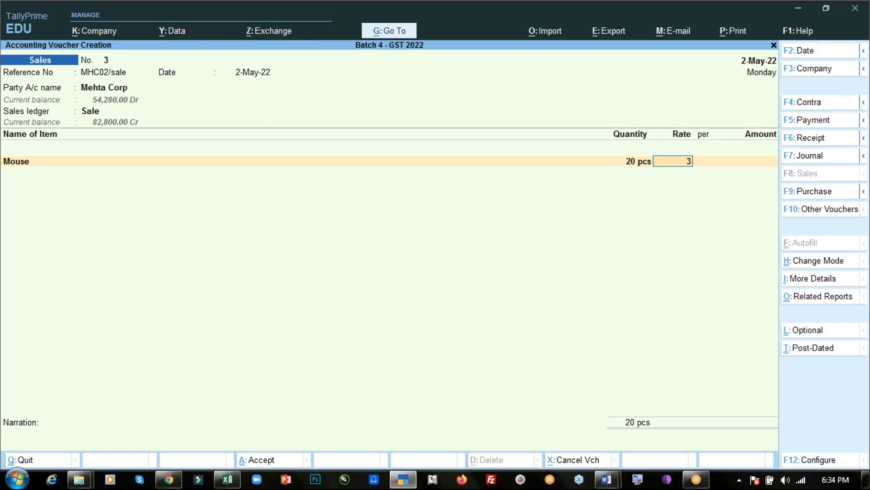
key(Return)
key(Return)
key(Return)
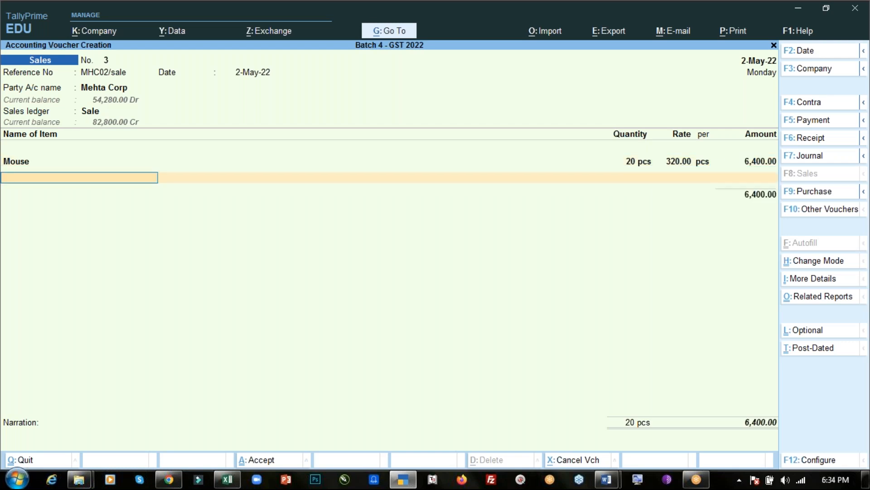
Step: Add 20 pcs of Printer at 4,600 per piece, checking exercise 4, and end the item list
text(Pri)
key(Return)
key(Return)
key(BackSpace)
key(alt+Tab)
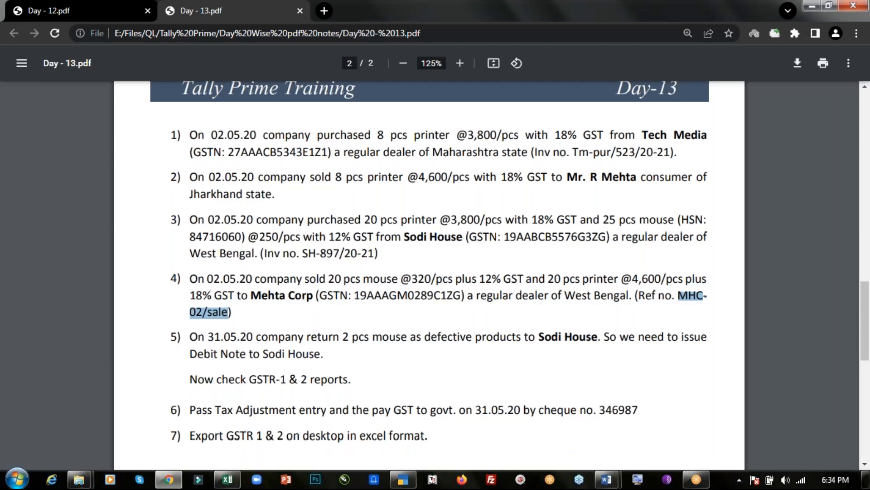
key(alt+Tab)
text(20)
key(Return)
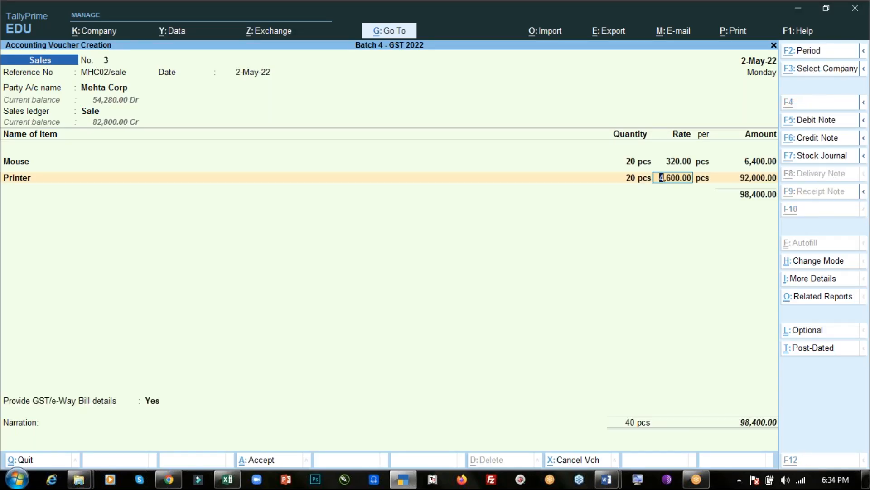
key(alt+Tab)
key(alt+Tab)
key(Return)
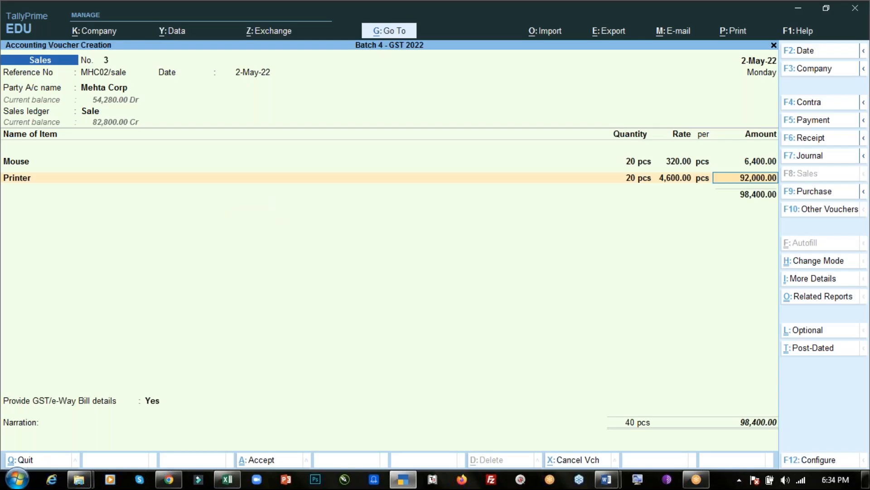
key(Return)
key(Return)
Step: Add the CGST and SGST ledgers below the sold items with their automatically calculated amounts
key(Down)
key(Down)
key(Down)
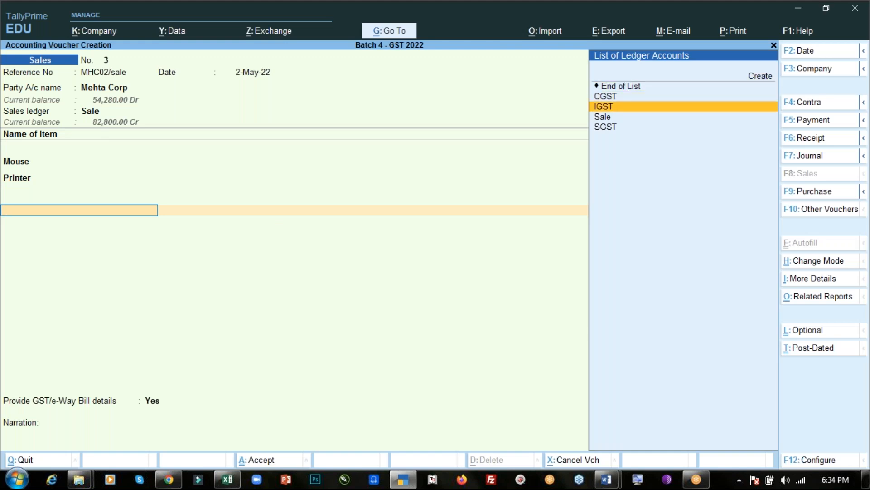
key(Up)
key(Return)
key(Return)
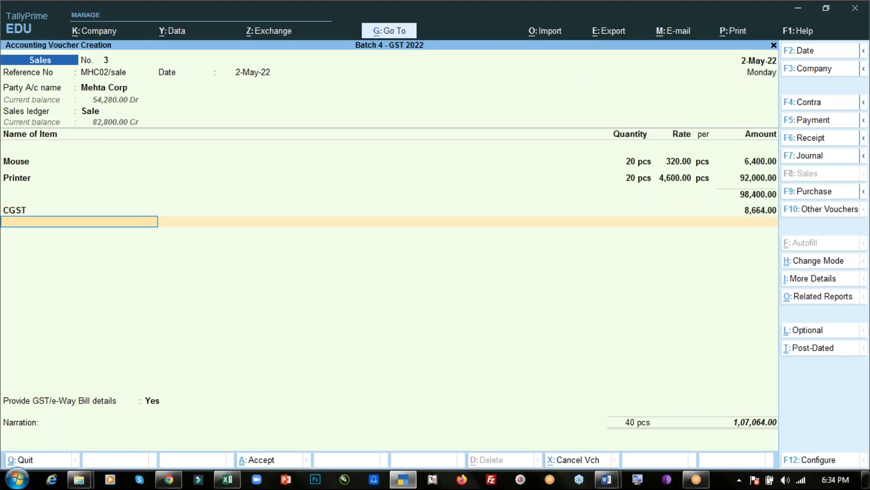
text(Sg)
key(Return)
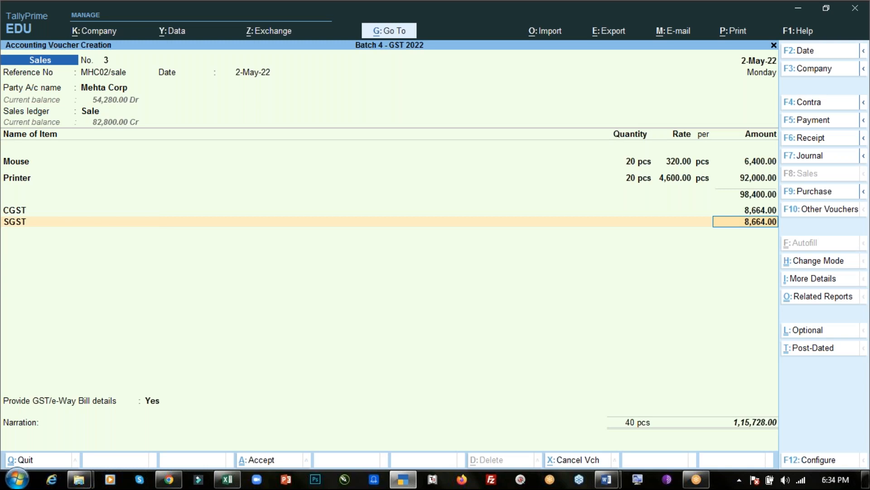
Step: Examine the sales voucher's detailed GST tax analysis, going through the central and state tax lines for Mouse and Printer, and return
key(ctrl+o)
key(Down)
key(Down)
key(Down)
key(Down)
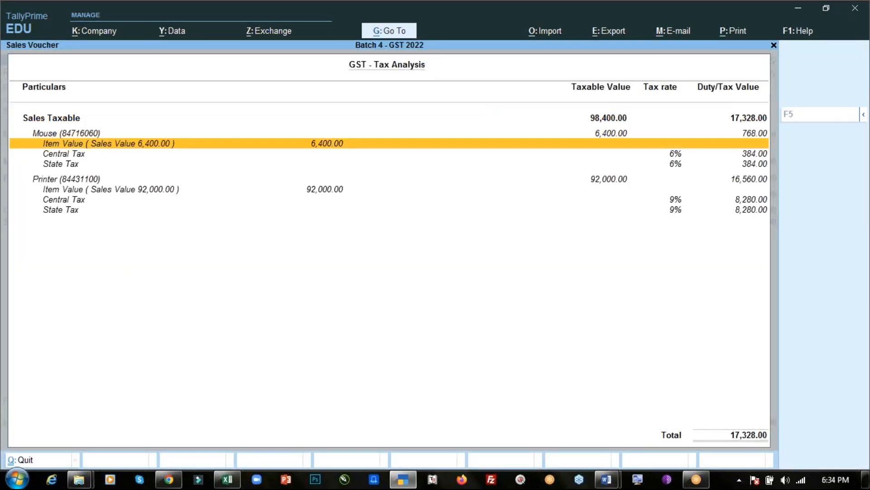
key(Up)
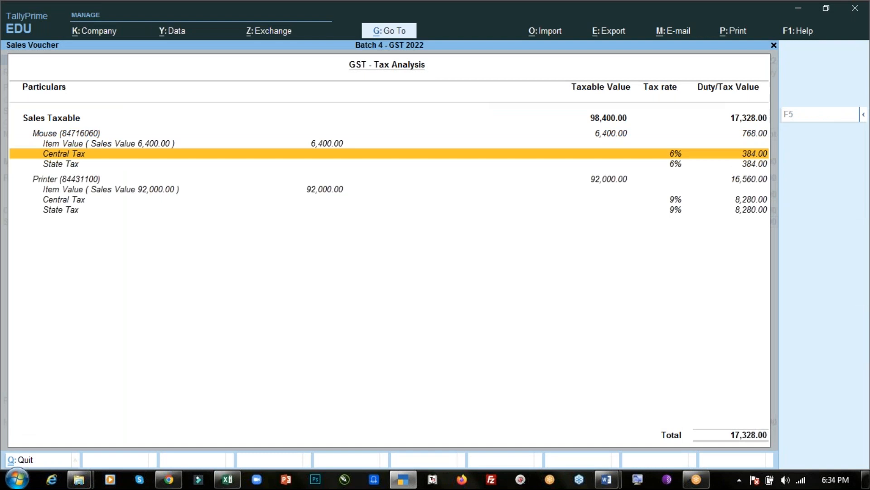
key(Down)
key(Down)
key(Down)
key(Down)
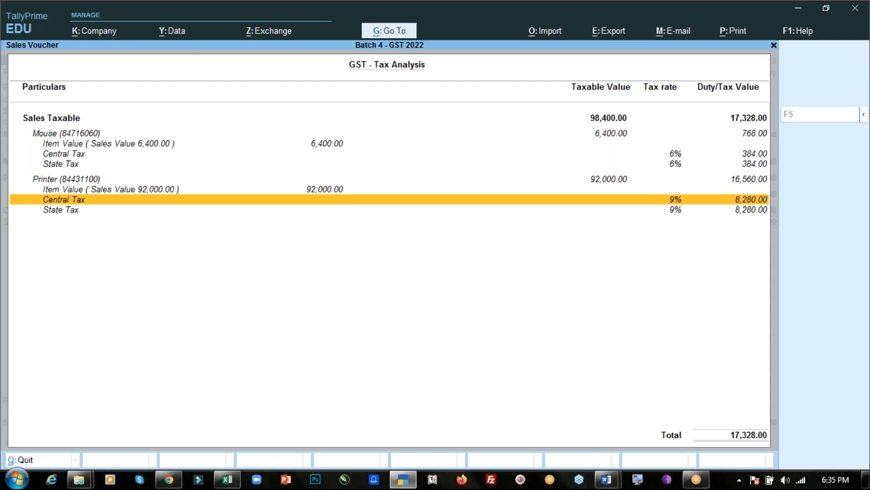
key(Escape)
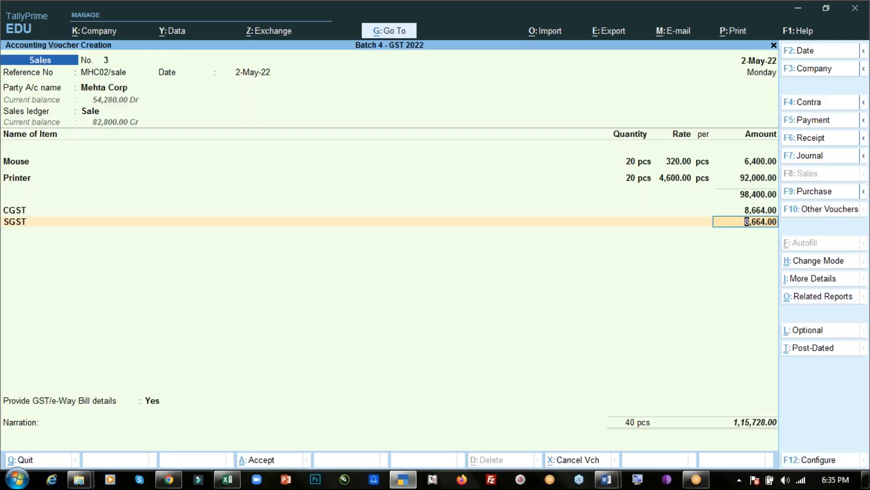
Step: Set GST/e-Way Bill details to No and accept the bill-wise New Ref MHC02/sale for Mehta Corp
key(Return)
key(Return)
key(Up)
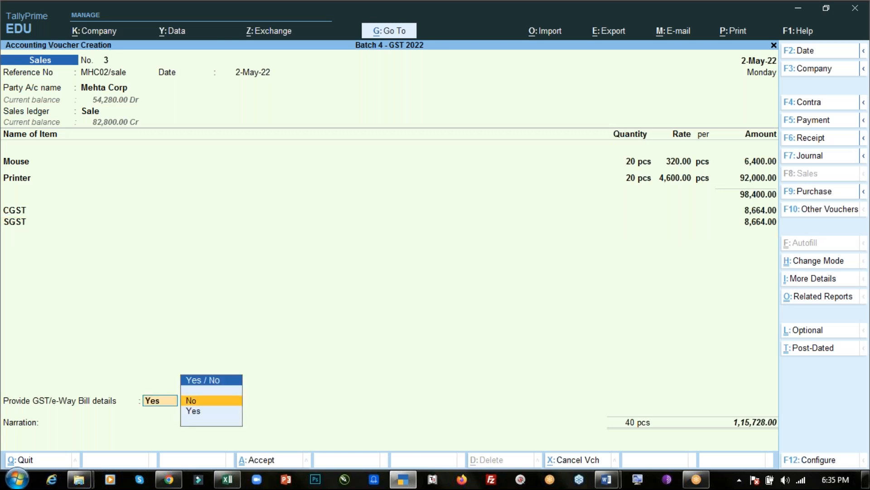
key(Return)
key(Return)
key(Return)
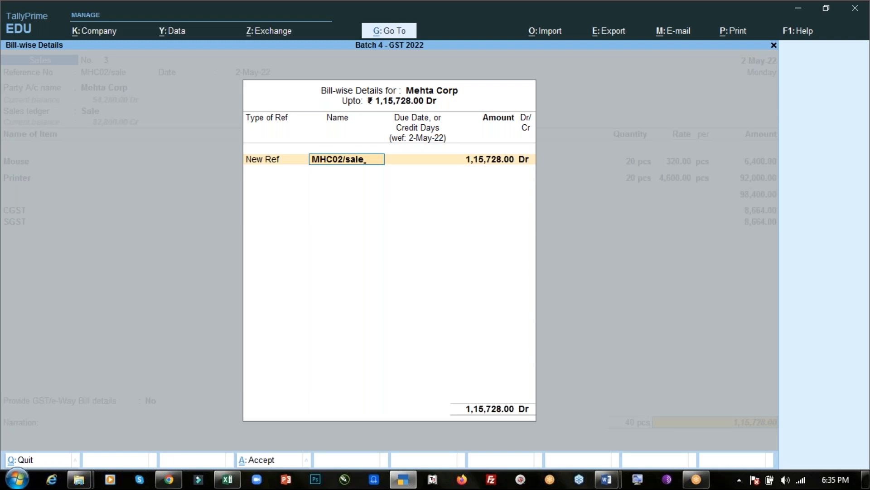
key(Return)
key(Return)
key(Return)
key(Return)
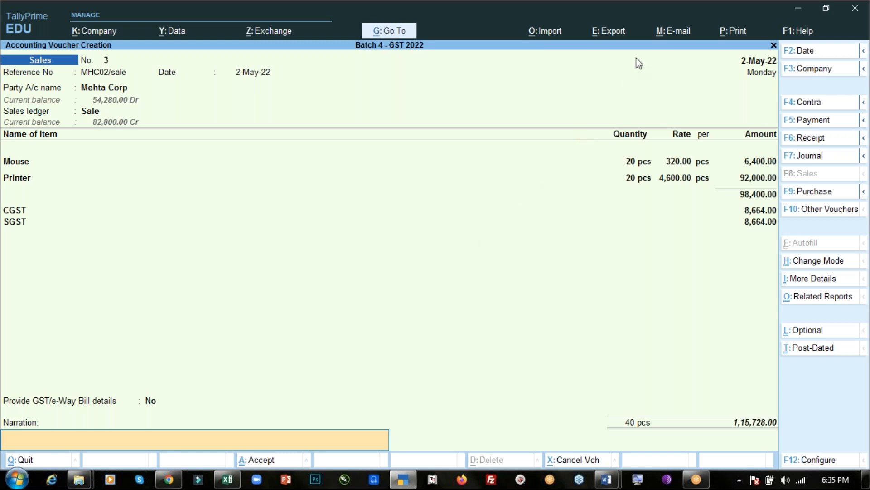
Step: Save the Mehta Corp sales voucher, answering Yes to sending its details for e-Way Bill generation, and leave voucher entry
key(Return)
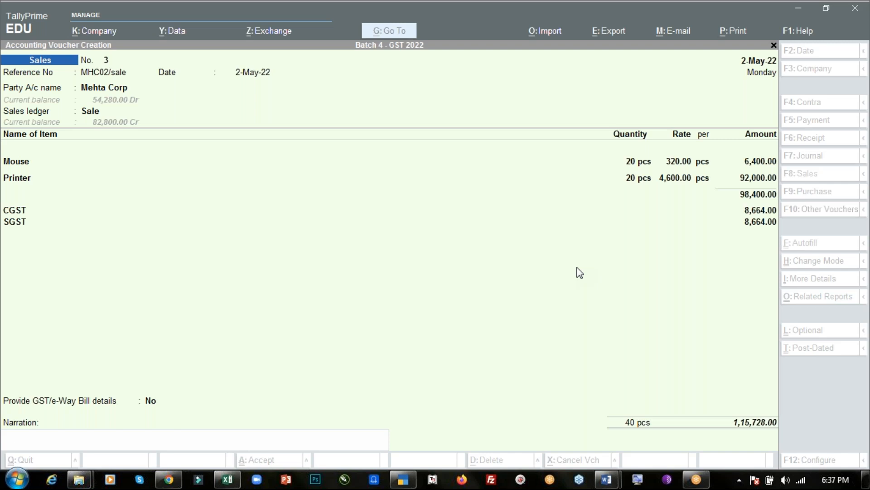
click(341, 326)
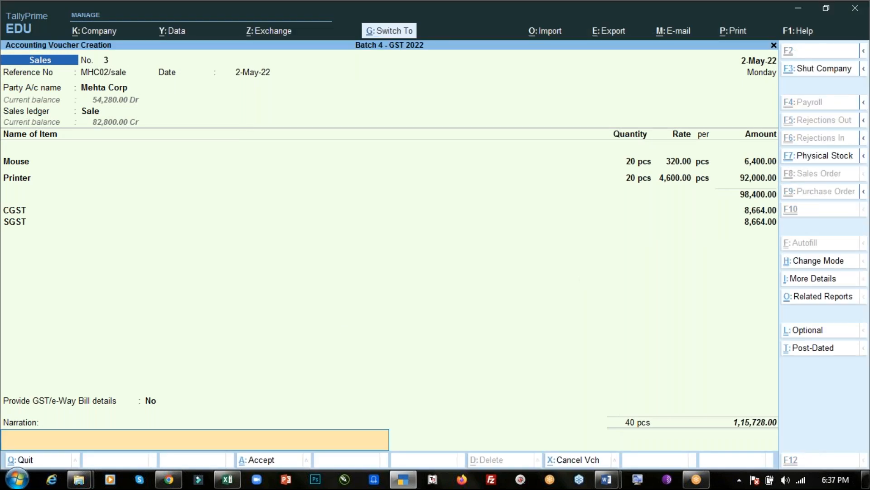
key(Return)
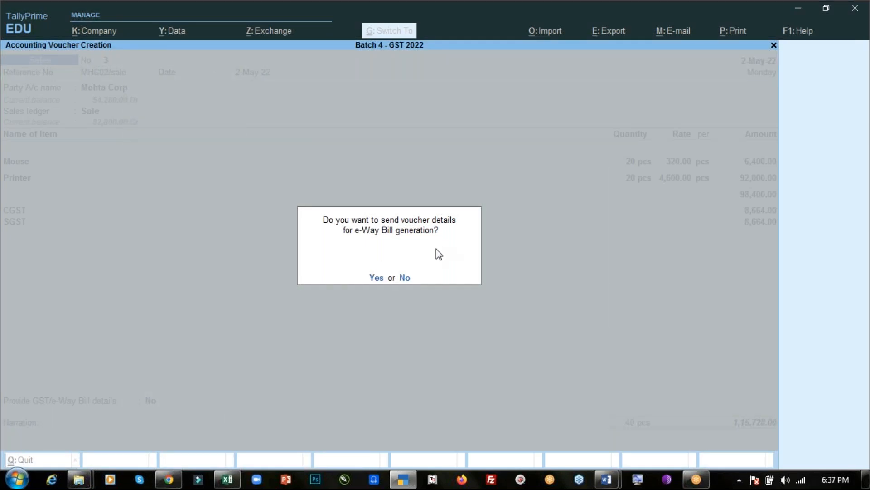
key(Return)
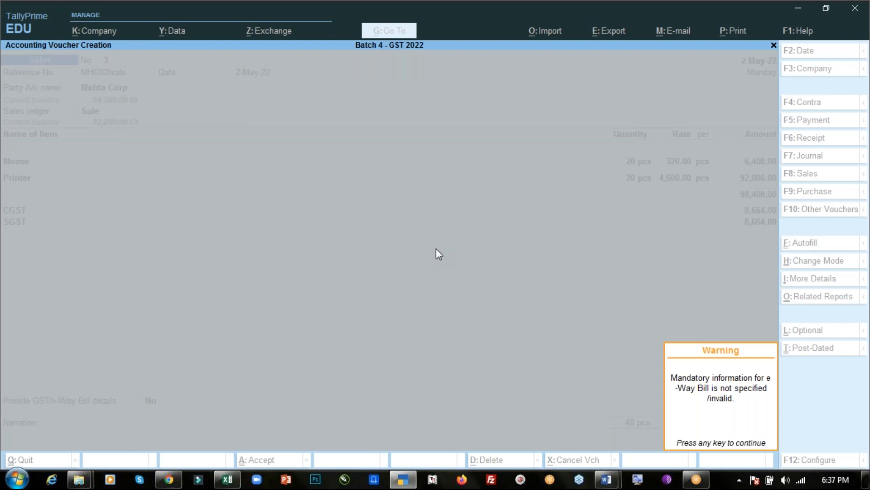
key(Return)
key(Escape)
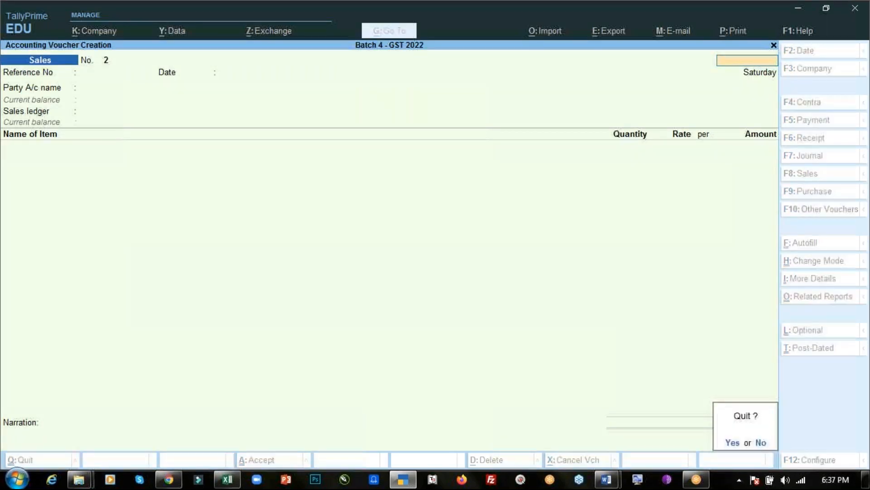
key(Return)
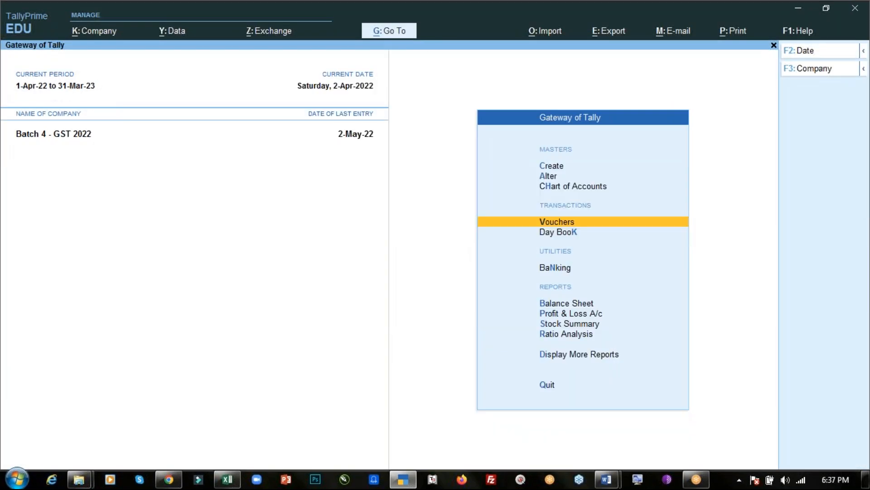
Step: View the Profit & Loss A/c and the Stock Summary, returning to the Gateway of Tally
key(Down)
key(Down)
key(Down)
key(Down)
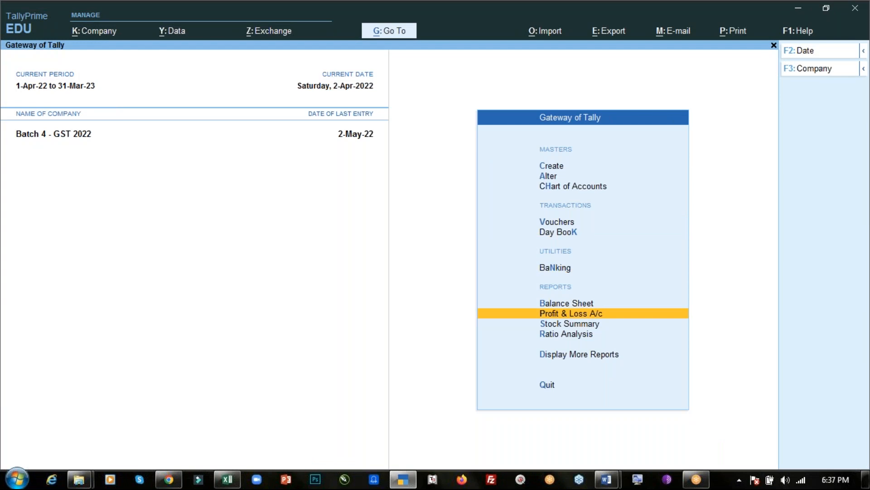
key(Return)
key(Escape)
key(Down)
key(Return)
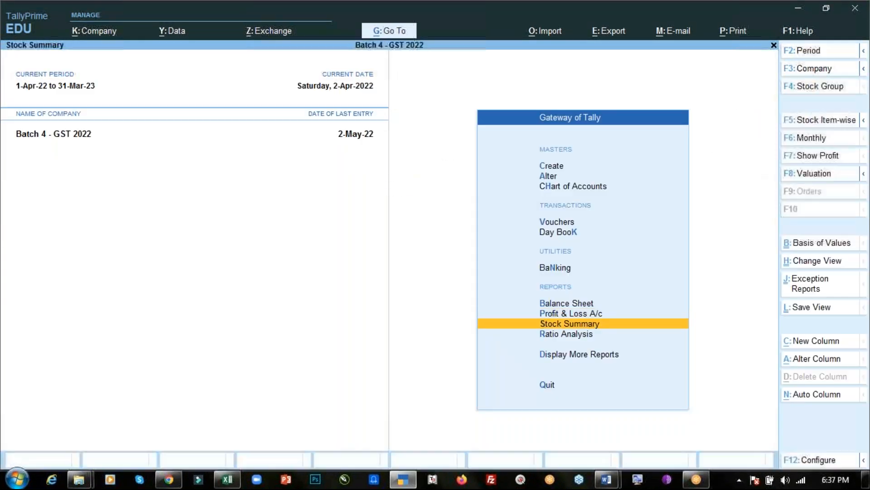
key(Escape)
Step: View the Balance Sheet in detailed form and drill down into Duties & Taxes under Current Liabilities
key(Up)
key(Up)
key(Return)
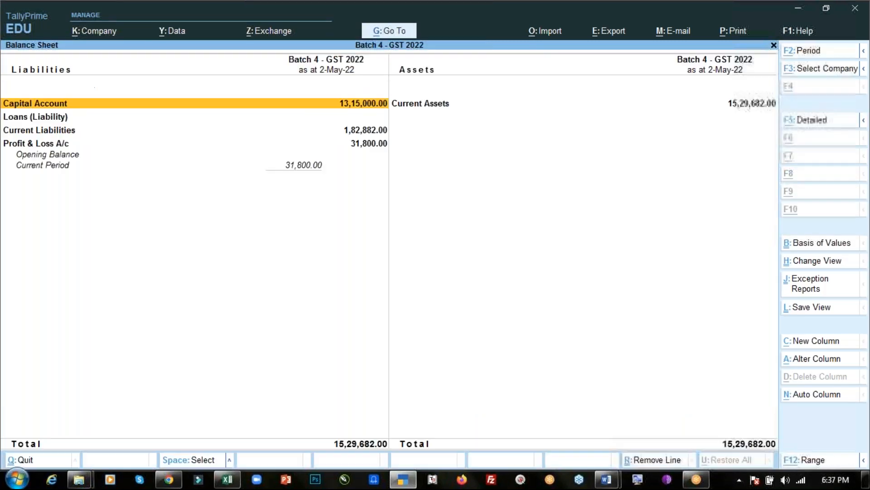
key(alt+F5)
key(Down)
key(Down)
key(Down)
key(Down)
key(Return)
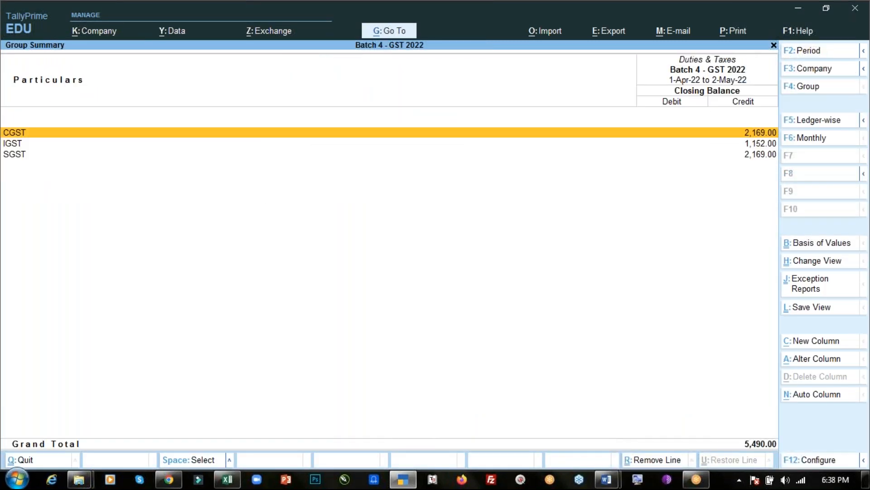
Step: Check the IGST ledger's monthly summary and return to the Gateway of Tally
key(Down)
key(Return)
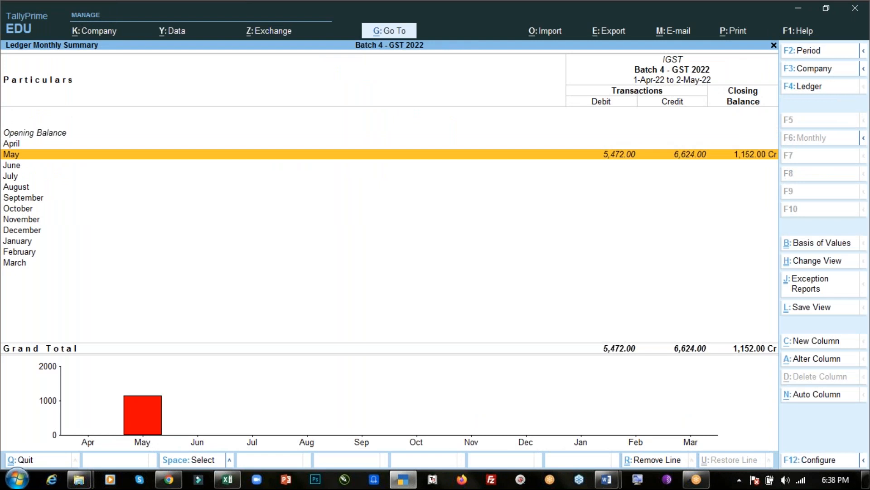
key(Escape)
key(Up)
key(Escape)
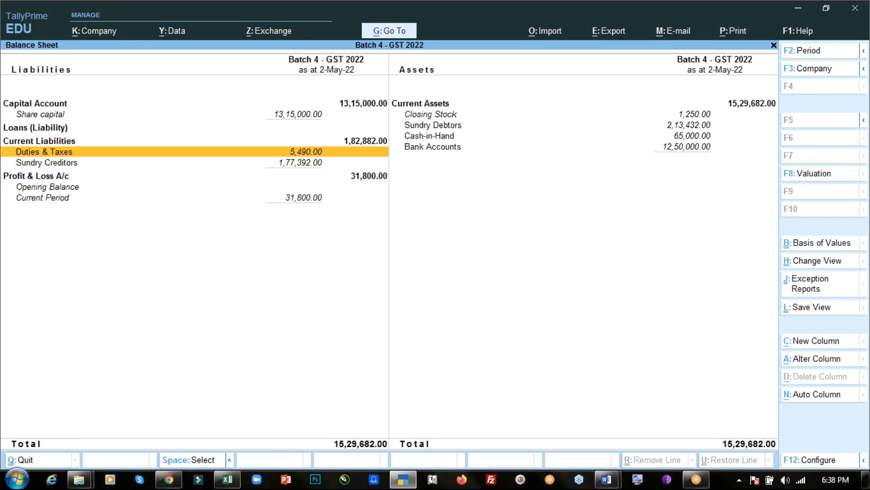
key(Escape)
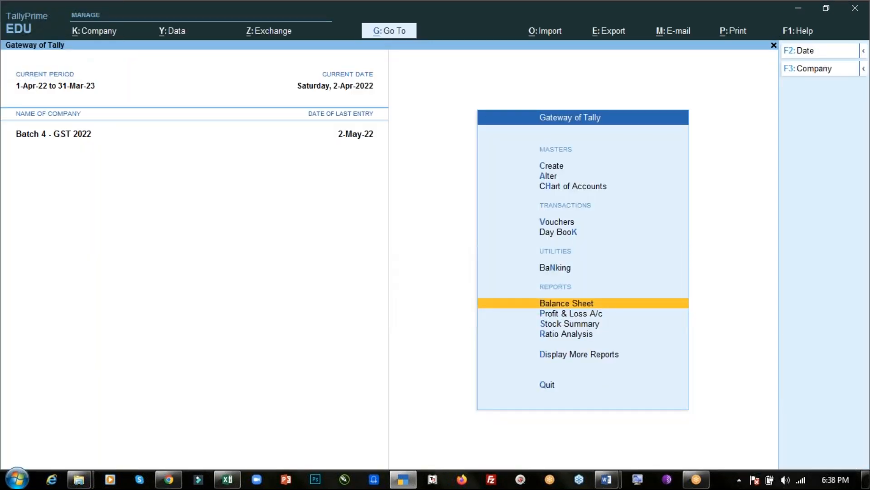
Step: Switch to Day - 13.pdf in Chrome and highlight exercise 5 about the mouse return to Sodi House
key(alt+Tab)
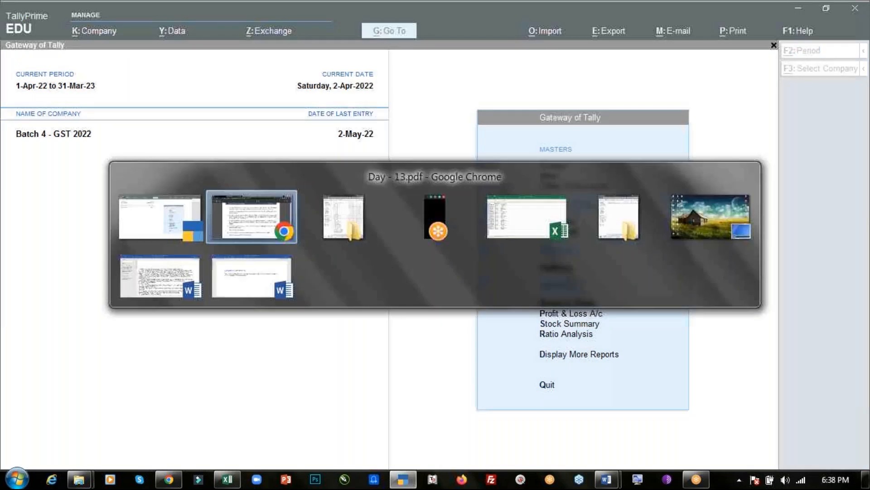
scroll(195, 252, down, 2)
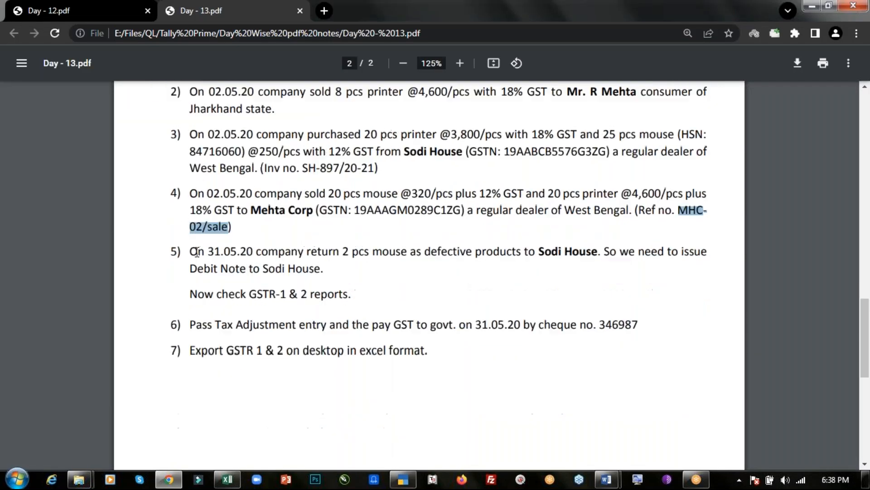
drag(189, 252, 325, 269)
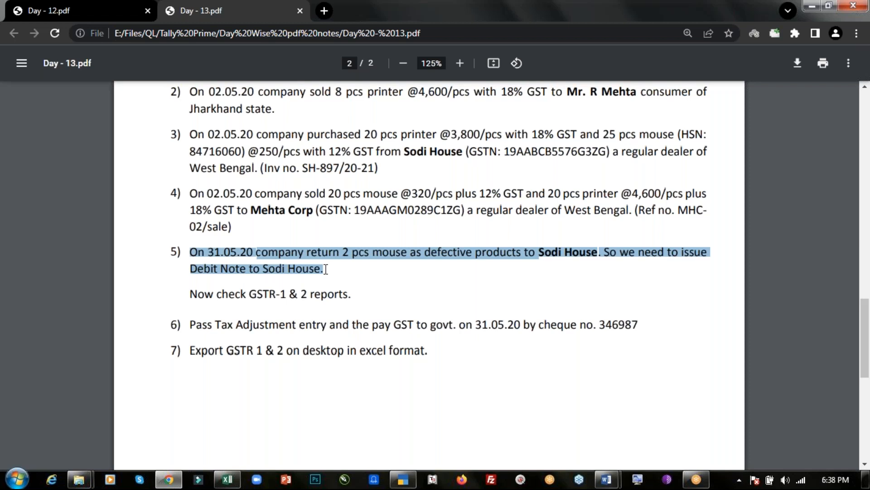
Step: Switch back to TallyPrime and start a new Debit Note voucher
key(alt+Tab)
key(Up)
key(Up)
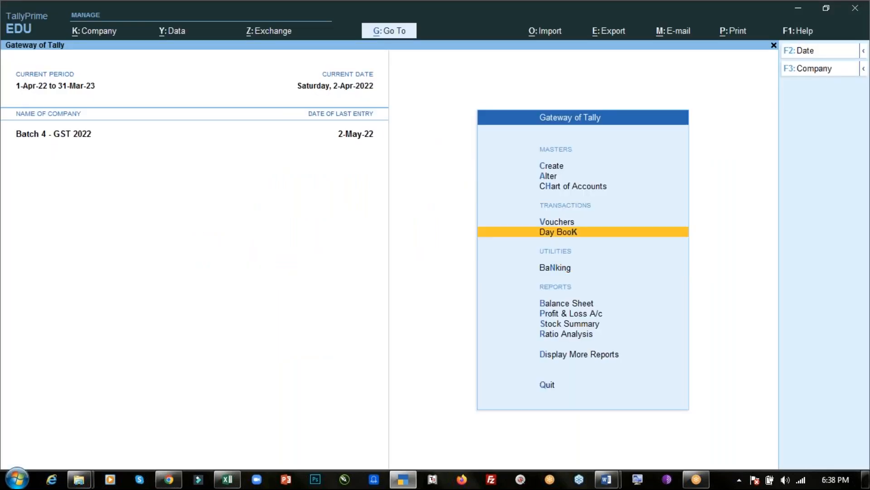
key(Return)
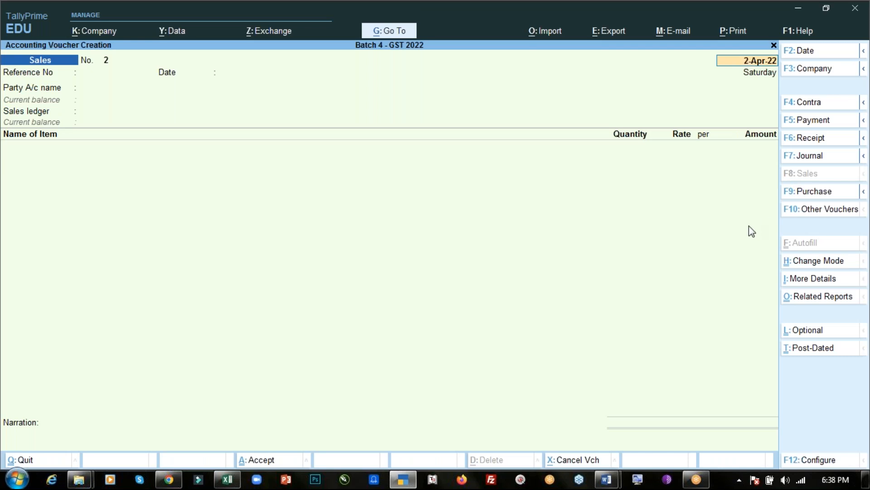
key(F10)
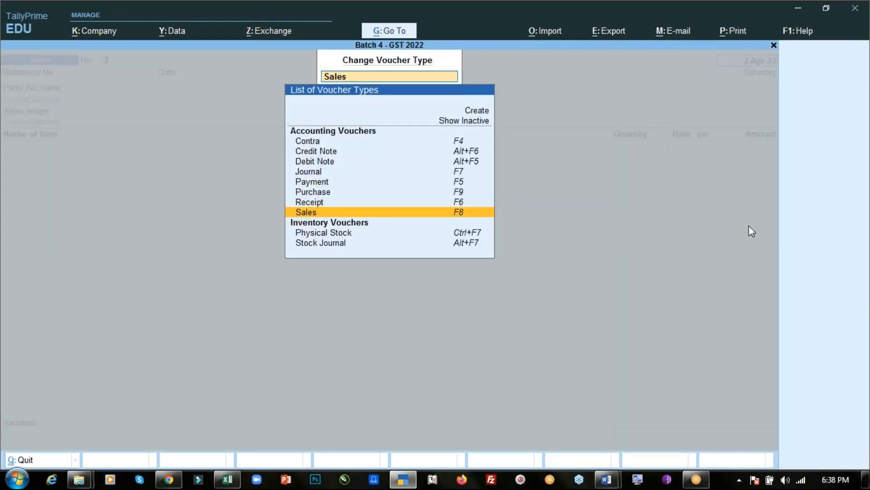
key(Up)
key(Up)
key(Up)
key(Up)
key(Up)
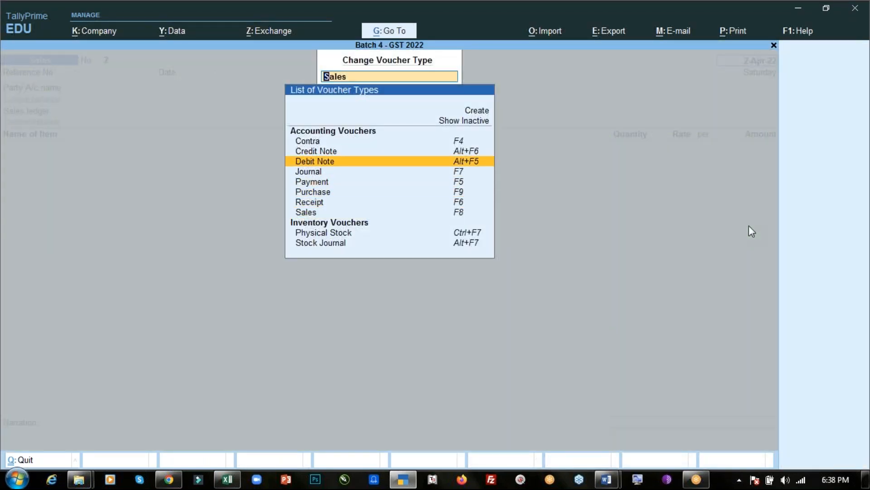
key(Return)
Step: Recheck exercise 5, date the debit note 2-May-22 and select Sodi House as the party account
key(alt+Tab)
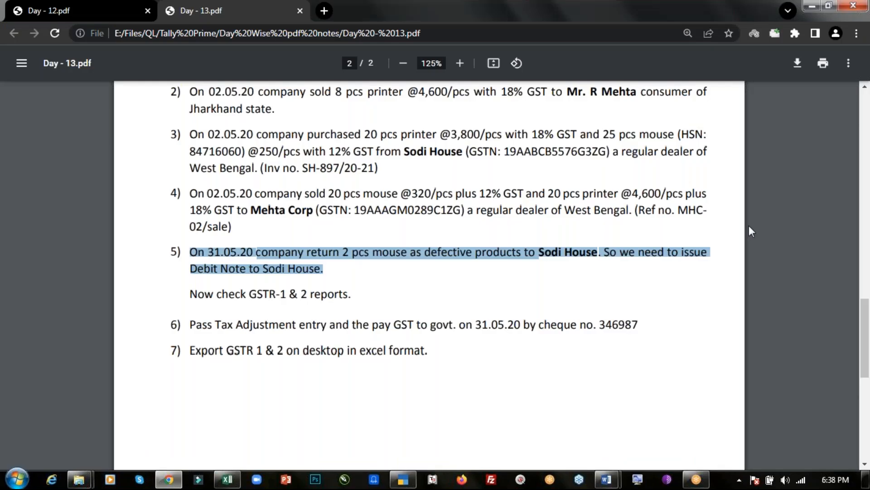
key(alt+Tab)
text(2.5)
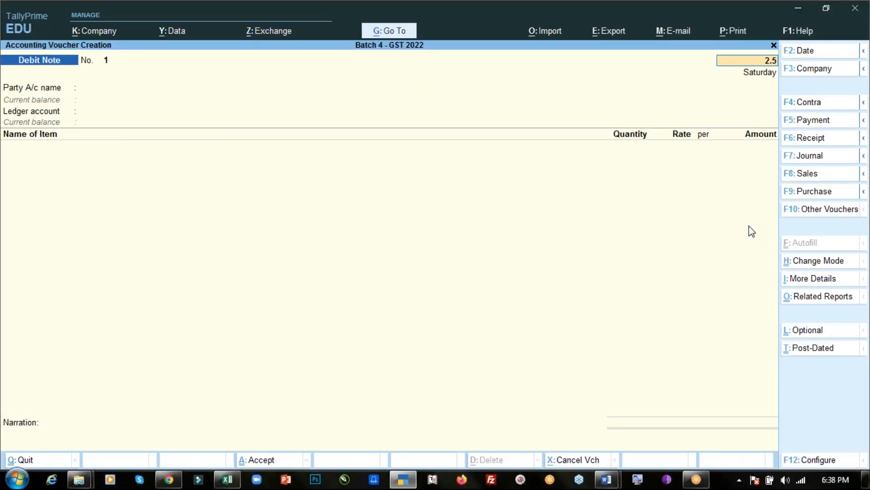
key(Return)
key(Down)
key(Down)
key(Down)
key(Down)
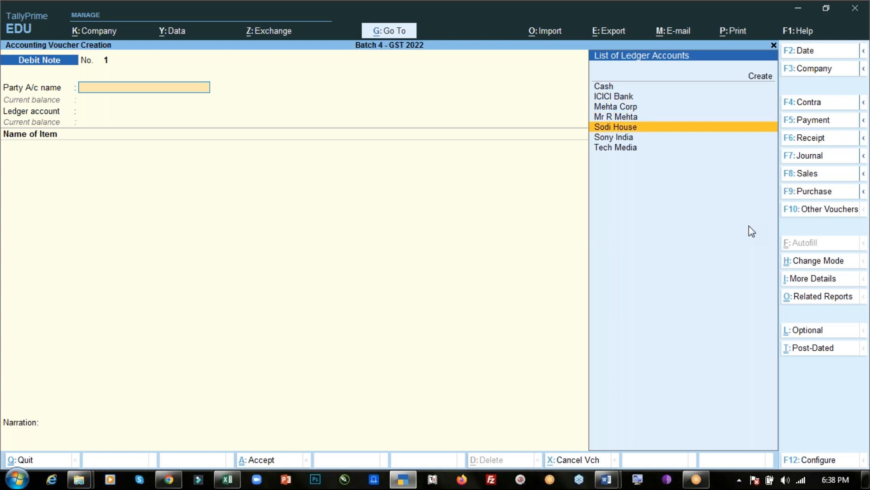
key(Return)
key(Return)
key(Return)
key(Return)
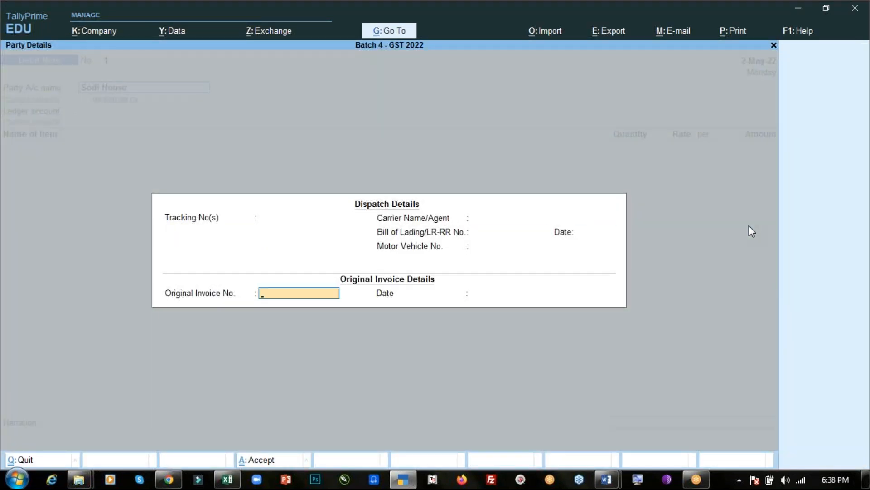
Step: Copy Sodi House's invoice number SH-897/20-21 from exercise 3 into the original invoice details, dated 2-May-22, and accept the party details
key(alt+Tab)
scroll(574, 230, up, 1)
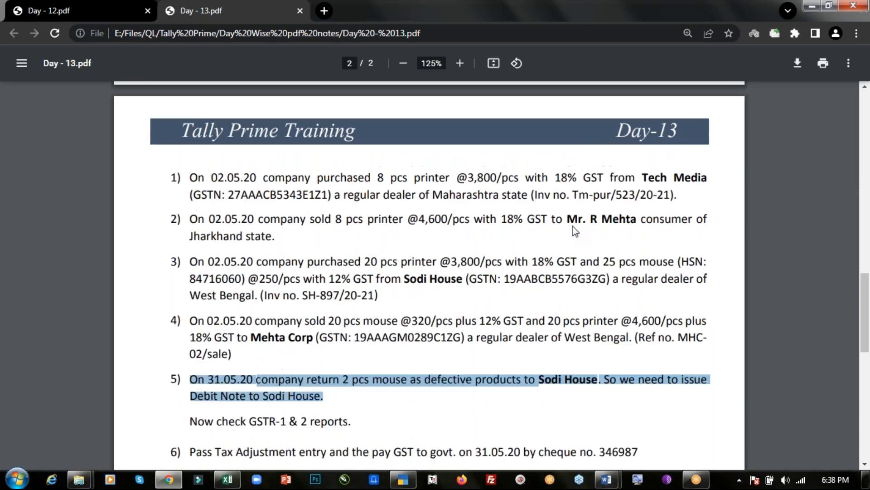
scroll(302, 212, down, 2)
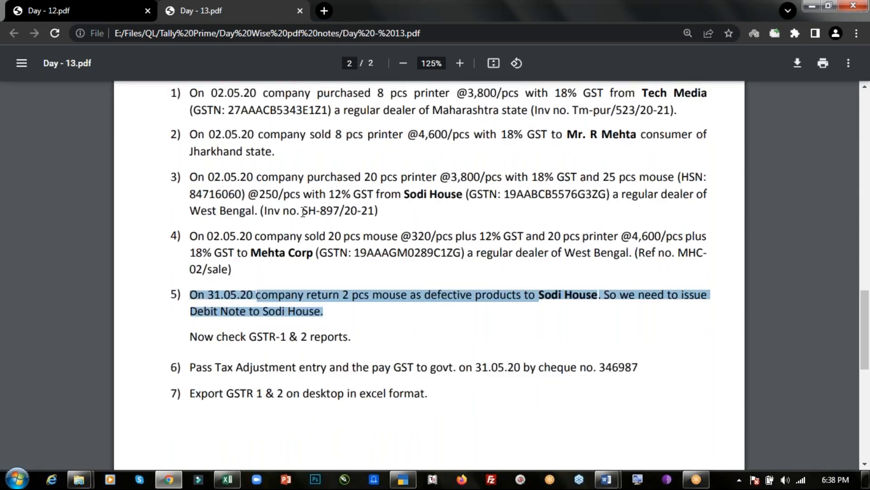
drag(297, 211, 359, 212)
double_click(363, 212)
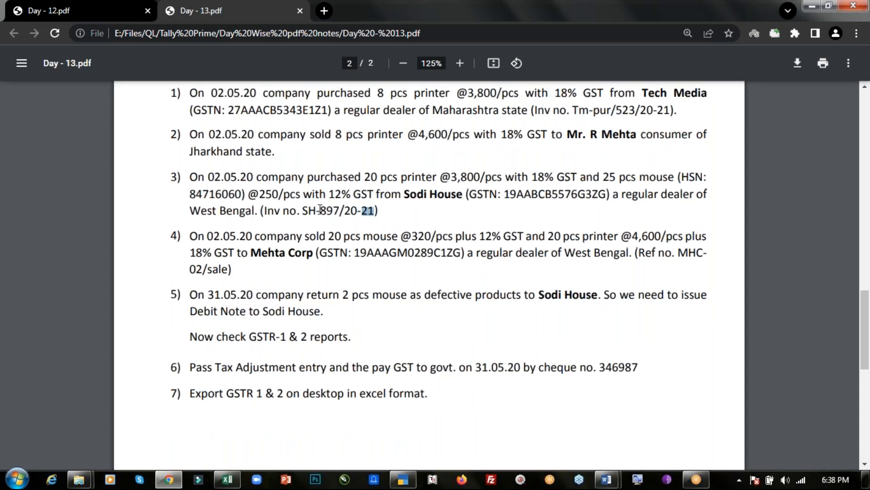
drag(303, 212, 373, 210)
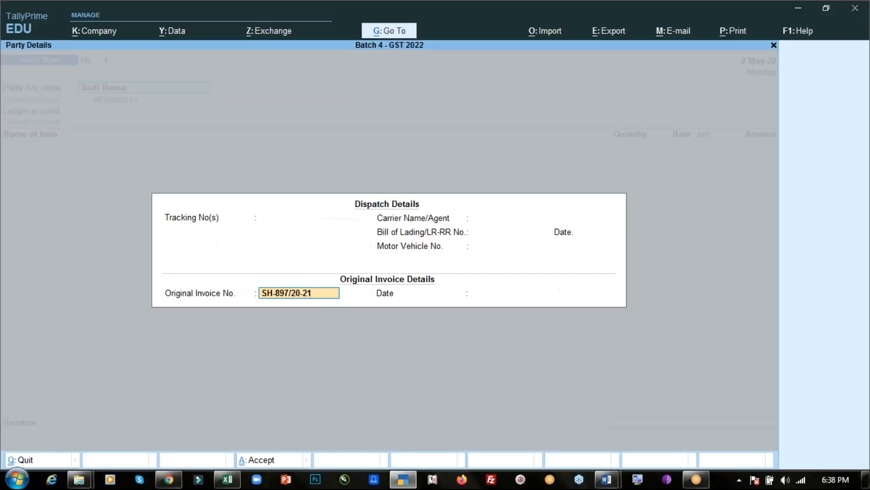
key(Return)
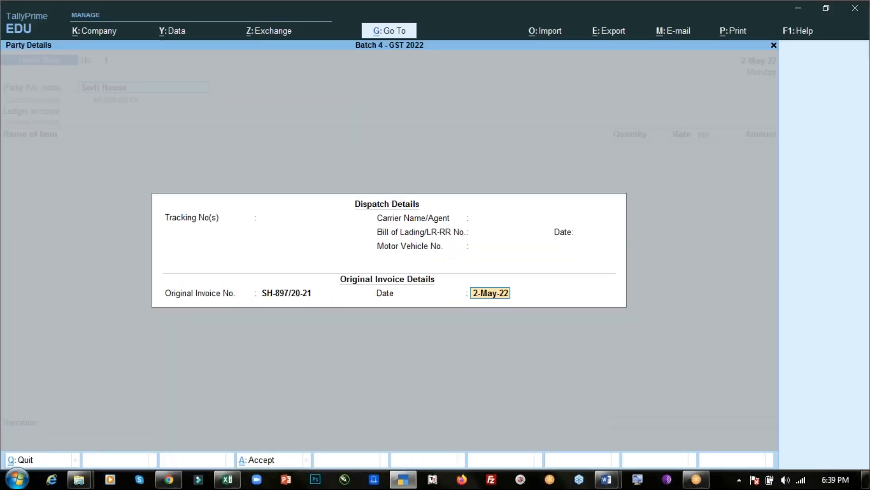
key(Return)
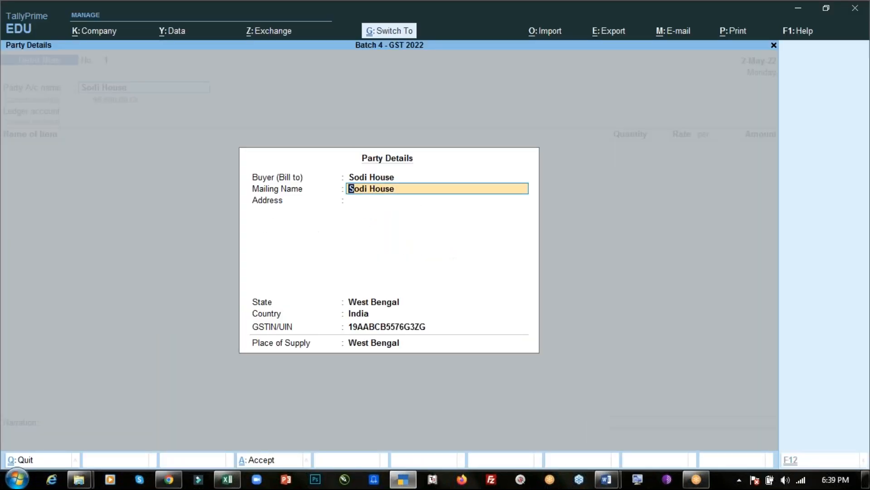
key(ctrl+a)
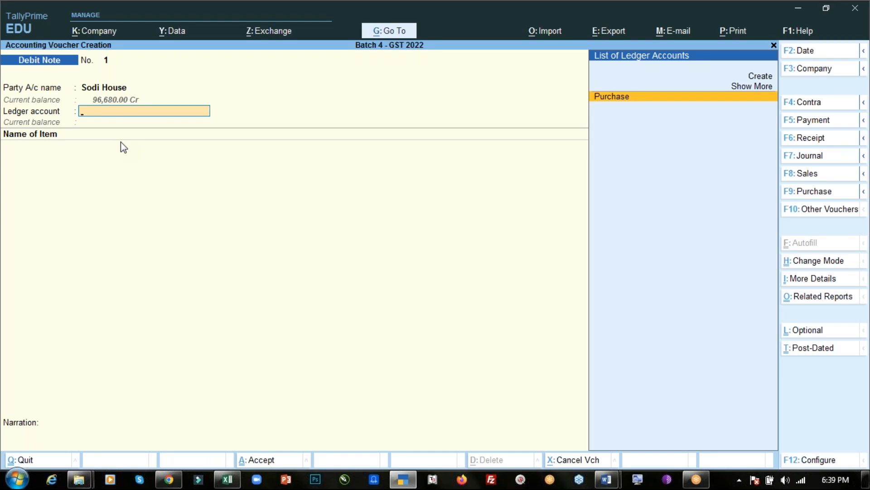
Step: Create a new ledger named Purchase Return under Purchase Accounts for the debit note's ledger account
key(Up)
key(Up)
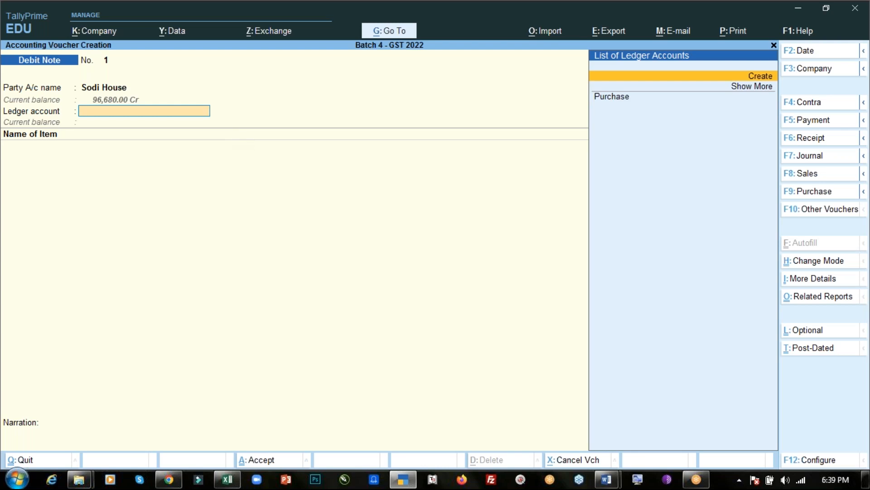
key(Return)
text(Purchase Return)
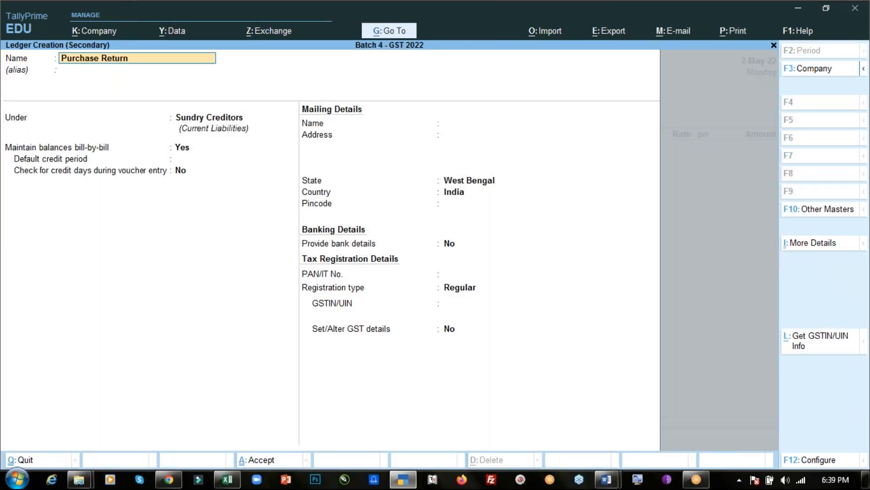
key(Return)
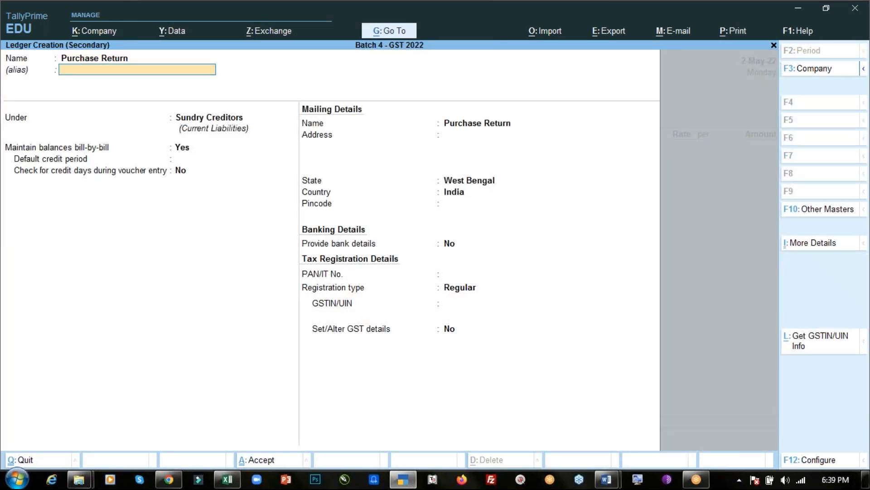
key(Return)
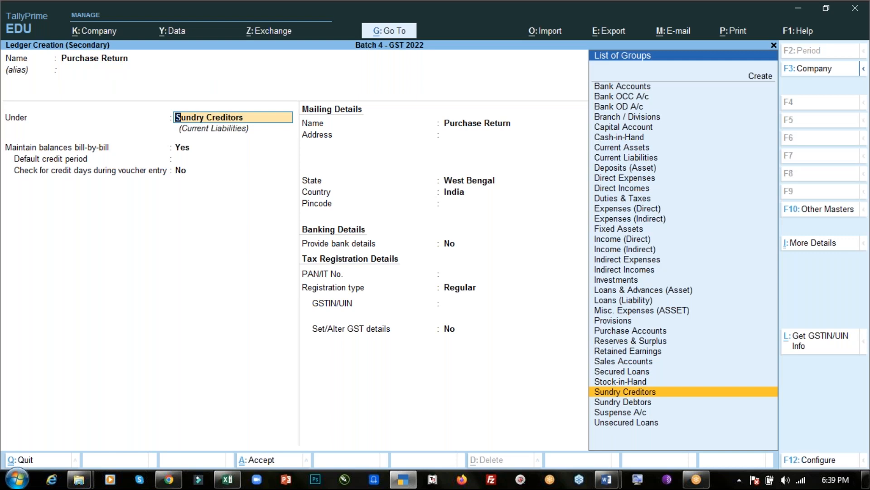
text(Pu)
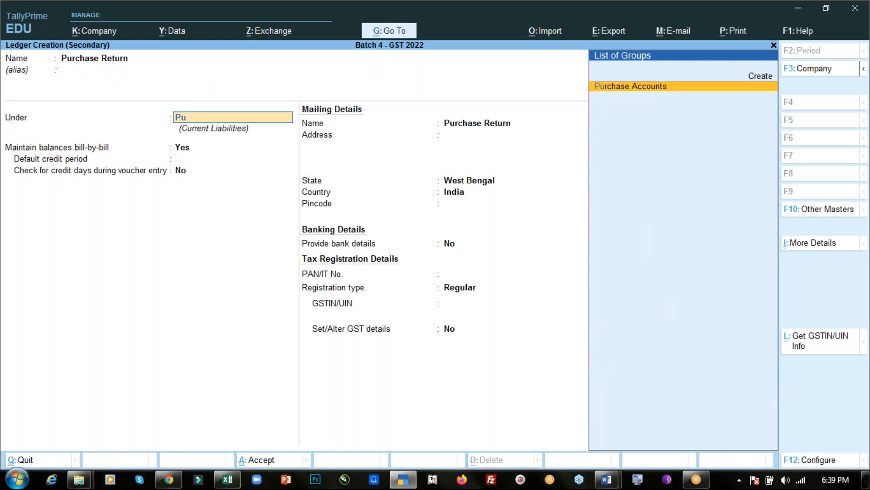
key(Return)
key(Return)
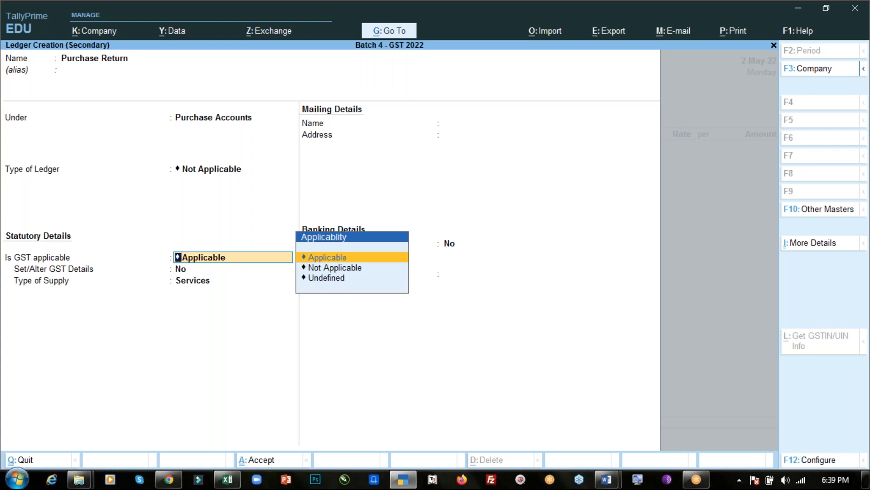
Step: Keep GST applicable for the Purchase Return ledger, set its type of supply to Goods and save it
key(Return)
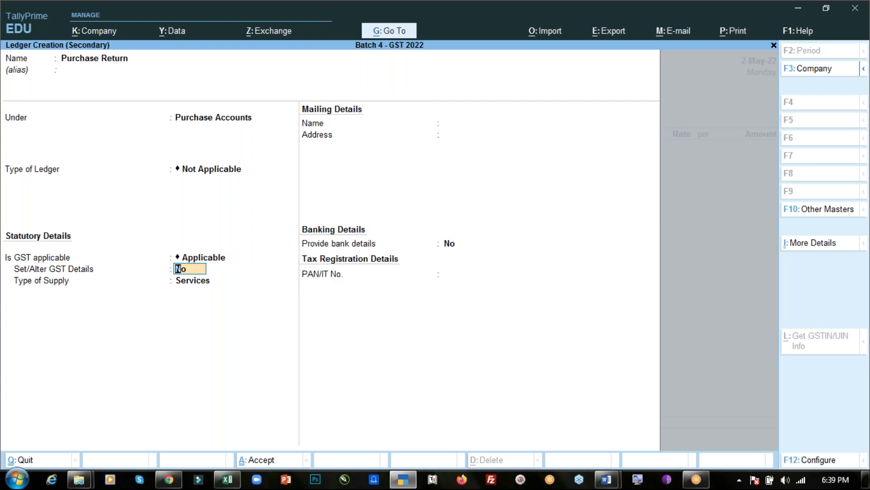
key(Return)
key(Up)
key(Return)
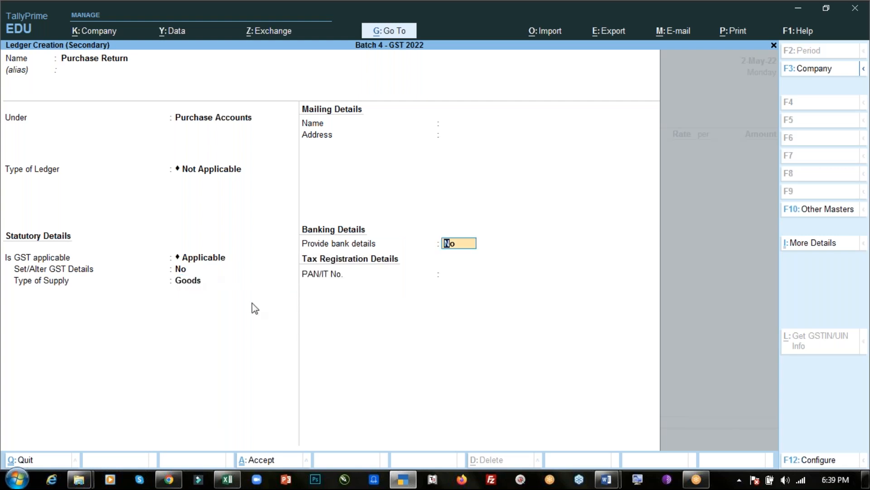
key(ctrl)
key(ctrl+a)
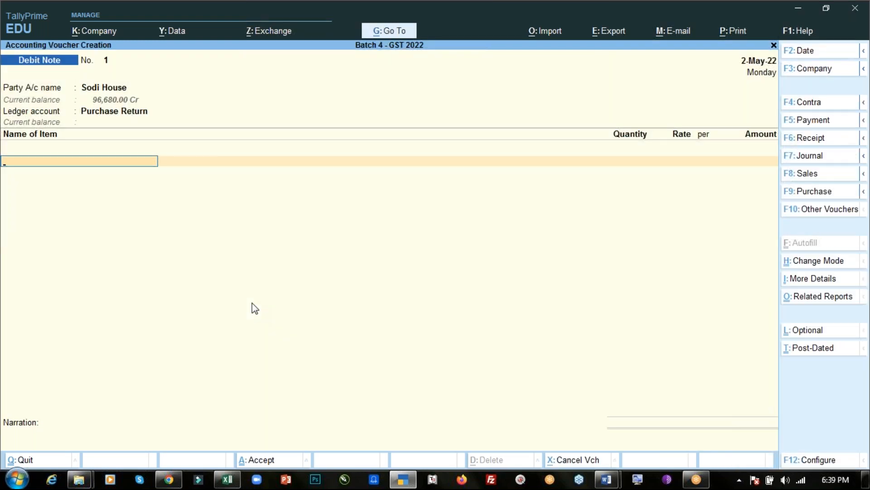
Step: Add Mouse to the debit note with the quantity from exercise 5, 2 pcs, at a rate of 250 per pcs
text(Mouse)
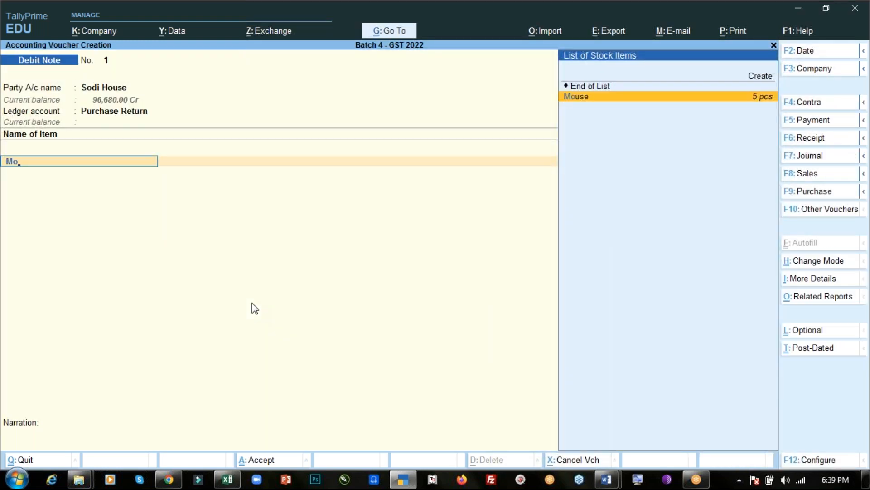
key(Return)
key(alt+Tab)
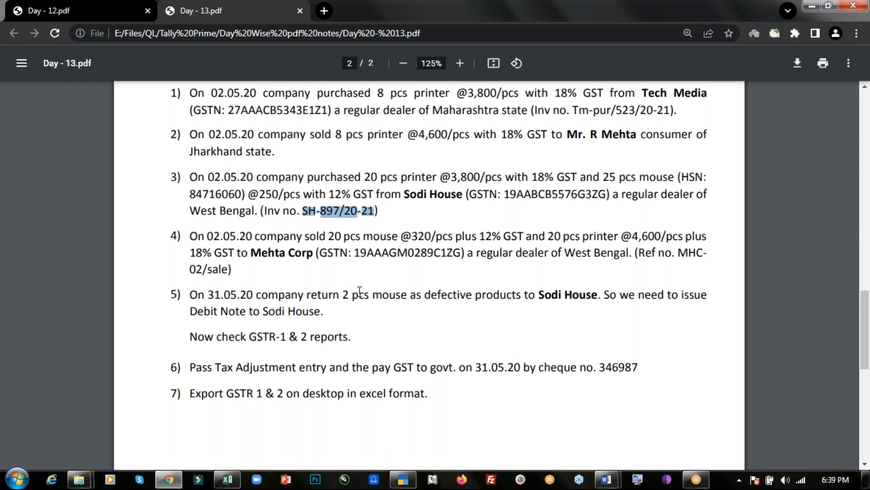
key(alt+Tab)
text(2)
key(Return)
key(alt+Tab)
key(alt+Tab)
text(2)
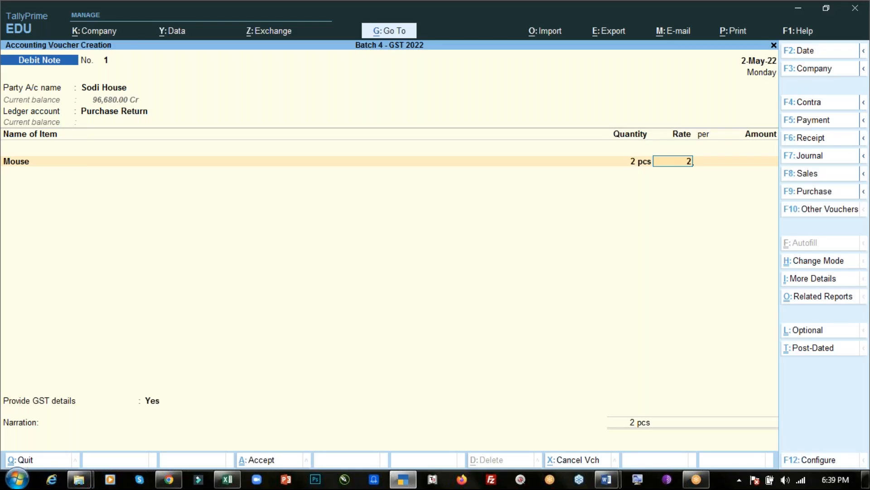
text(50)
key(Return)
key(Return)
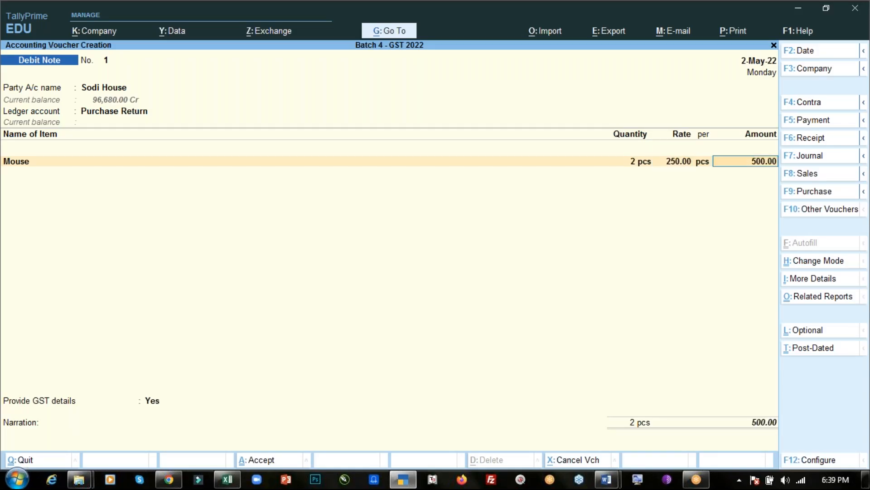
key(Return)
Step: Add the CGST and SGST ledgers below the Mouse item with their calculated amounts
text(Cg)
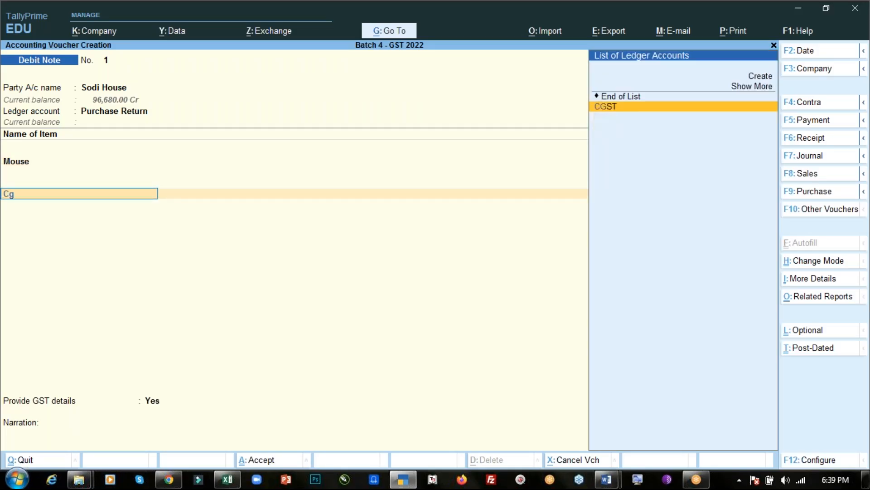
key(Return)
key(Return)
text(S)
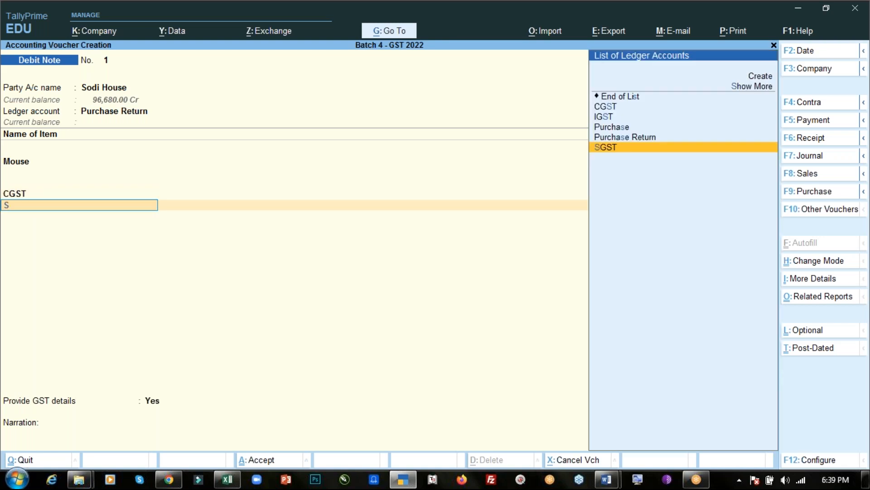
key(Return)
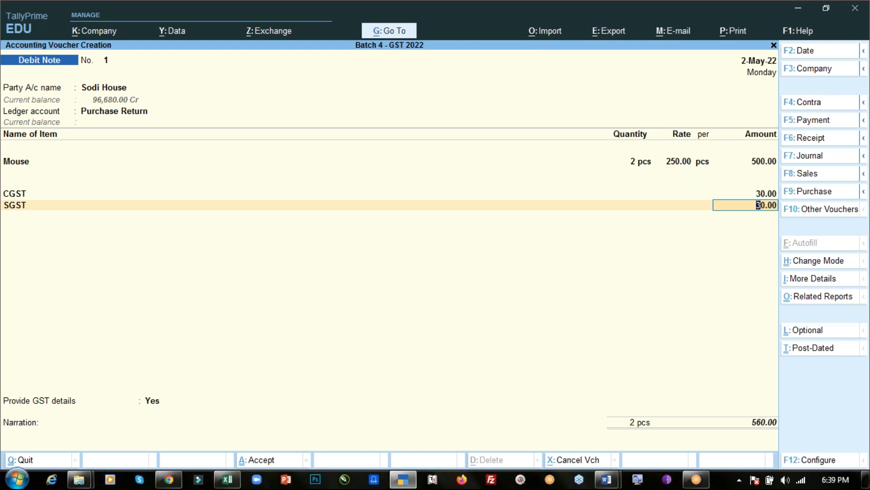
key(Return)
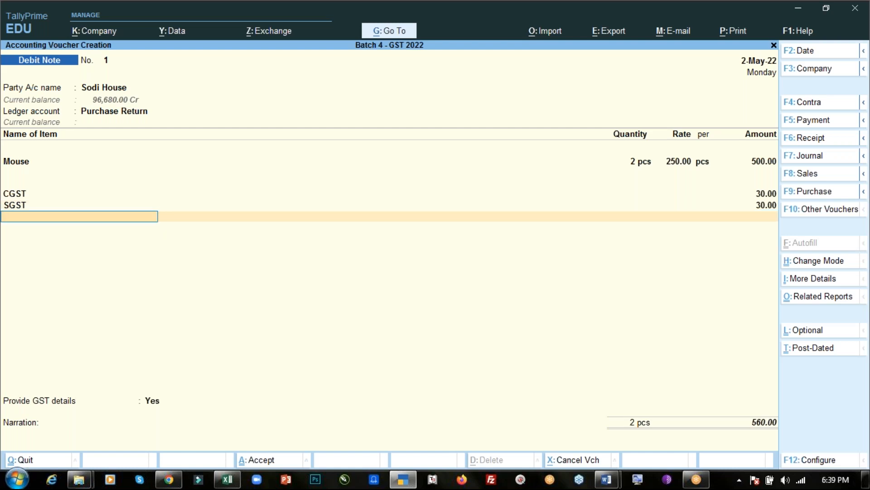
key(Return)
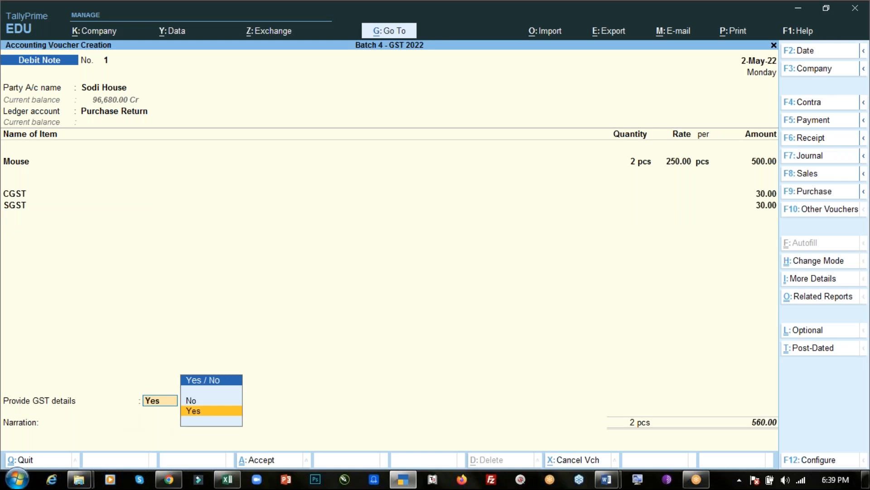
Step: Provide the GST details with reason 01-Sales Return and supplier's note number Cr-01/pir, dated 2.5
key(Return)
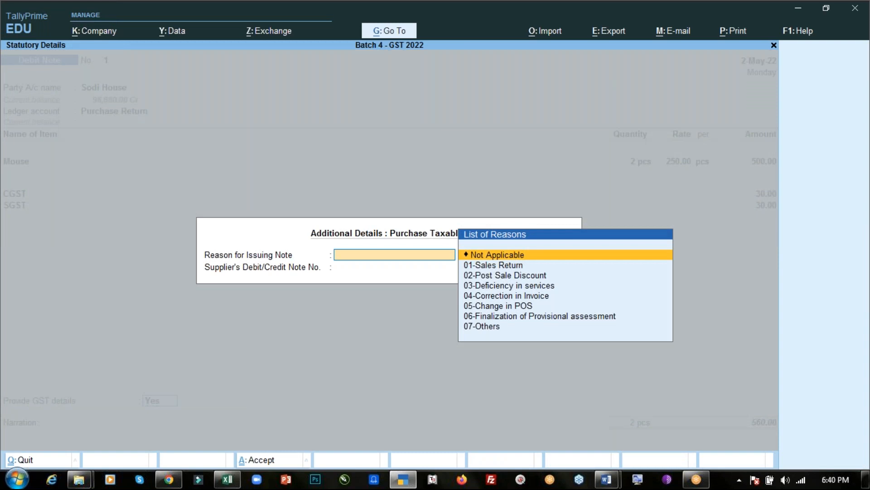
key(Down)
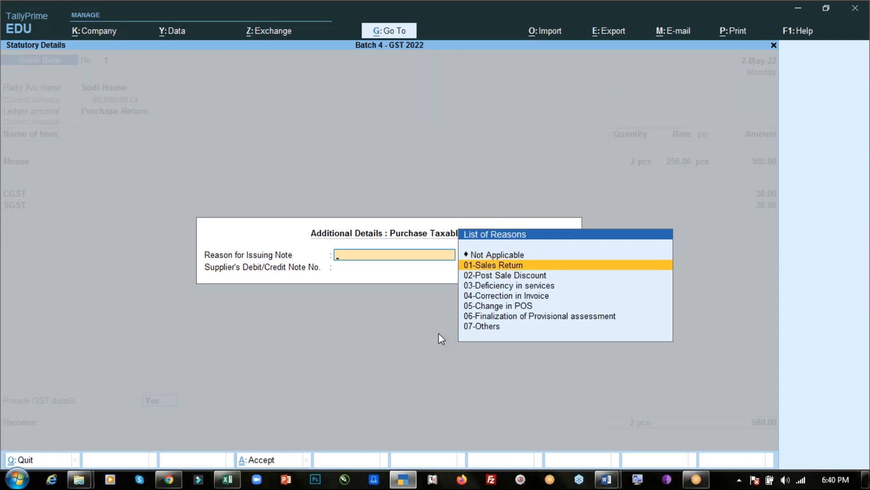
key(Return)
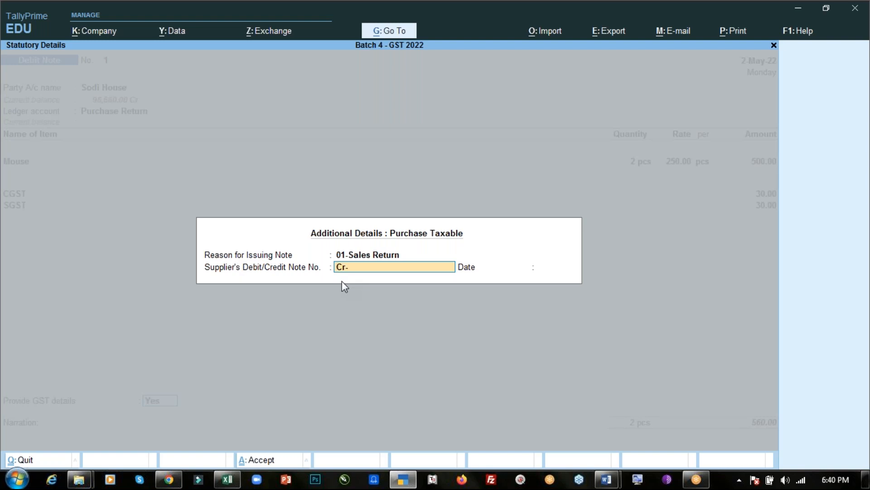
text(sale)
key(BackSpace)
key(BackSpace)
key(Return)
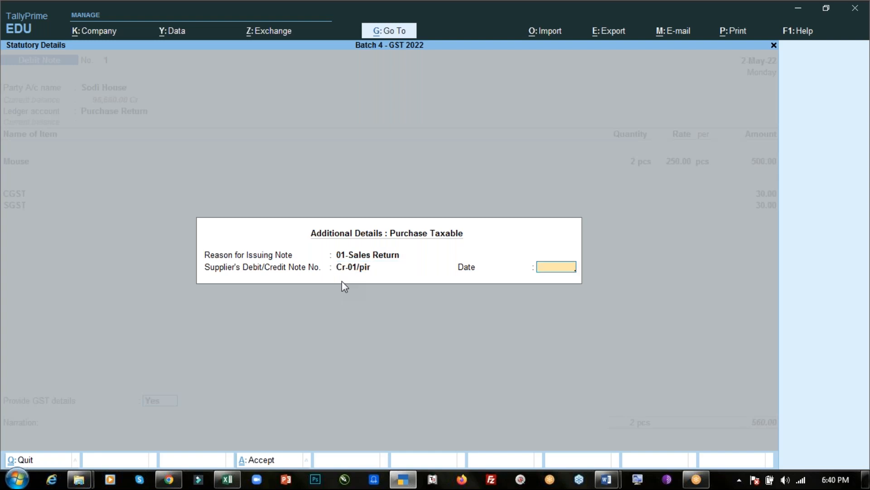
text(2.5)
key(Return)
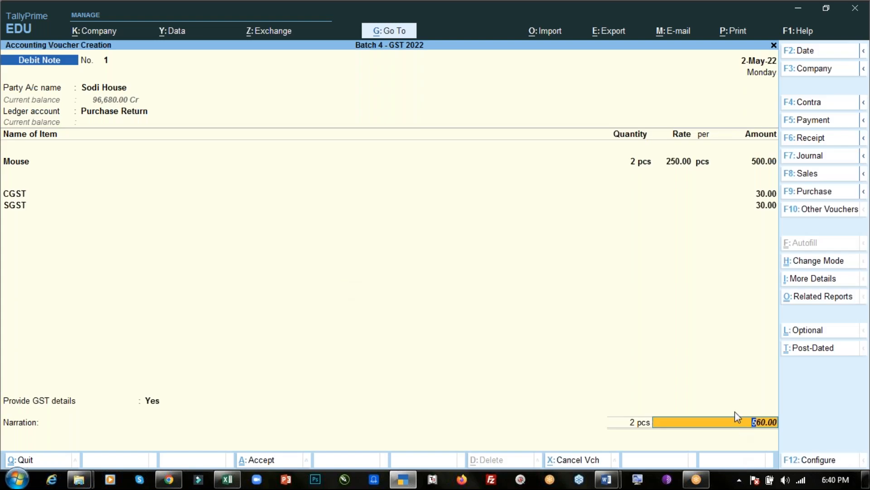
Step: Allocate the debit note amount as Agst Ref to Sodi House's pending bill SH-897/20-21
key(Return)
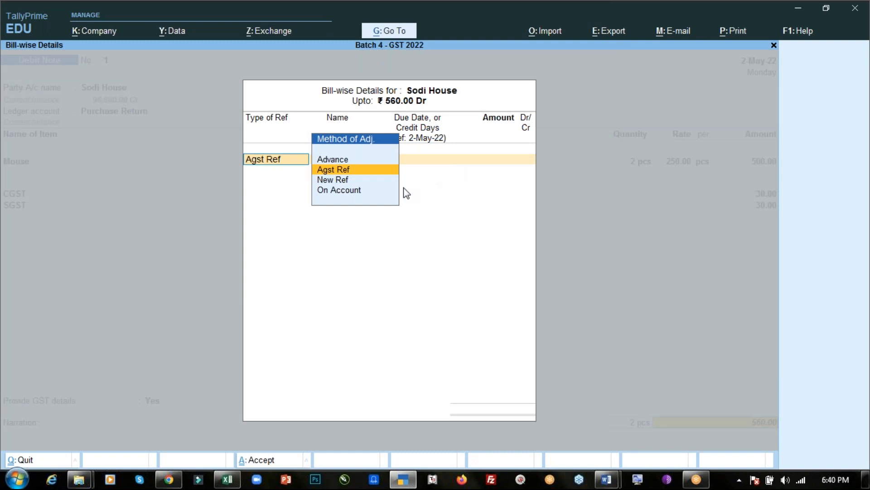
key(Return)
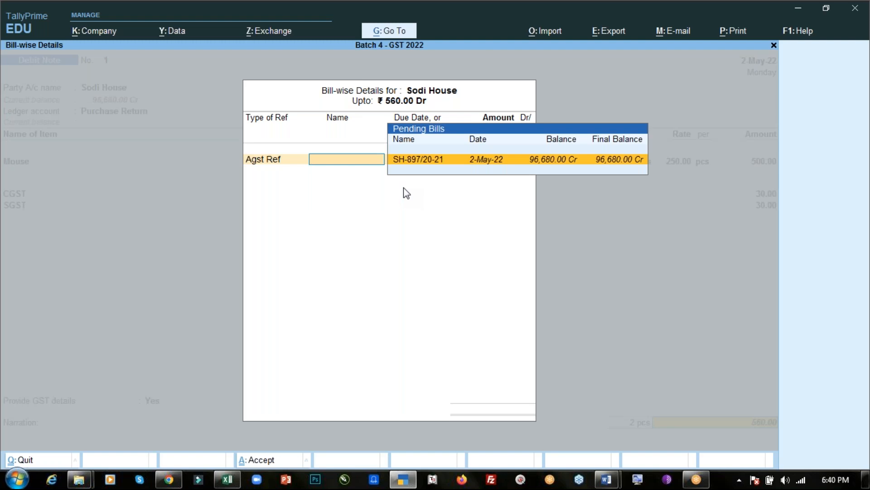
key(Return)
key(Return)
key(Return)
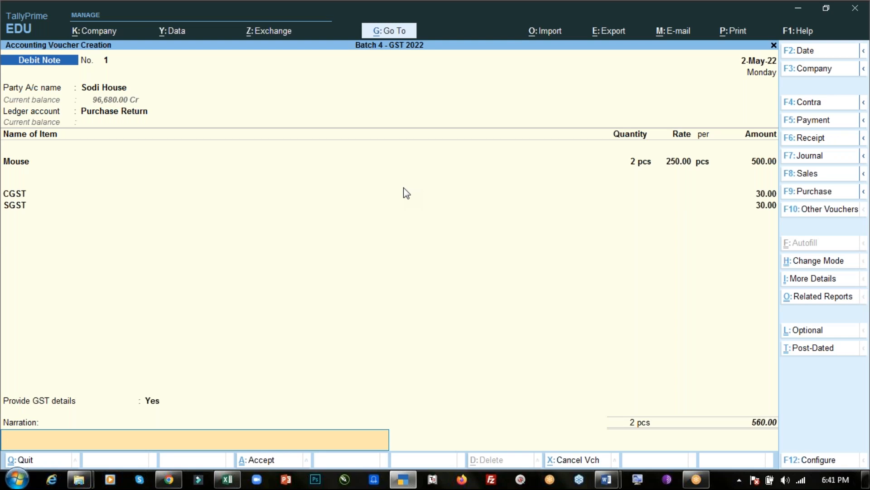
click(655, 18)
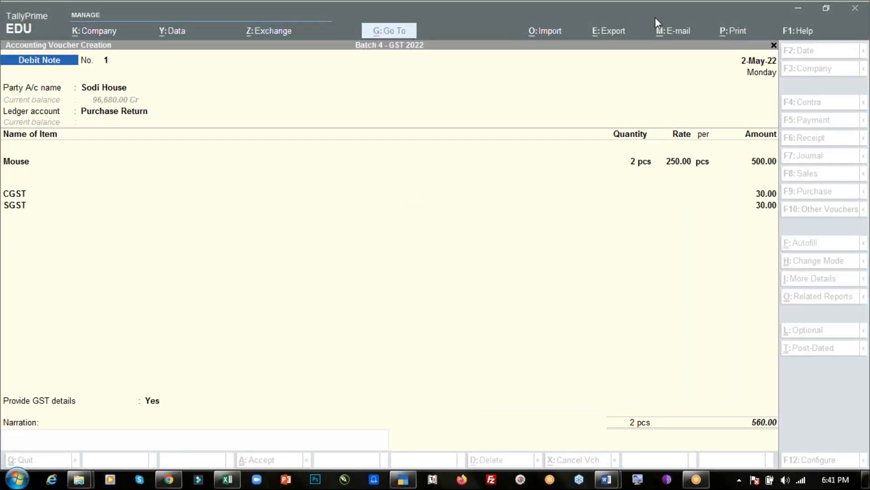
click(328, 443)
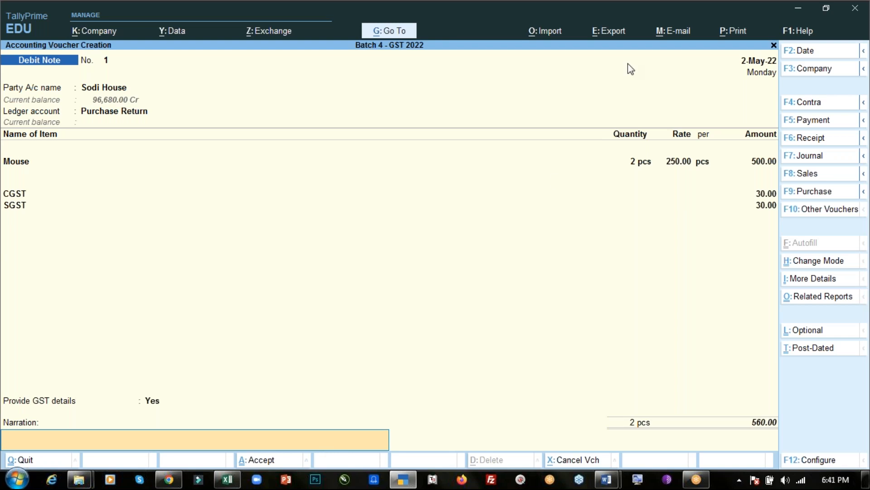
click(616, 21)
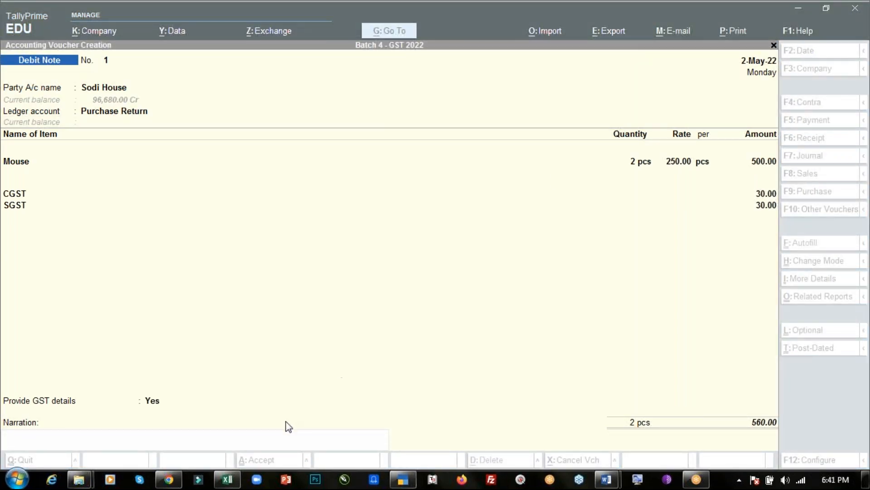
click(283, 434)
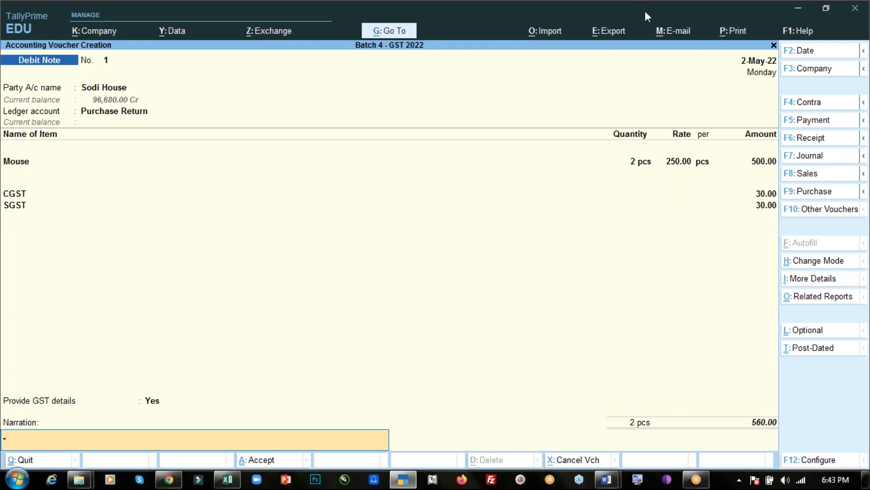
Step: Save the debit note with an empty narration and return to the Gateway of Tally
click(645, 11)
click(276, 443)
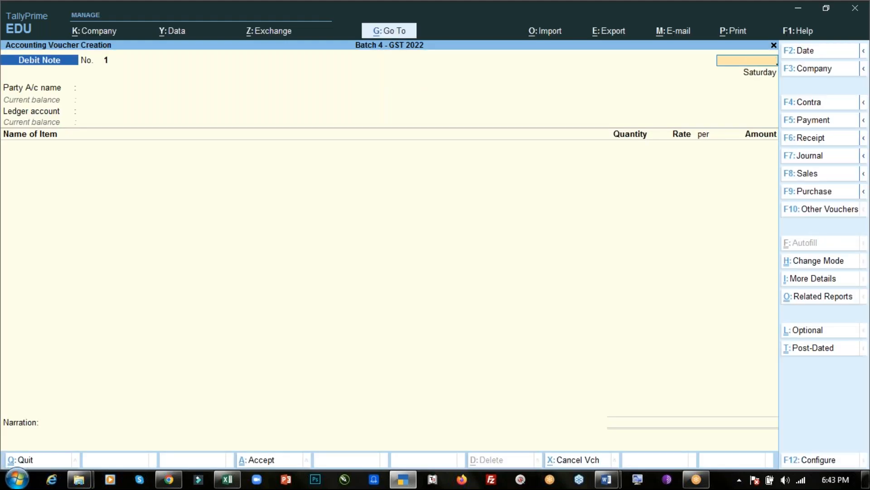
key(Escape)
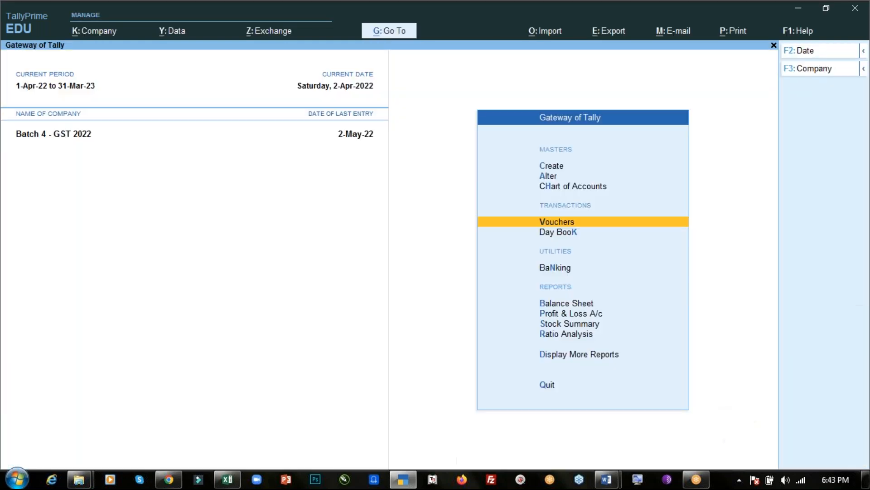
Step: Open the Profit & Loss A/c report from the Gateway of Tally in its detailed view
key(Down)
key(Down)
key(Down)
key(Down)
key(Down)
key(Down)
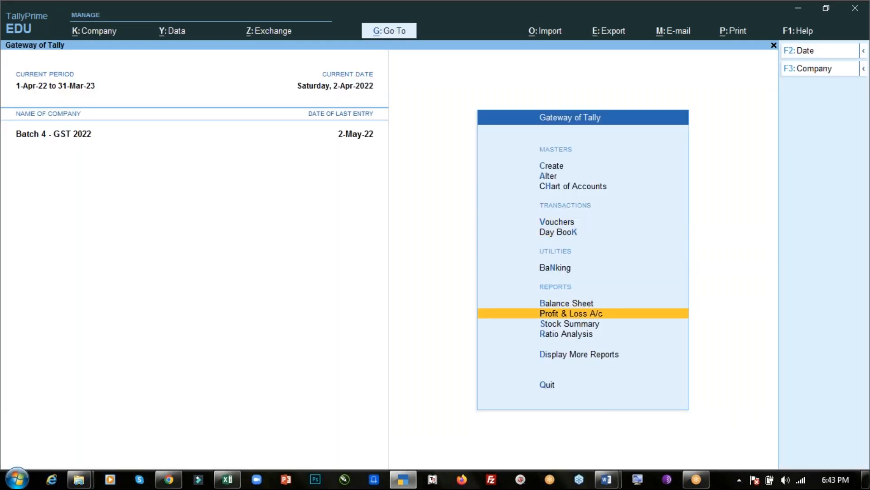
key(Up)
key(Up)
key(Up)
key(Return)
key(alt+F5)
Step: Examine the purchase, purchase return and stock lines in the Profit & Loss A/c, and close the report
key(Down)
key(Right)
key(Left)
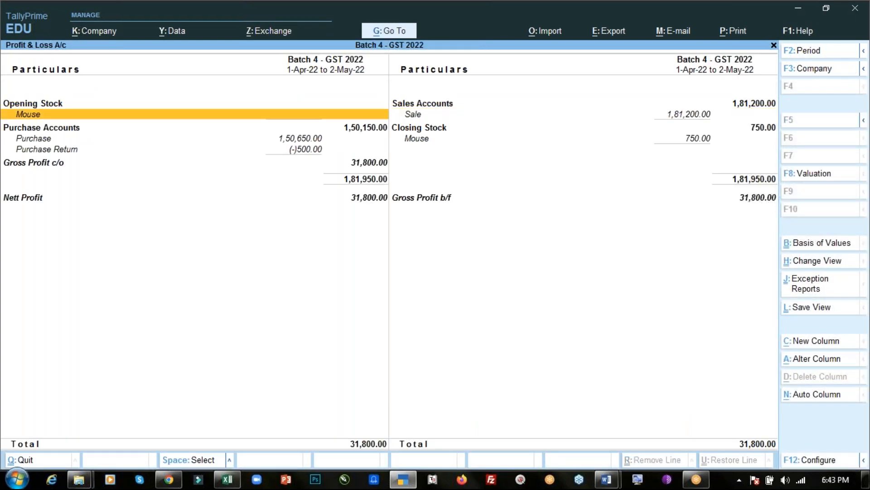
key(Down)
key(Down)
key(Down)
key(Escape)
Step: Open the GSTR-1 report from the GST reports under Display More Reports
key(Down)
key(Down)
key(Down)
key(Return)
key(Down)
key(Down)
key(Down)
key(Down)
key(Down)
key(Down)
key(Down)
key(Down)
key(Down)
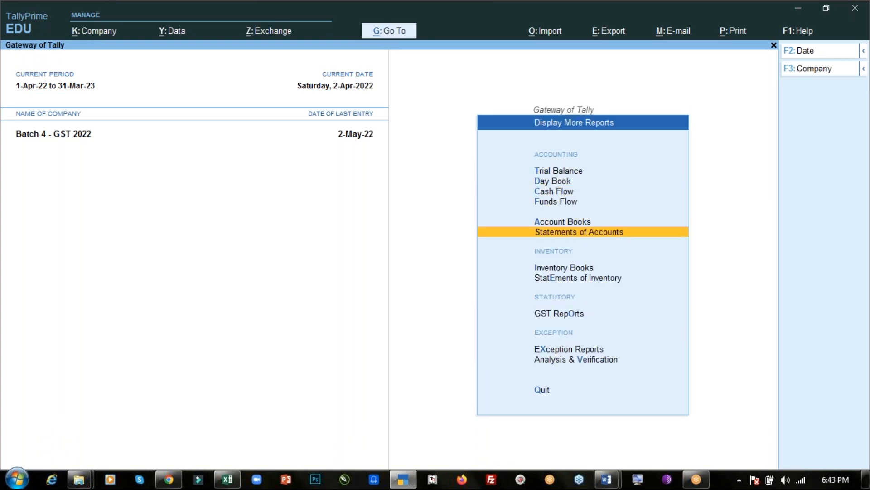
key(Up)
key(Return)
key(Down)
key(Up)
key(Return)
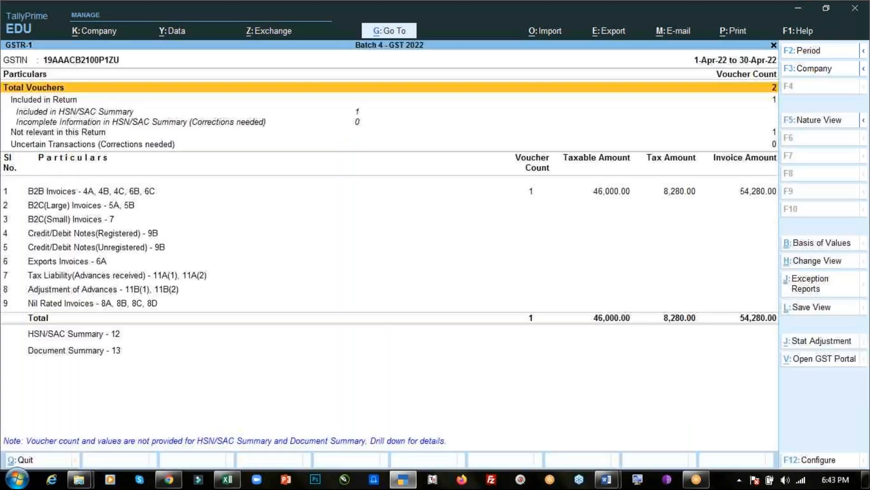
key(F2)
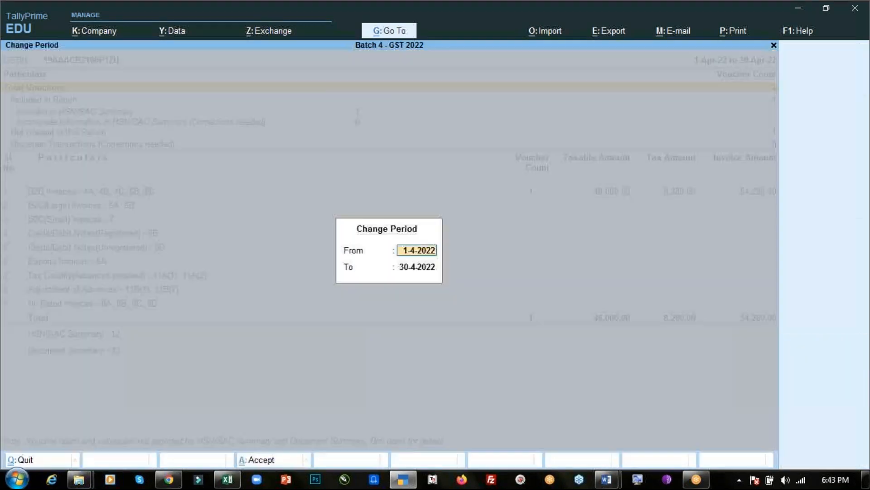
key(BackSpace)
key(Escape)
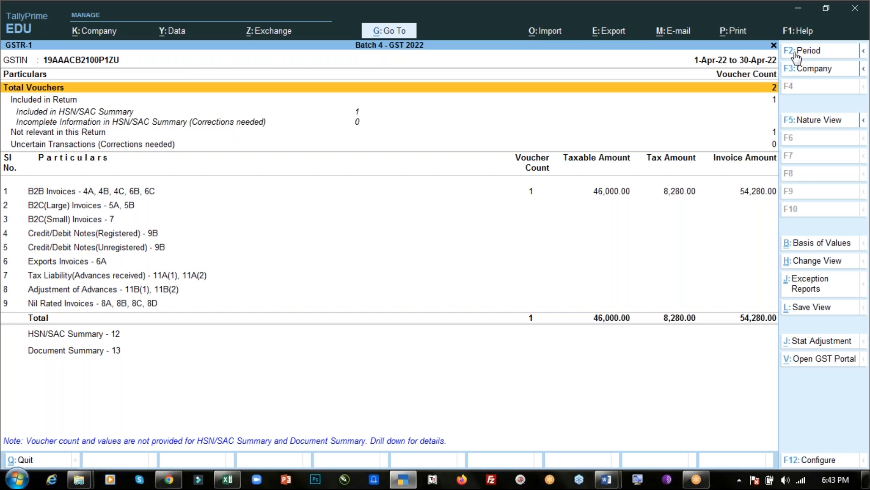
Step: Change the GSTR-1 report period to end on 31-5-2022, keeping 1-4-2022 as the start
click(811, 54)
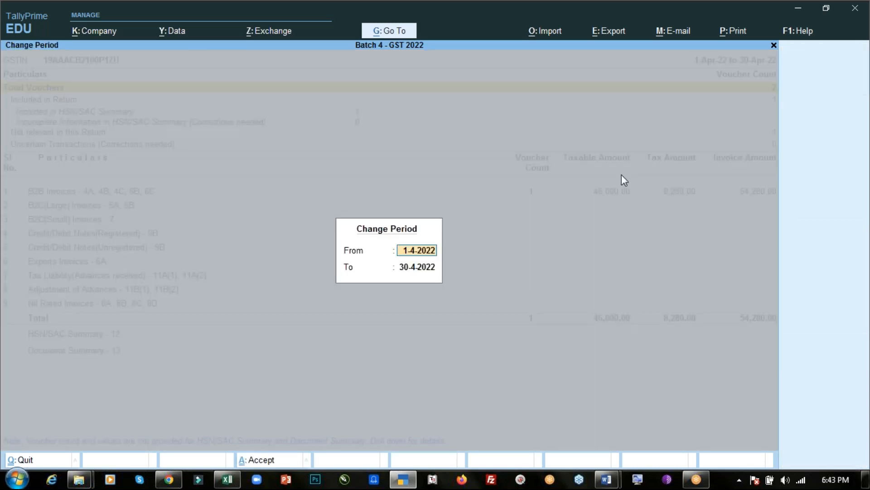
key(Return)
text(31.5)
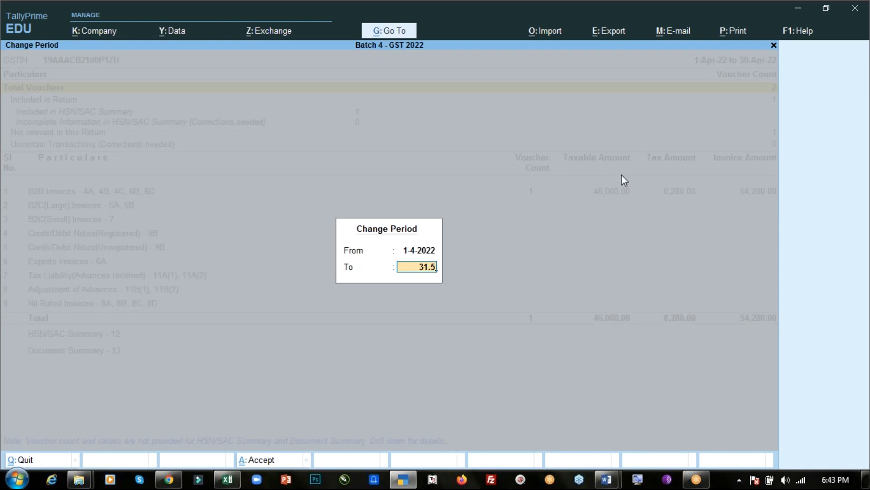
key(Return)
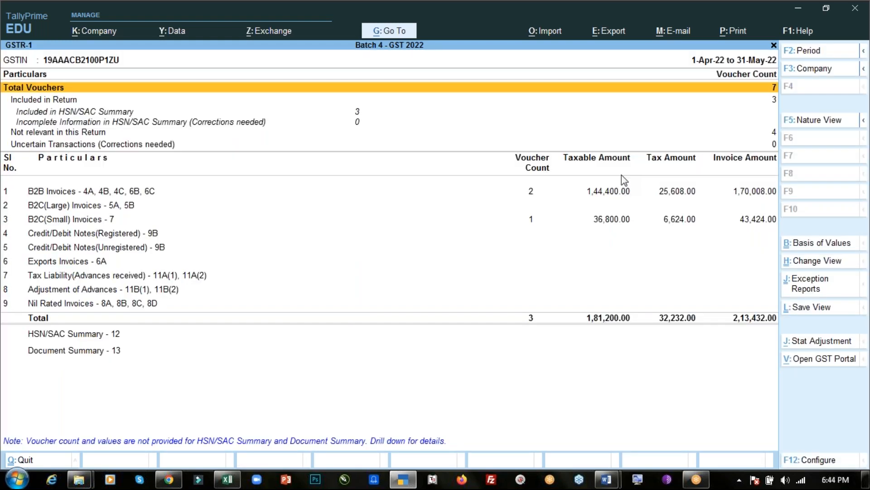
Step: Examine Mehta Corp's vouchers under B2B Invoices in GSTR-1, including the 2-May-22 invoice, and return to the summary
key(Down)
key(Down)
key(Down)
key(Down)
key(Down)
key(Down)
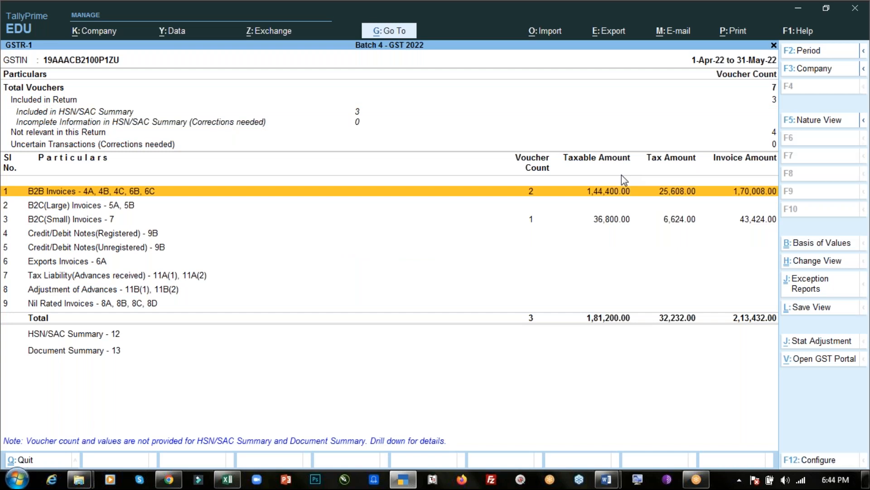
key(Up)
key(Return)
key(Return)
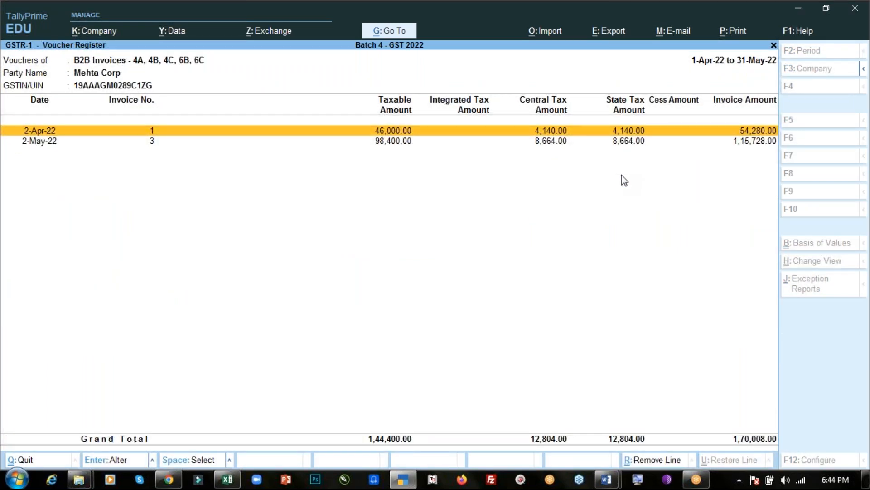
key(Down)
key(Return)
key(Escape)
key(y)
key(Up)
key(Down)
key(Escape)
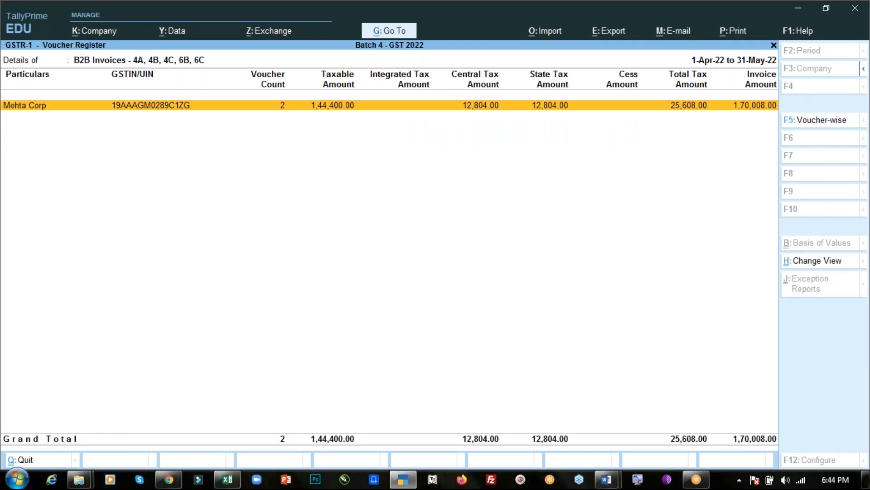
key(Escape)
Step: Examine the Jharkhand sale under B2C(Small) Invoices - 7 in GSTR-1, and return to the summary
key(Down)
key(Down)
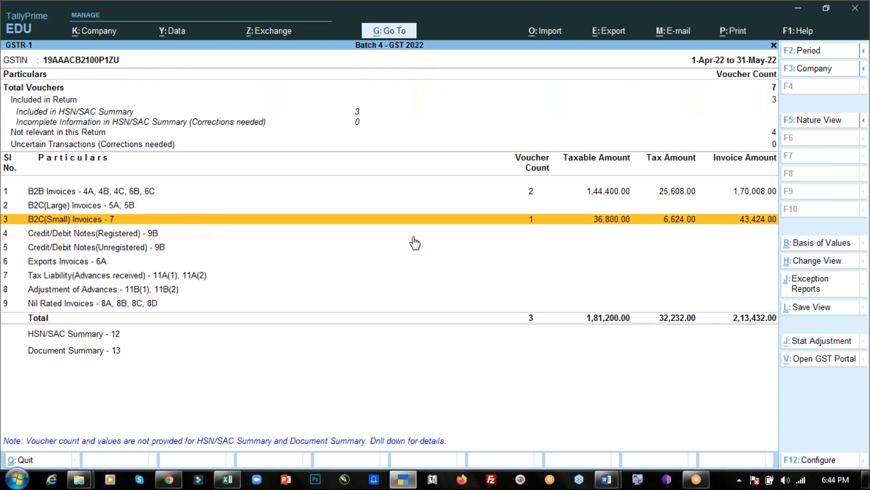
key(Return)
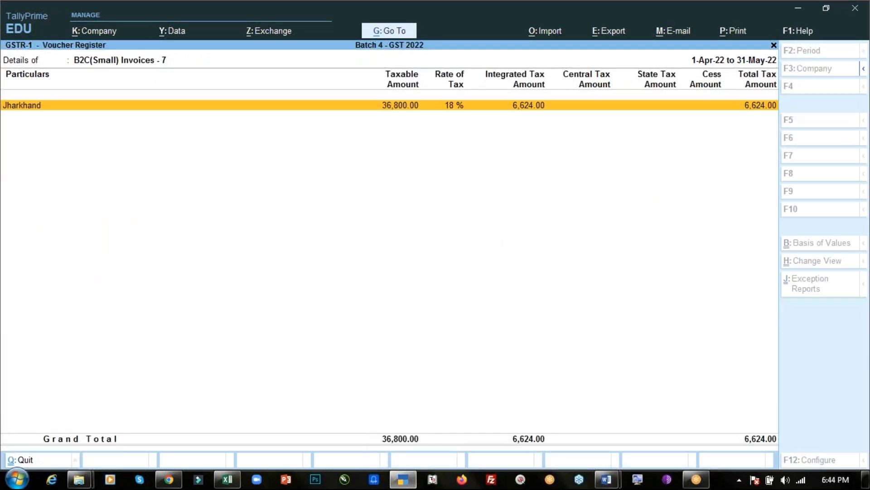
key(Return)
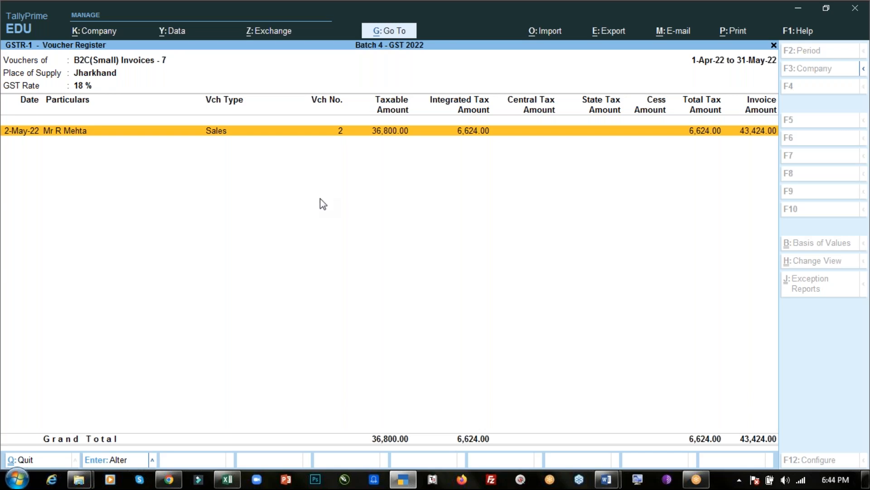
key(Escape)
key(Escape)
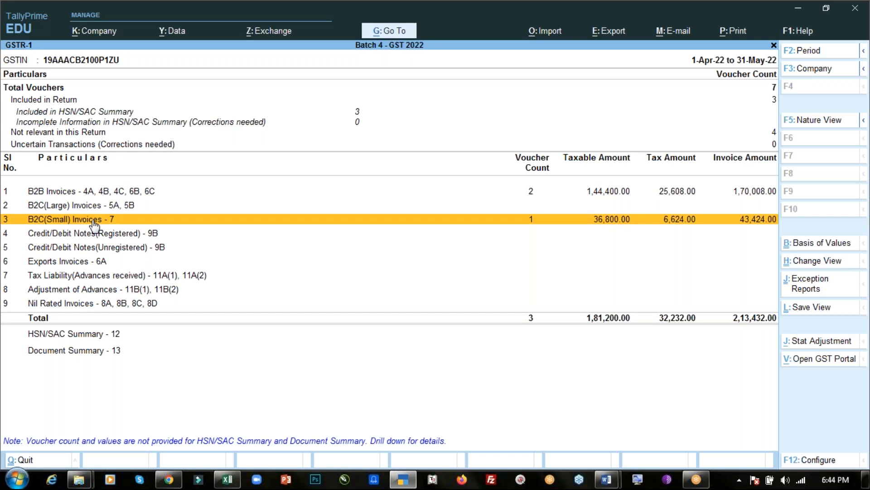
key(Up)
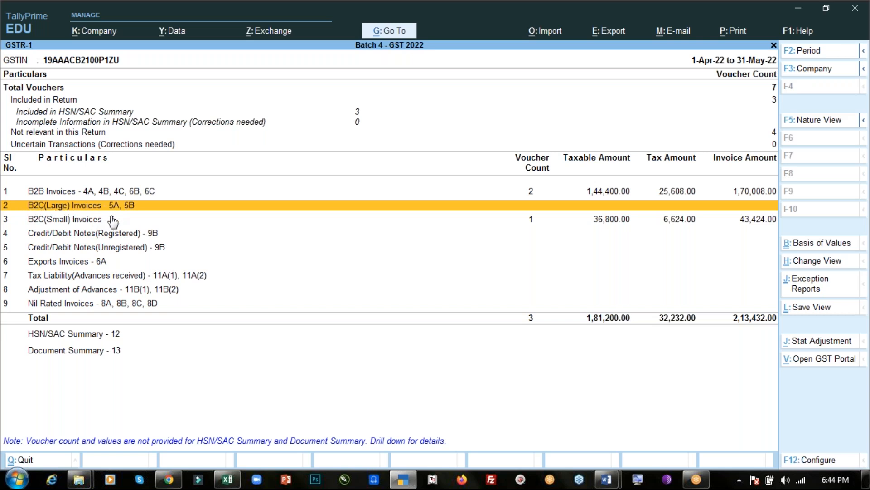
Step: Open the GSTR-2 report and set its period from 1-4-2022 to 31-5-2022
key(Escape)
key(Down)
key(Return)
key(F2)
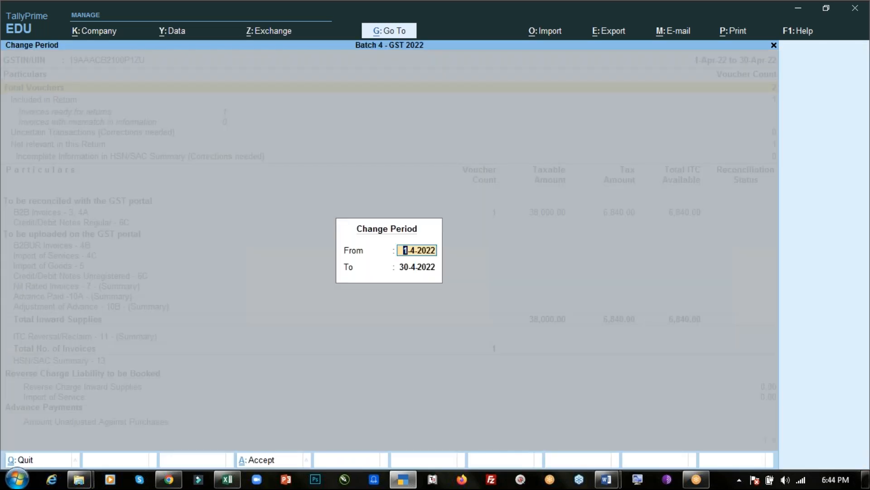
key(Return)
key(BackSpace)
text(1)
key(BackSpace)
text(31.5)
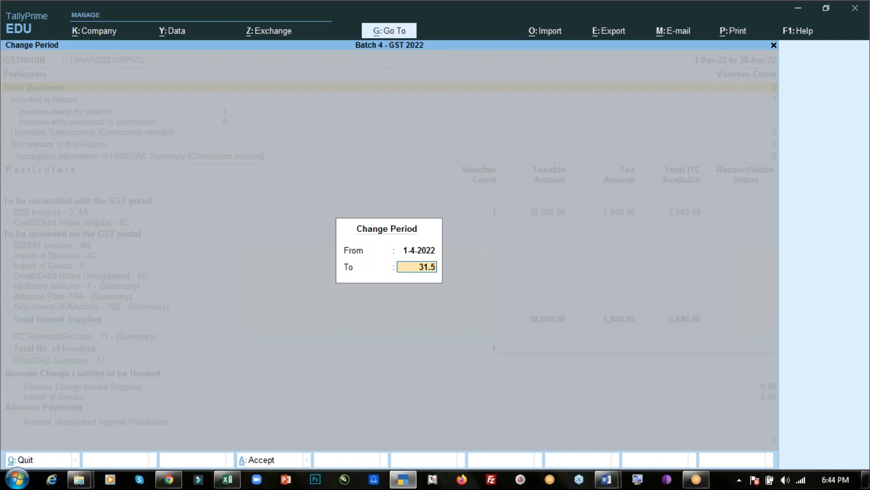
key(Return)
Step: Examine the suppliers under B2B Invoices - 3, 4A in GSTR-2: Sodi House, Sony India and Tech Media
key(Down)
key(Down)
key(Down)
key(Down)
key(Down)
key(Down)
key(Down)
key(Down)
key(Up)
key(Return)
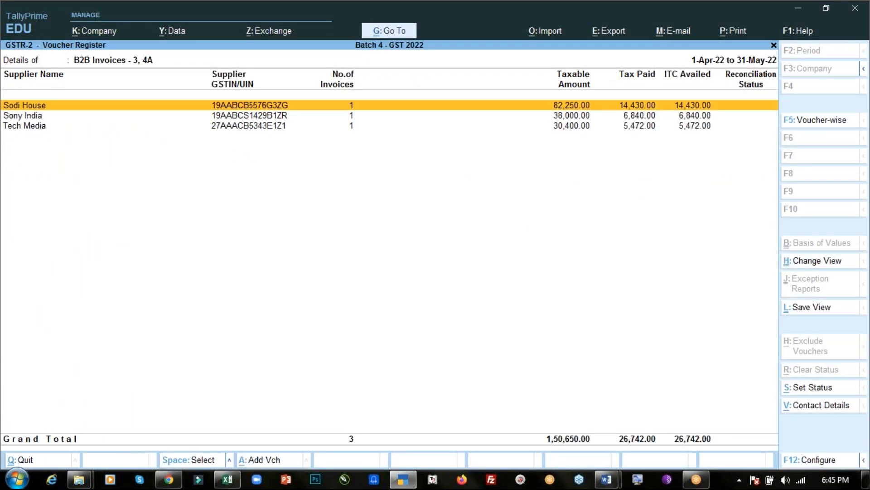
key(Down)
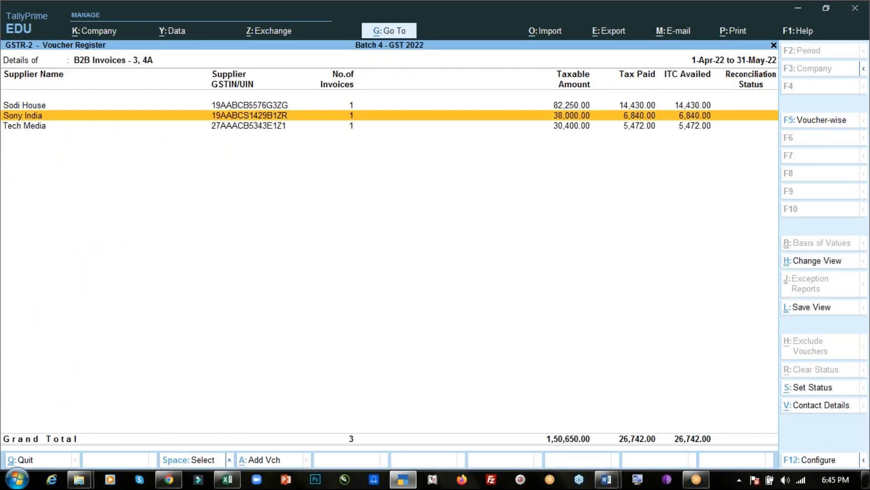
key(Down)
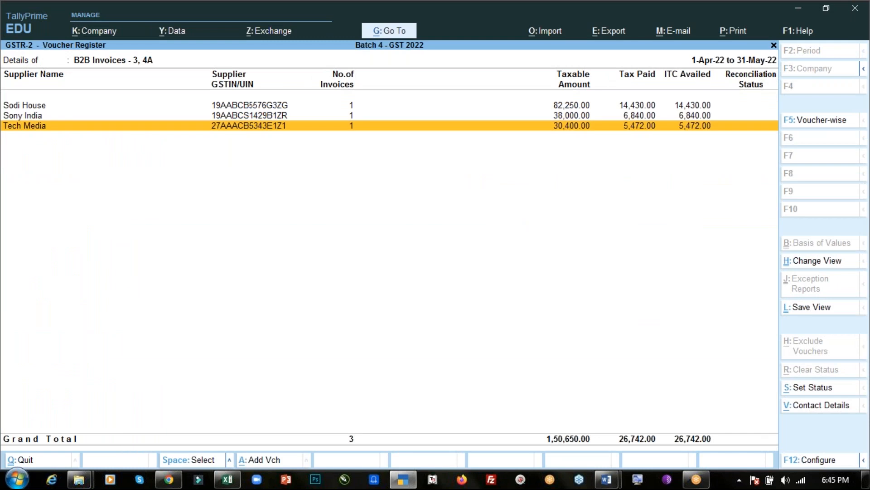
key(Escape)
Step: Examine Sodi House's debit note for invoice SH-897/20-21 under Credit/Debit Notes Regular - 6C in GSTR-2
key(Down)
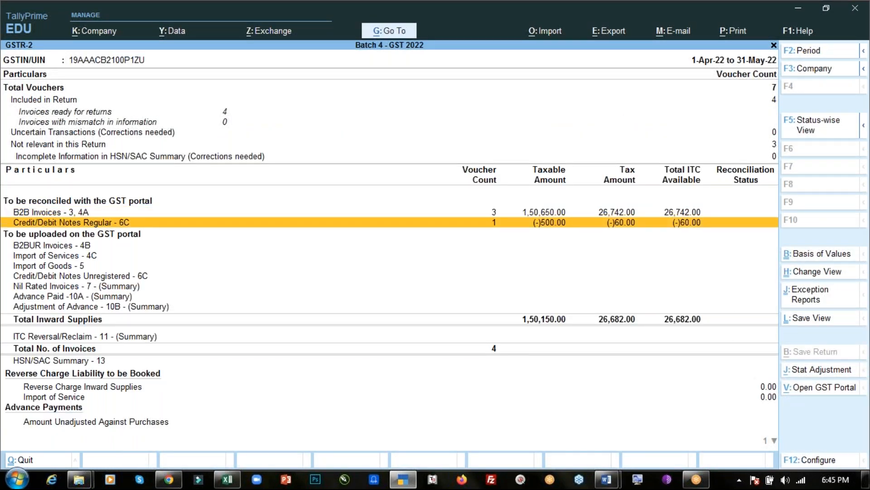
key(Return)
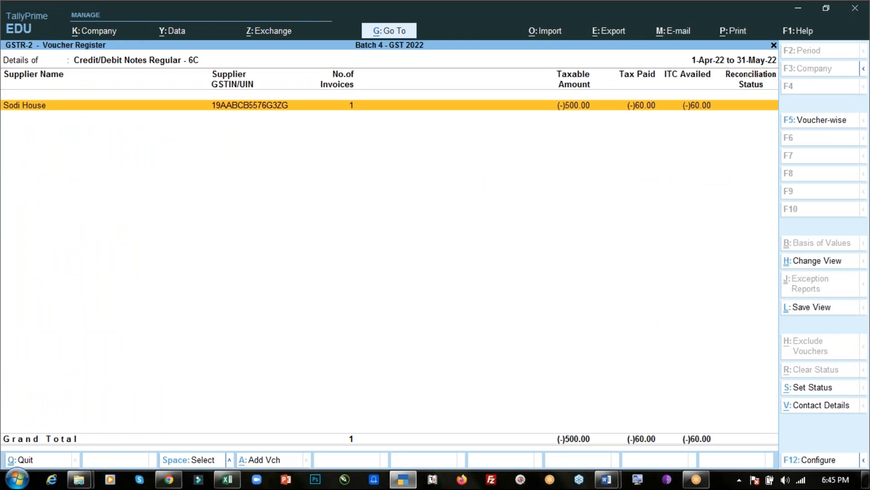
key(Return)
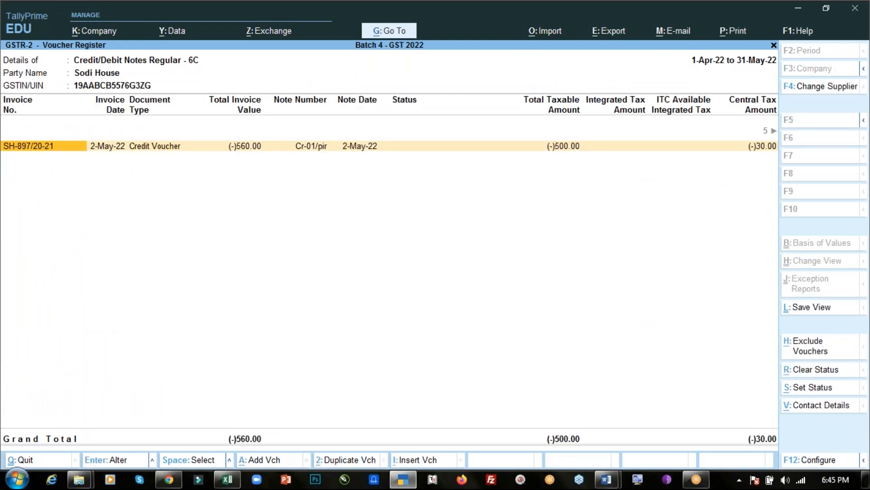
key(Escape)
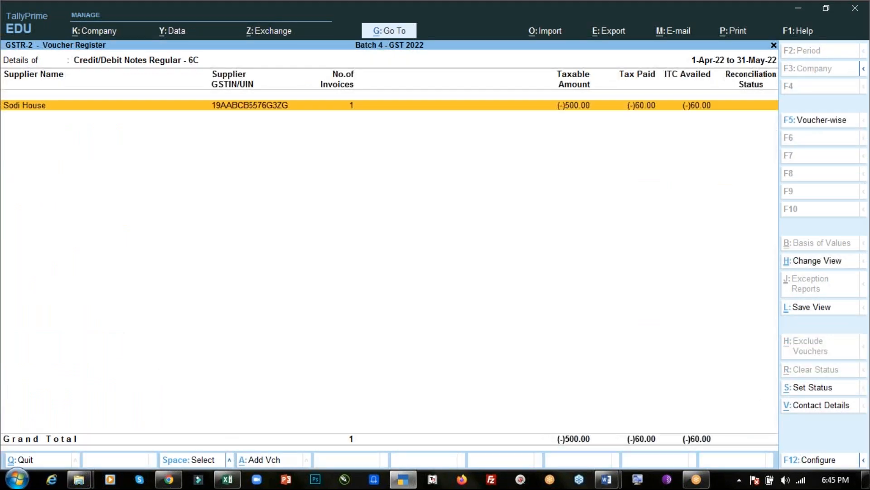
key(Escape)
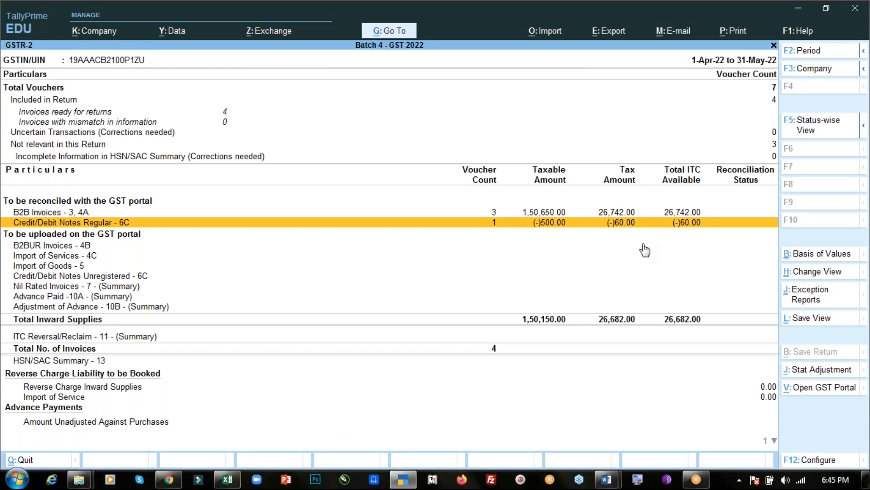
Step: Reopen the GSTR-1 report for the period 1-Apr-22 to 2-May-22
key(Escape)
key(Up)
key(Return)
key(alt+F2)
key(Return)
key(Return)
Step: Check the B2B and B2C invoice lines in GSTR-1, and return to the Display More Reports list
key(Down)
key(Down)
key(Down)
key(Down)
key(Down)
key(Down)
key(Down)
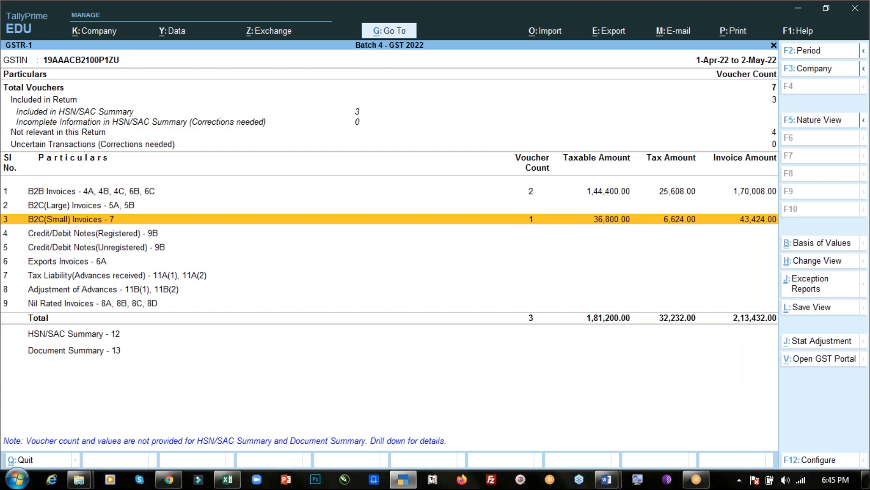
key(Escape)
key(Escape)
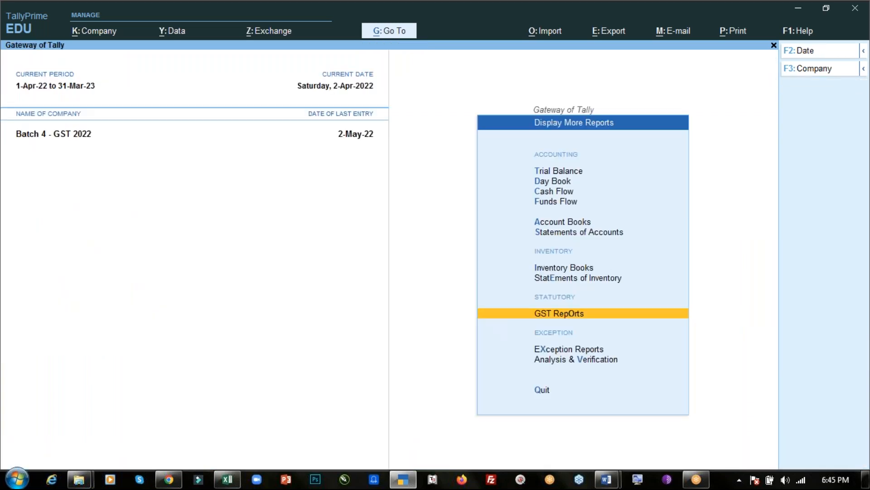
Step: Switch to the Day - 13.pdf notes in Chrome and review exercise 5 about the mouse return to Sodi House
key(alt+Tab)
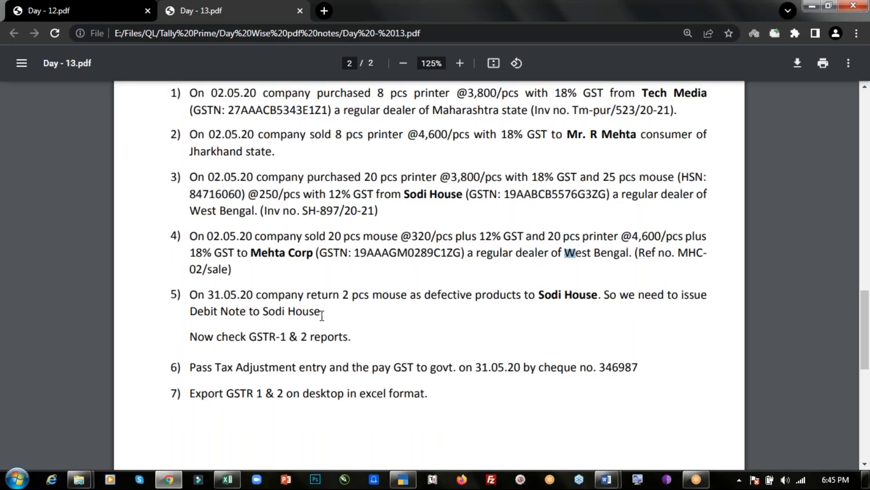
drag(324, 313, 206, 267)
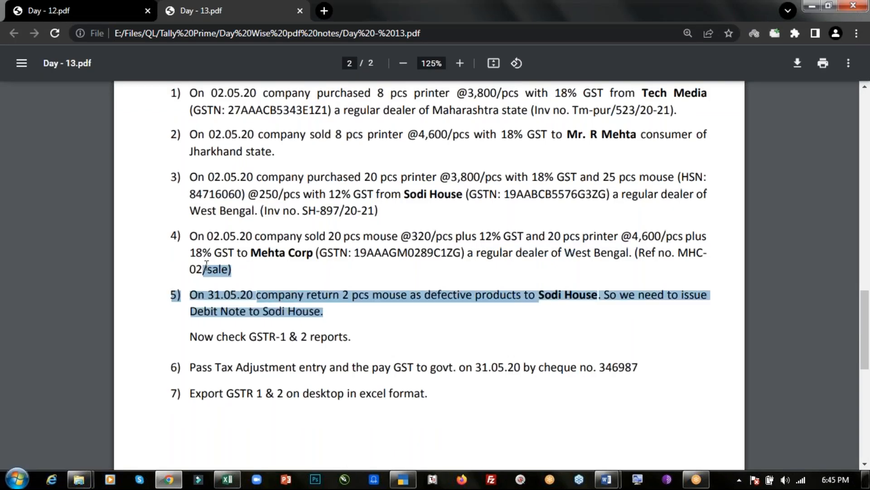
click(256, 268)
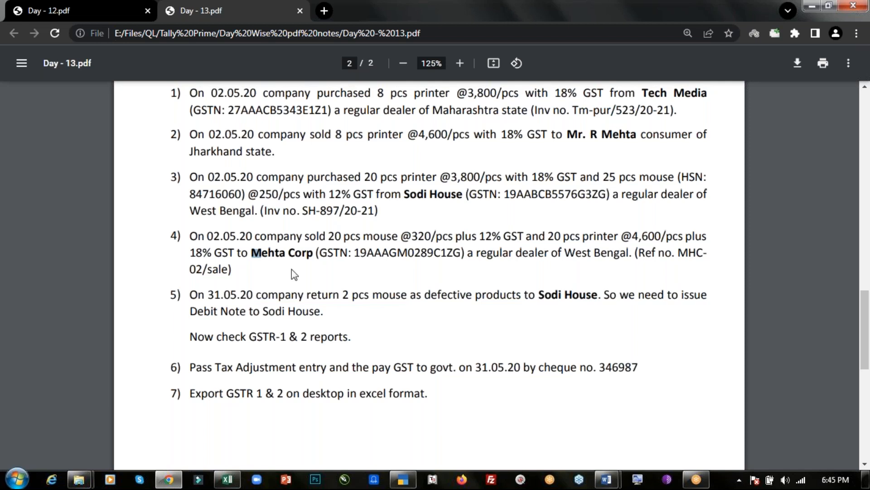
Step: Review the Day-13 topics on the first page, from interstate purchase and sale to different tax rates and debit notes
key(Home)
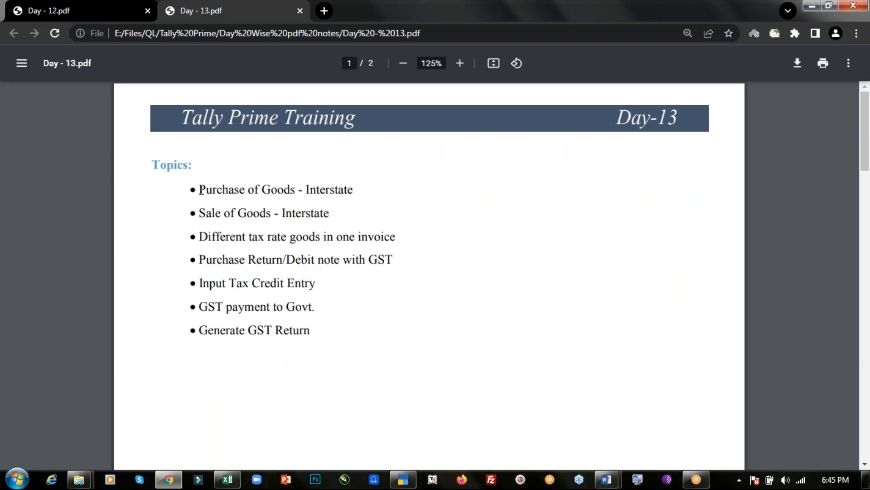
drag(200, 188, 329, 209)
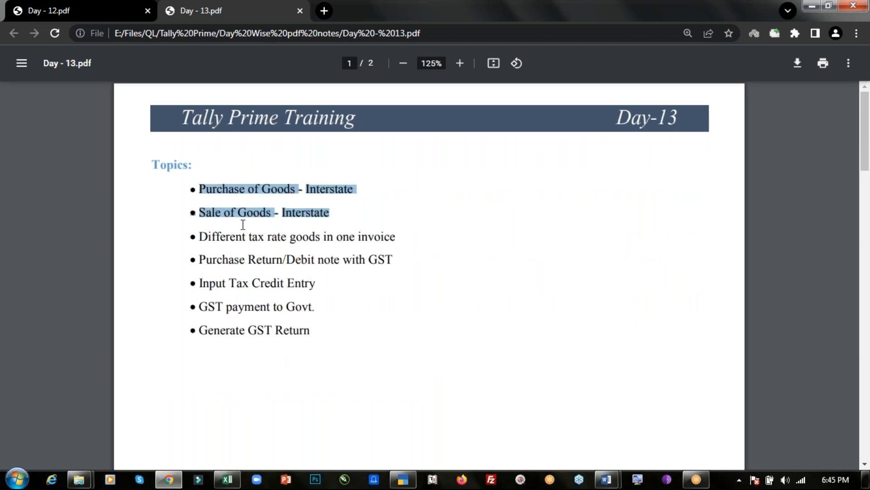
drag(201, 233, 382, 235)
drag(204, 258, 198, 187)
click(400, 261)
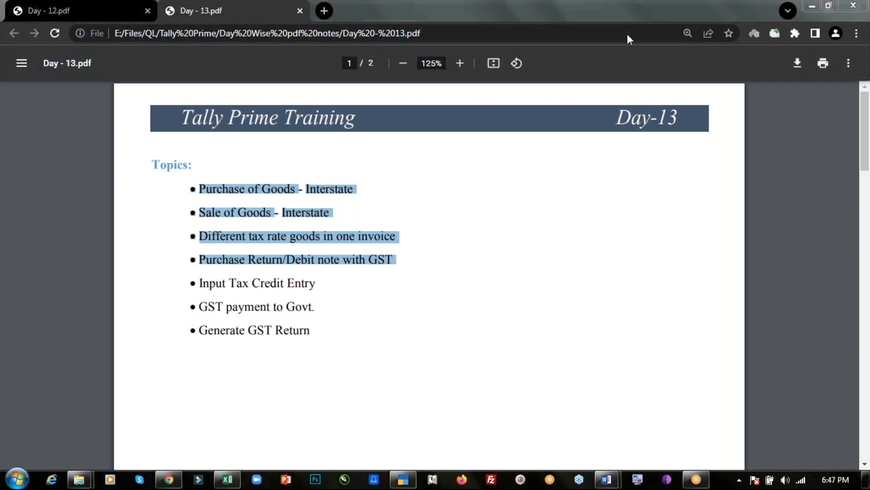
click(432, 226)
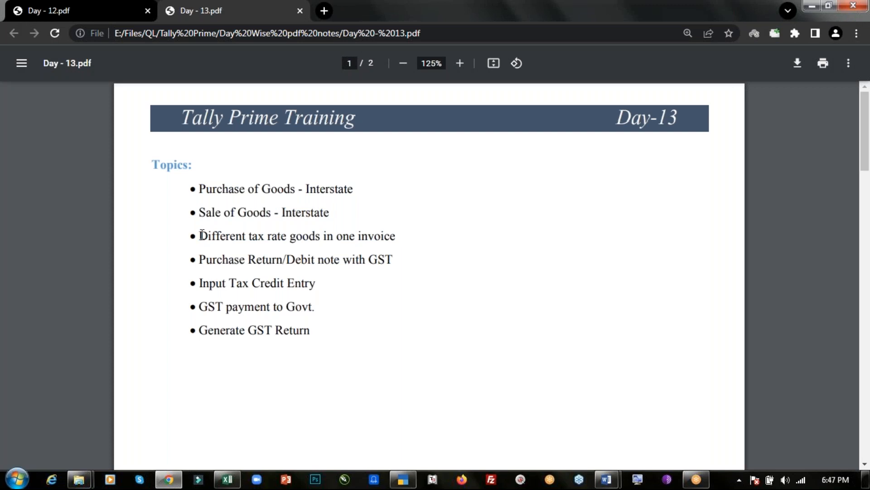
drag(201, 236, 352, 234)
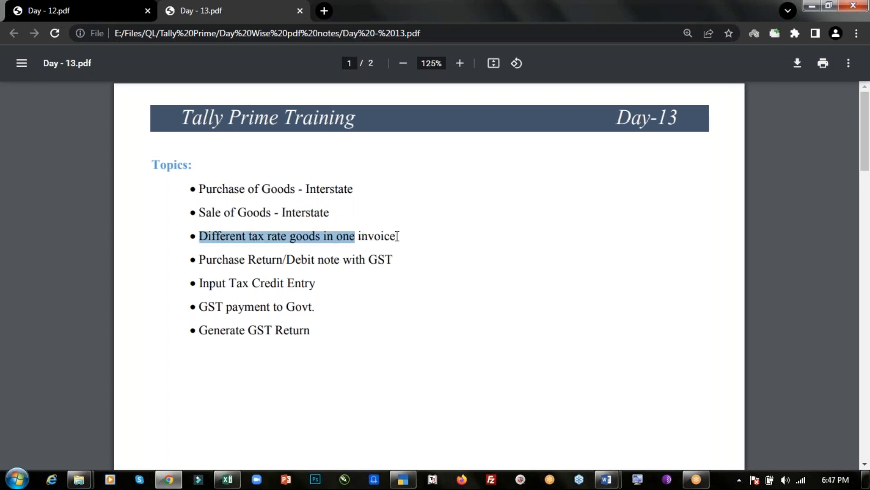
Step: Review the topic on different tax rate goods in one invoice and exercise 3 about the printer and mouse purchase from Sodi House
drag(406, 236, 250, 236)
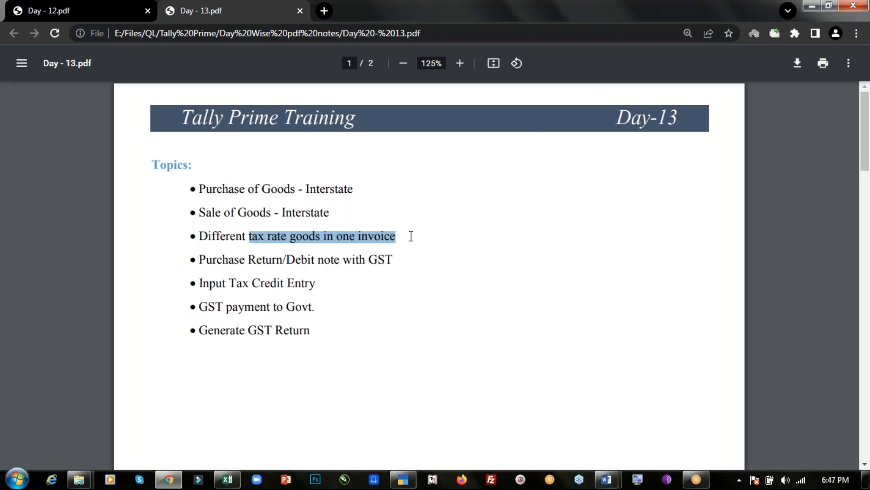
scroll(411, 235, down, 12)
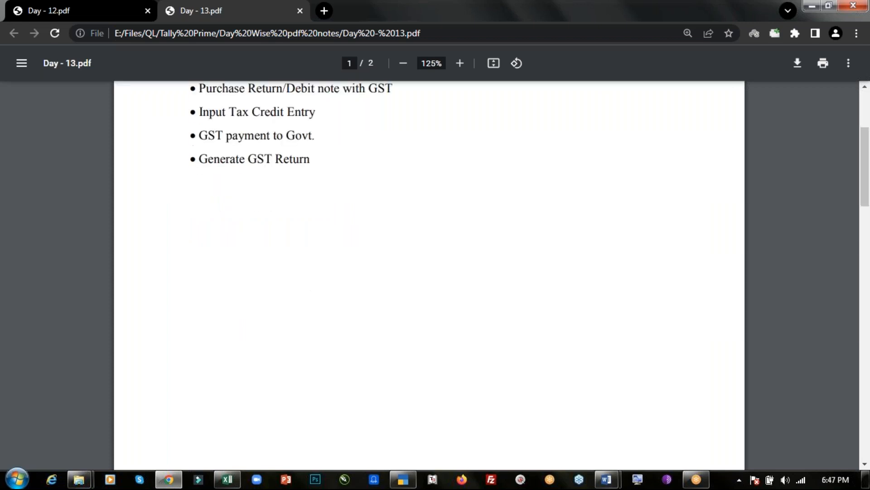
scroll(411, 236, down, 8)
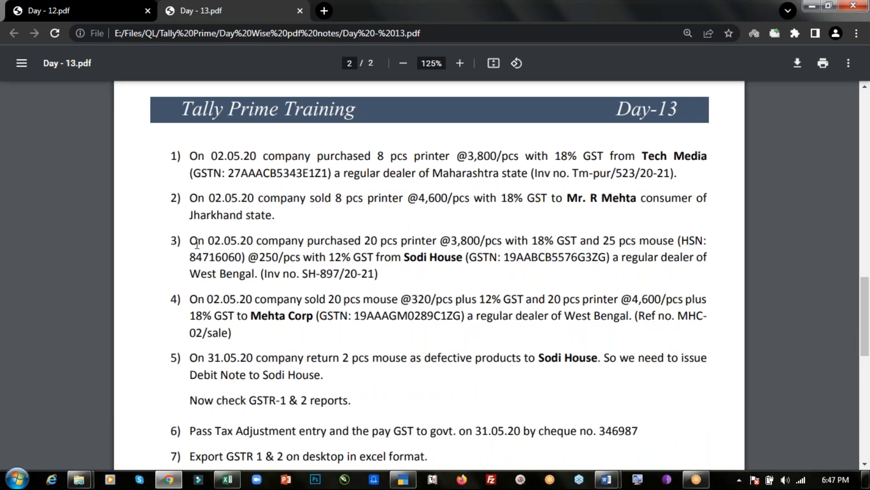
drag(190, 240, 393, 269)
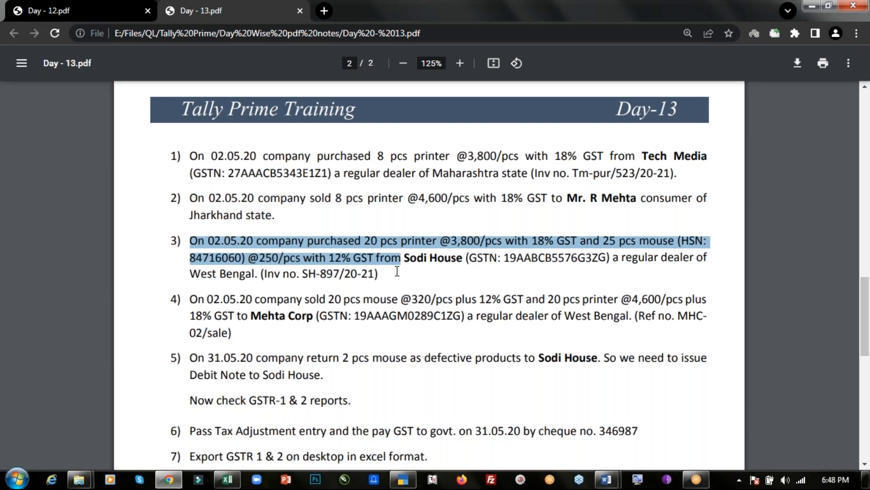
Step: Switch to TallyPrime and go back from Display More Reports to the master alteration entry in Gateway of Tally
key(alt+Tab)
key(Up)
key(Up)
key(Up)
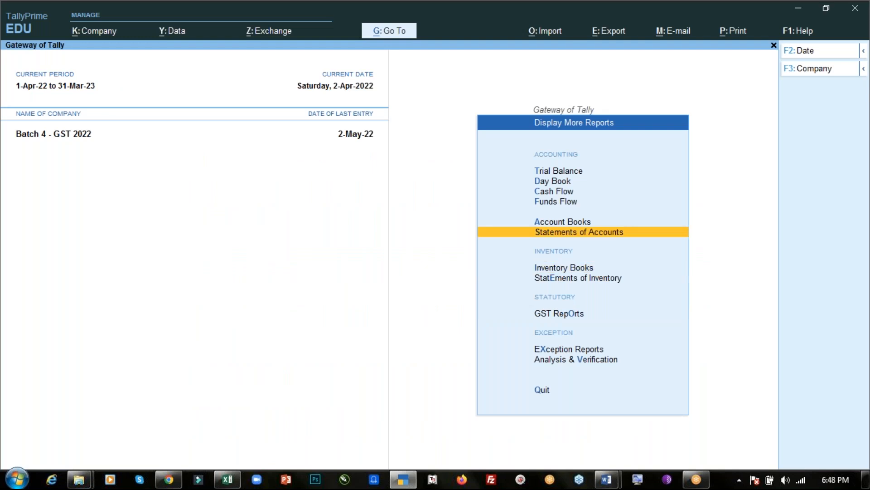
key(Escape)
key(Up)
key(Up)
key(Up)
key(Up)
key(Up)
key(Up)
key(Up)
key(Up)
key(Up)
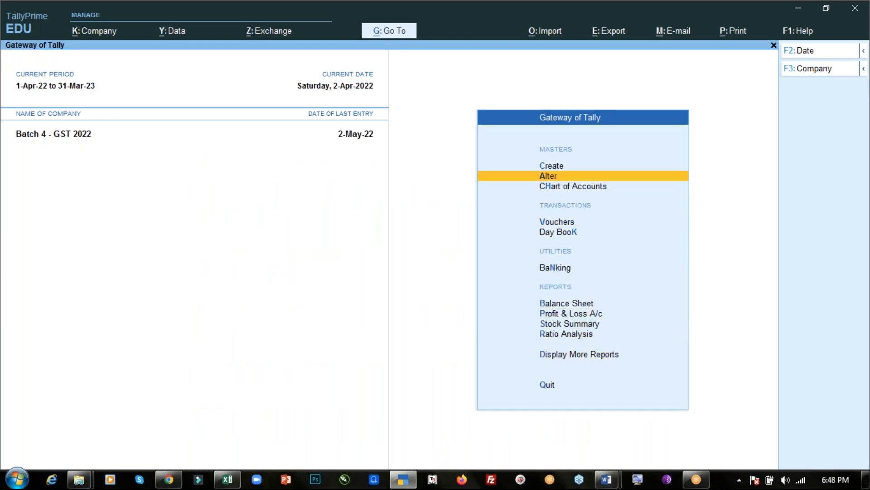
Step: Open the list of stock items for alteration
key(Return)
key(Down)
key(Down)
key(Down)
key(Down)
key(Down)
key(Return)
key(Escape)
key(Down)
key(Return)
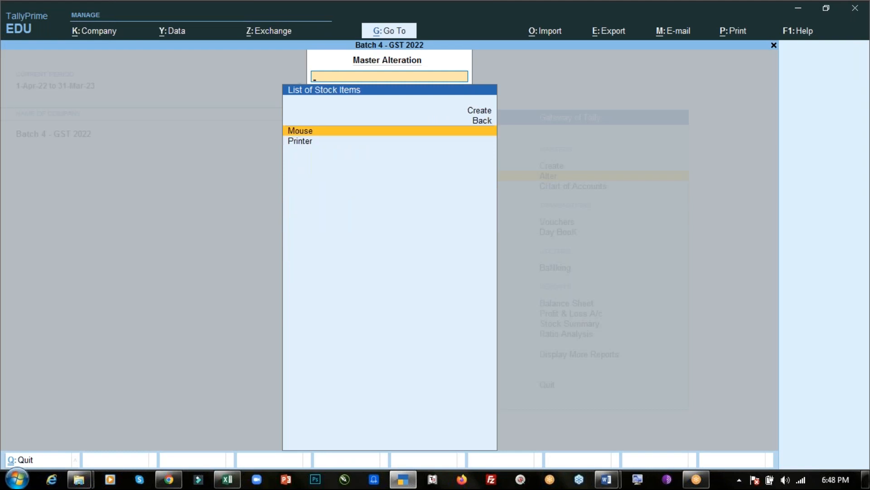
Step: Check the HSN code and tax rates in the Mouse stock item's GST details, and accept the item
key(Return)
click(422, 170)
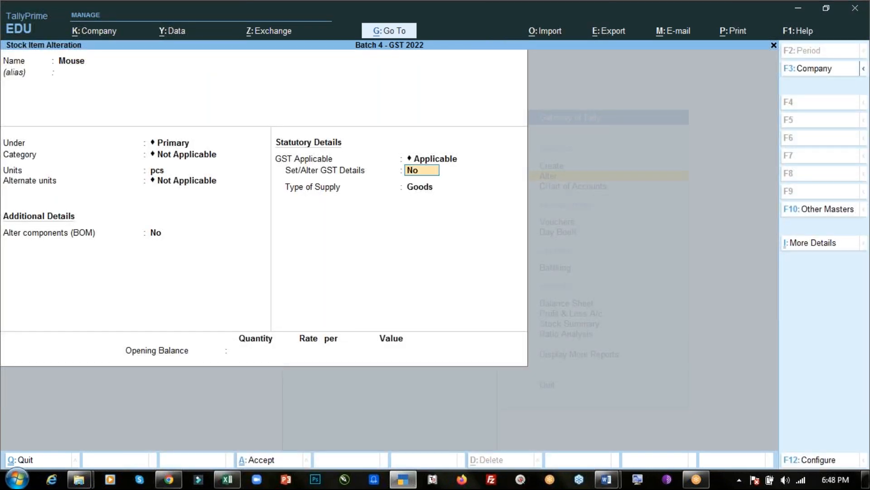
key(y)
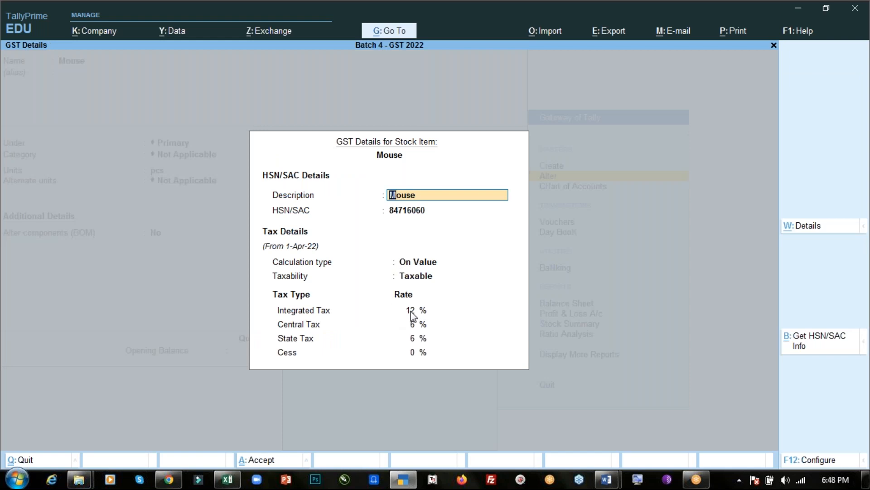
key(BackSpace)
key(ctrl+a)
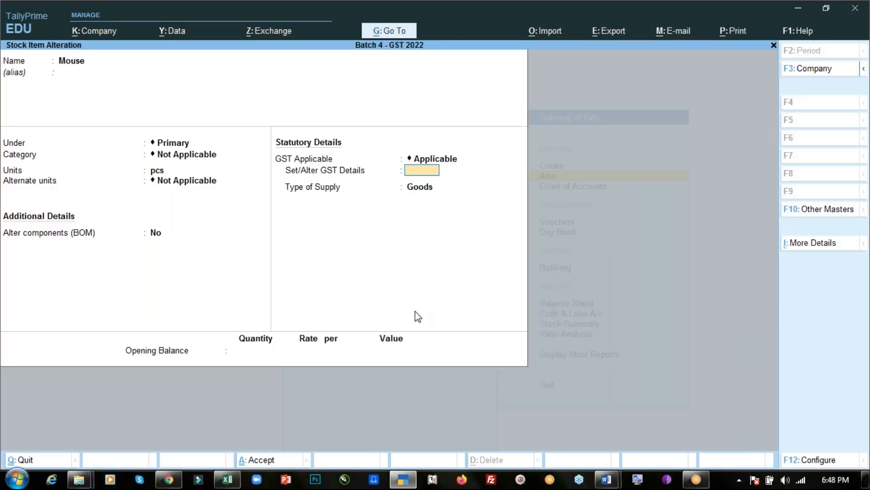
key(ctrl+a)
Step: Check the HSN code and tax rates in the Printer stock item's GST details, and quit the alteration without saving
key(Return)
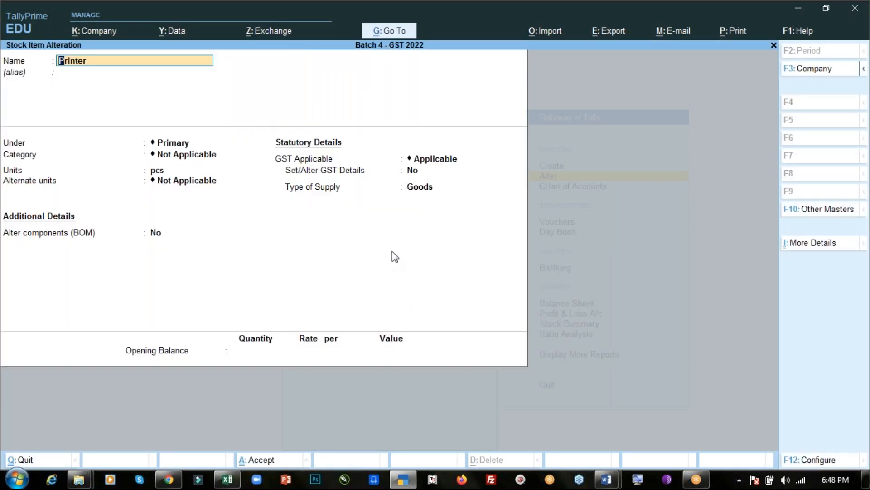
text(y)
key(Return)
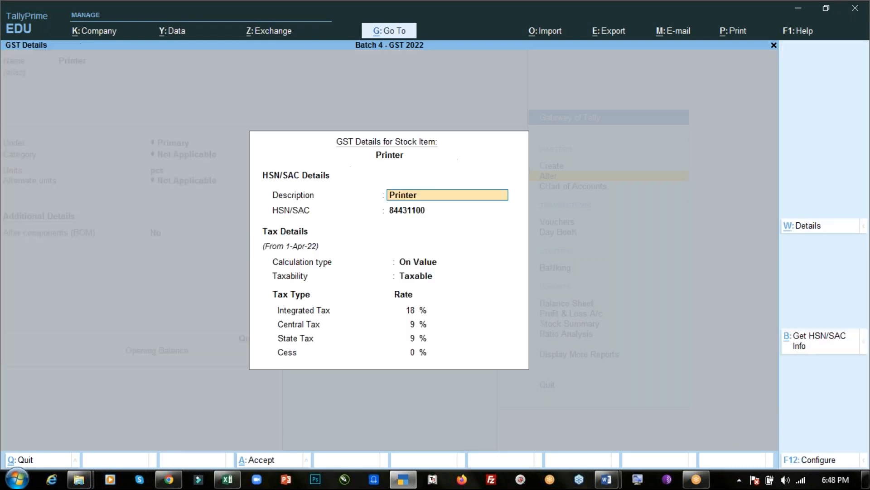
key(space)
key(Escape)
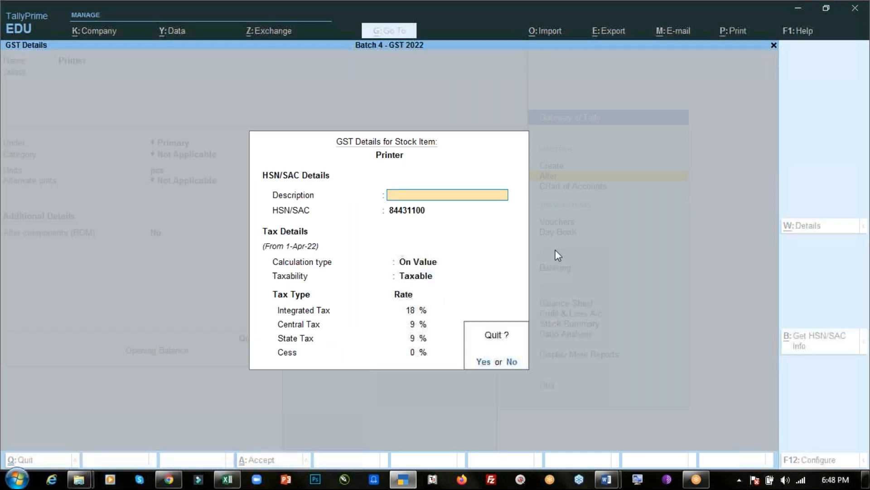
key(y)
key(Escape)
key(y)
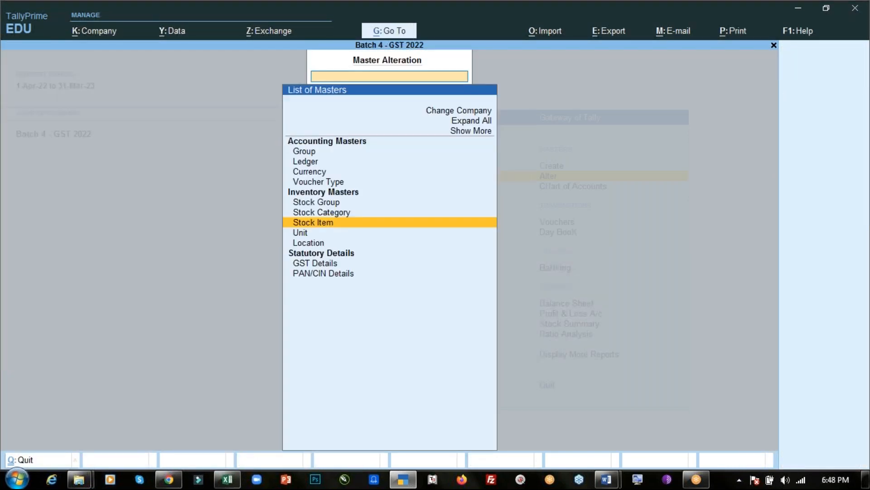
key(Escape)
Step: Open the Day Book for the period 1-Apr-22 to 2-May-22
key(Down)
key(k)
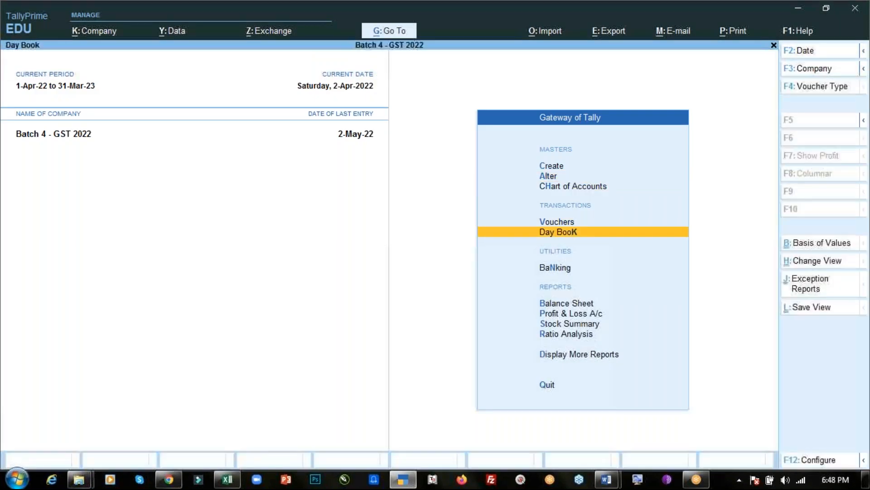
key(alt+F2)
key(space)
key(Return)
key(space)
key(Return)
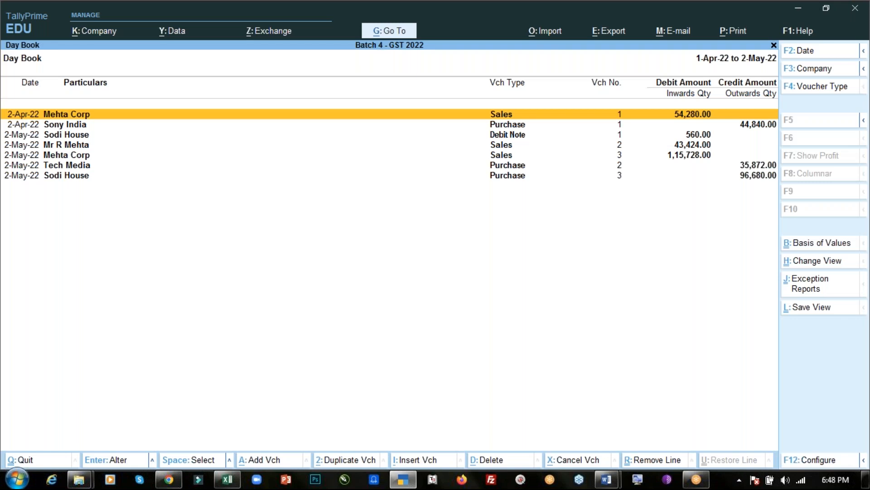
Step: Open the Sodi House purchase voucher of 2-May-22 from the Day Book
key(Down)
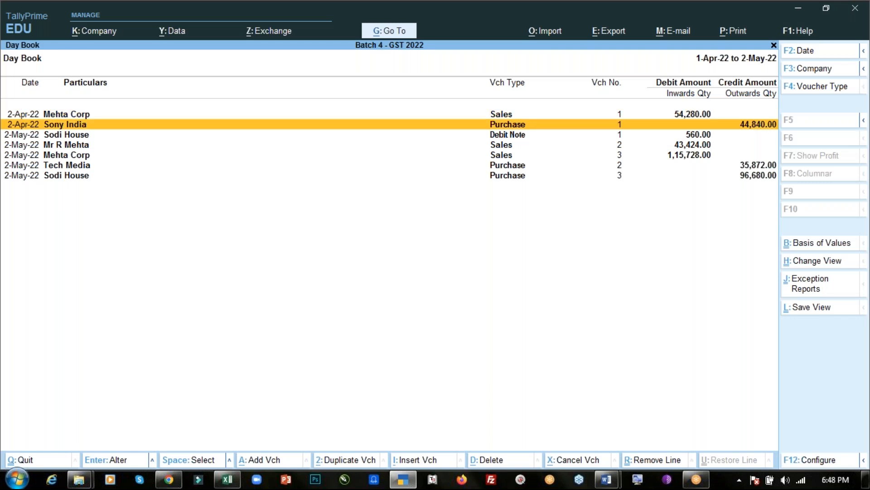
key(Down)
key(Down)
key(Down)
key(Down)
key(Down)
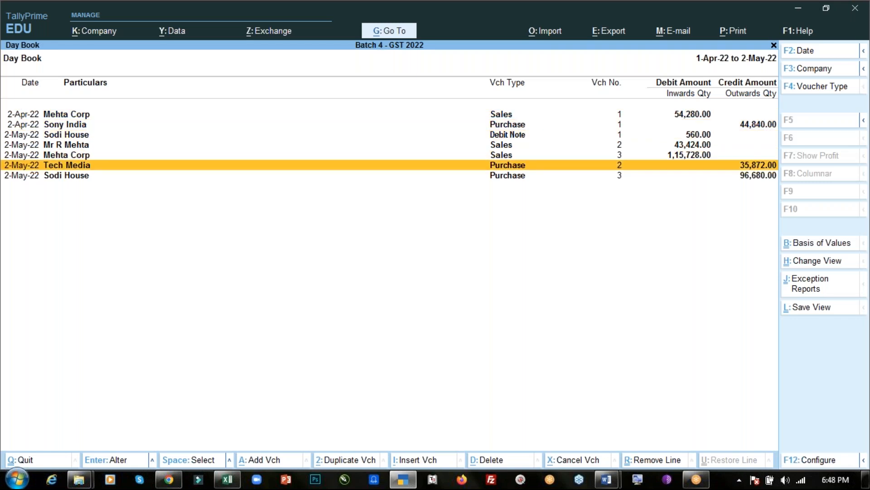
key(Return)
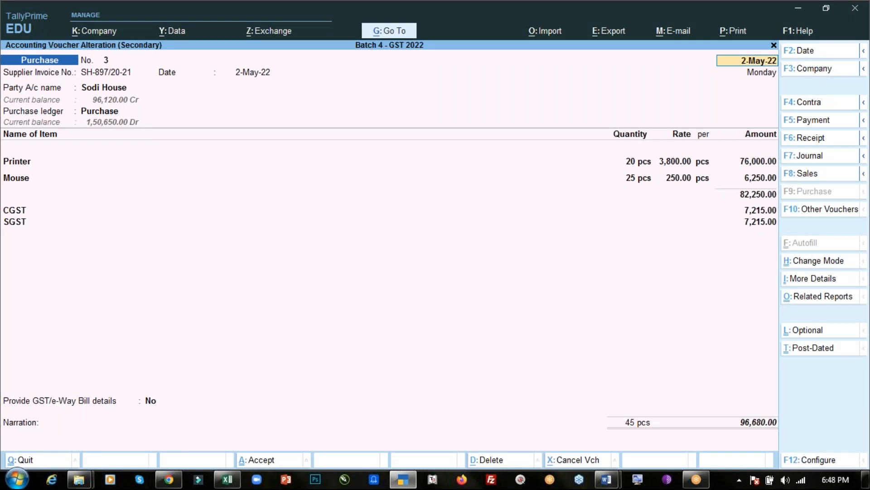
Step: Examine the detailed GST tax analysis of the Sodi House purchase for Printer and Mouse, and return to Gateway of Tally
key(alt+a)
key(alt+F5)
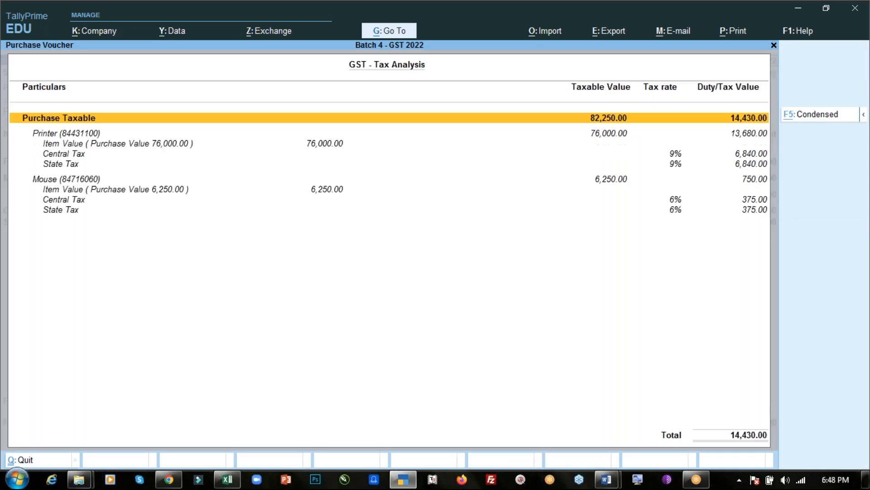
key(Down)
key(Down)
key(Down)
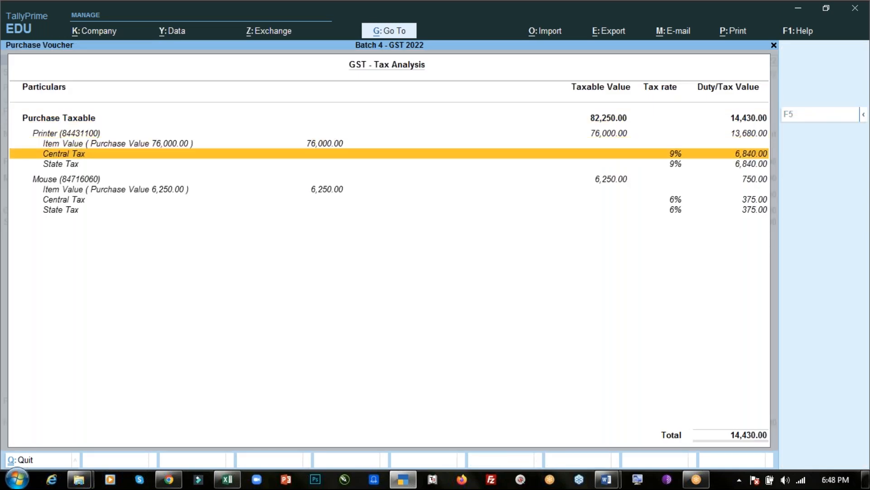
key(Escape)
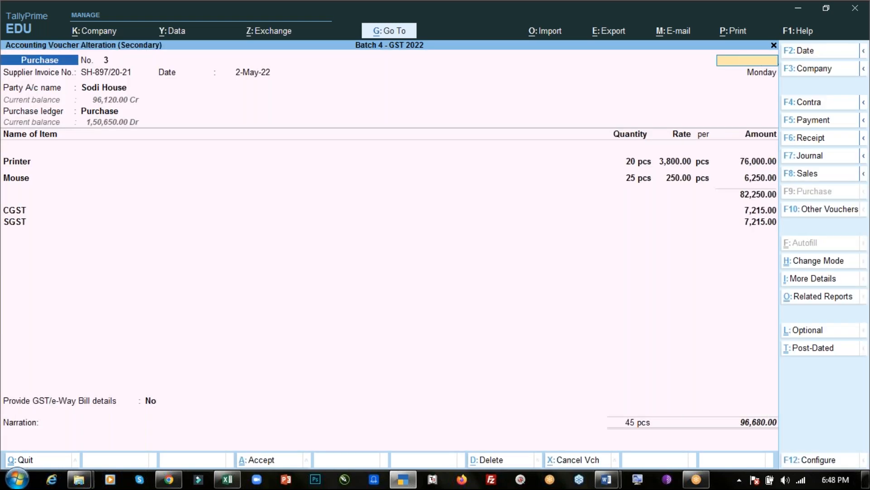
key(Escape)
key(y)
key(Escape)
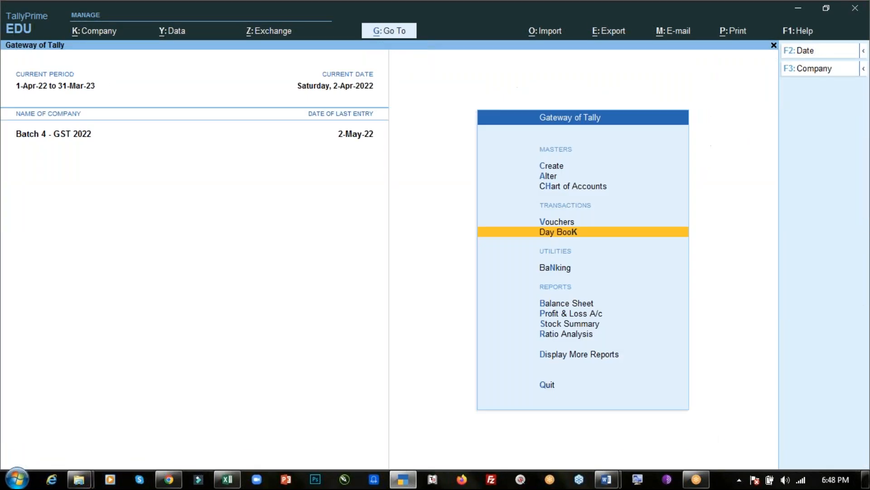
Step: Switch to the Day - 13.pdf notes in Chrome and review the first four topics, from interstate purchase to debit note with GST
key(alt)
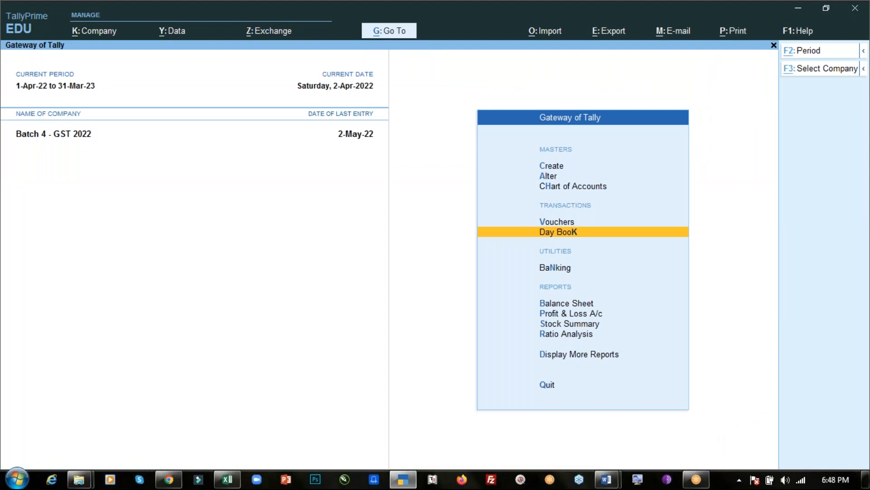
key(alt+Tab)
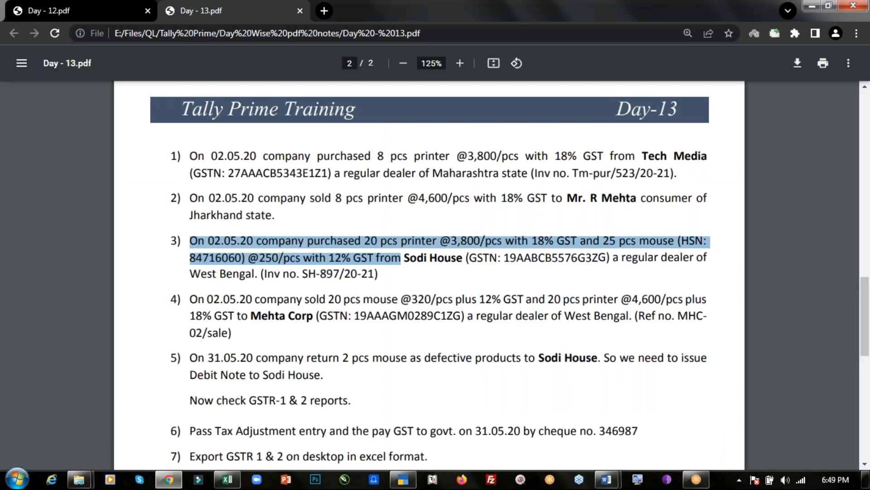
click(438, 281)
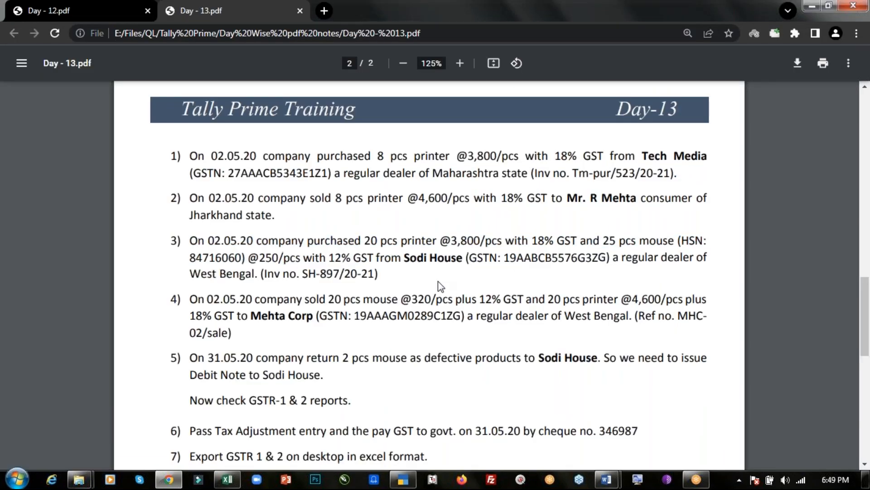
scroll(438, 281, up, 14)
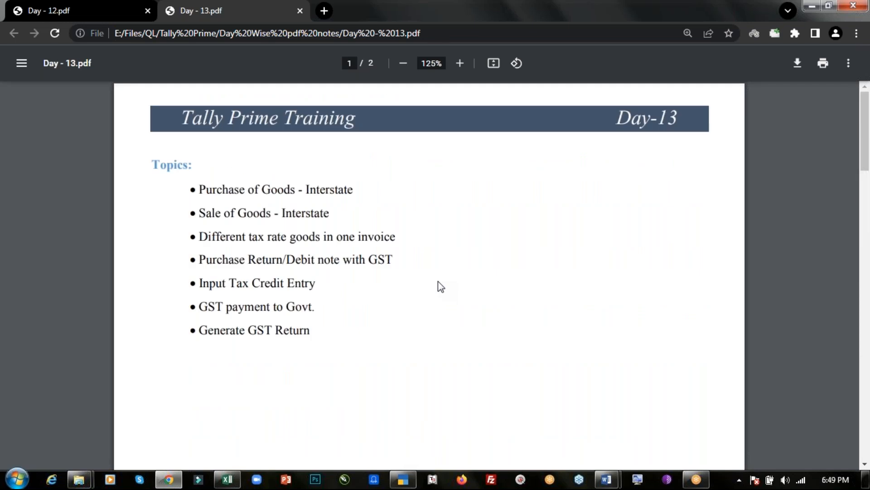
drag(395, 259, 203, 188)
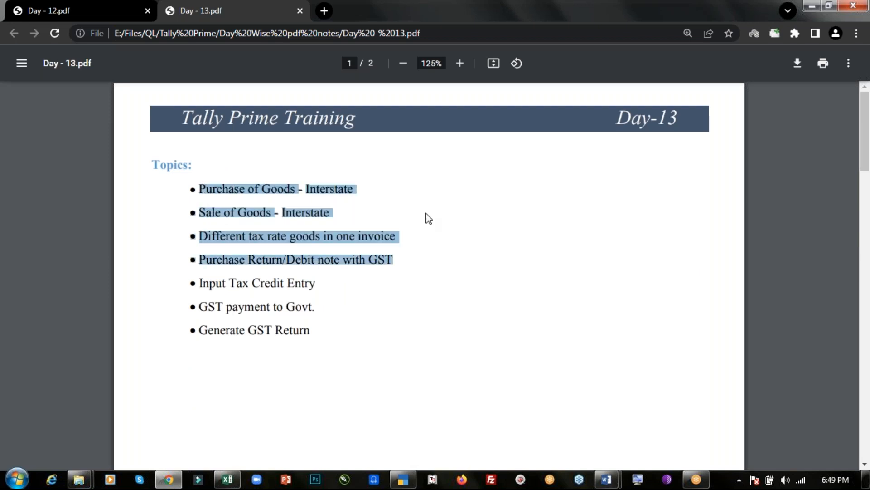
click(347, 222)
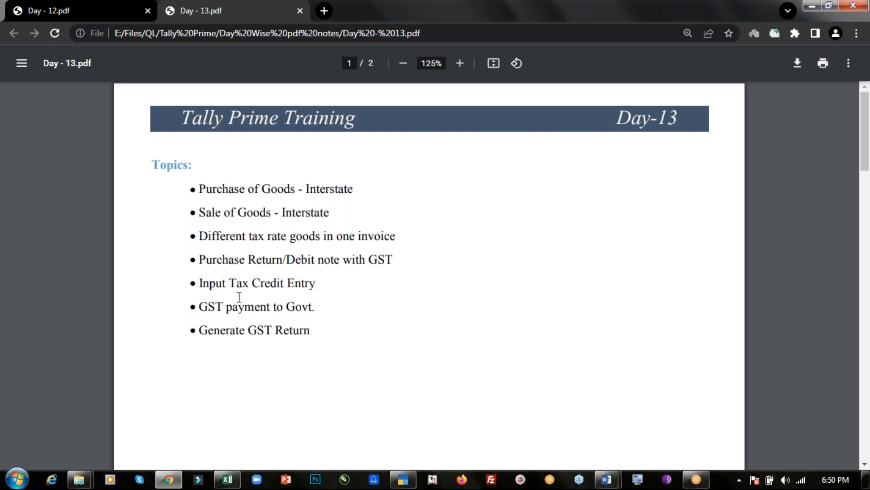
Step: Compare the first four topics with the remaining ones: Input Tax Credit Entry, GST payment to Govt. and Generate GST Return
drag(196, 279, 318, 283)
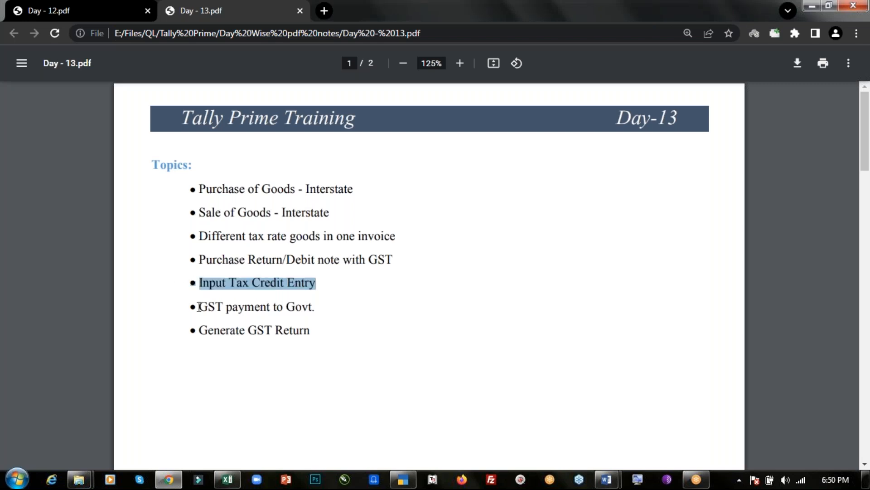
click(199, 279)
drag(200, 280, 316, 327)
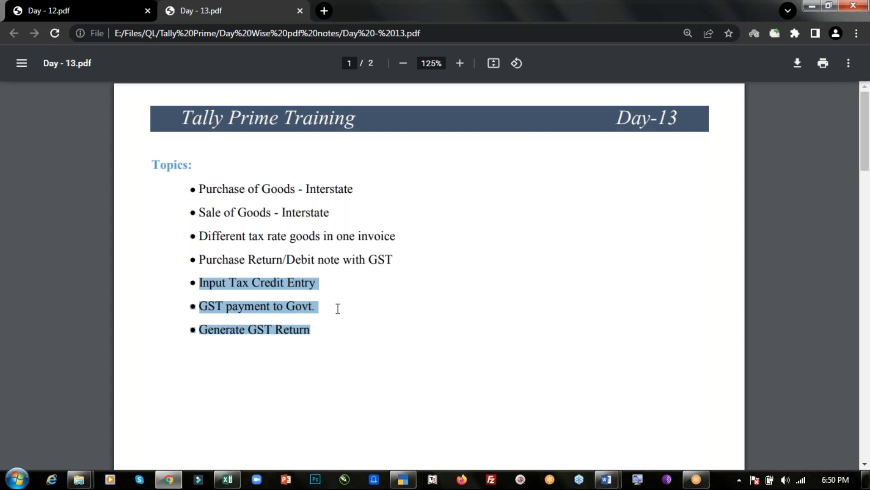
drag(201, 186, 408, 266)
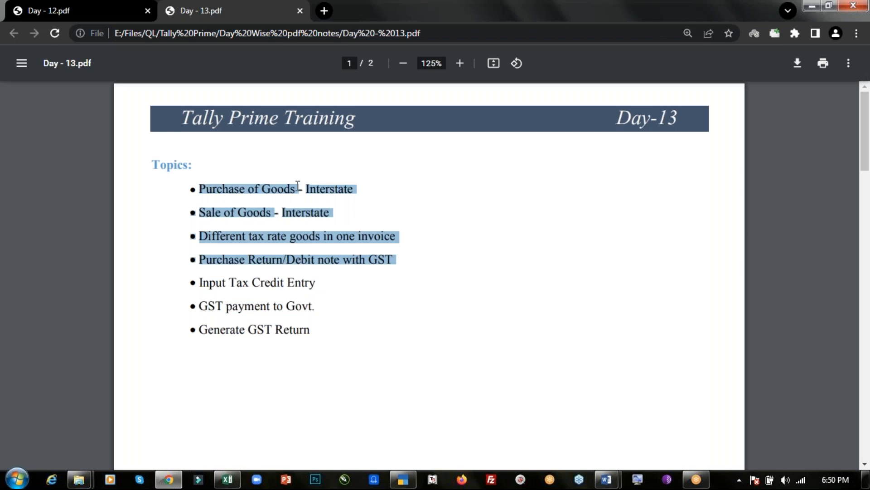
click(389, 221)
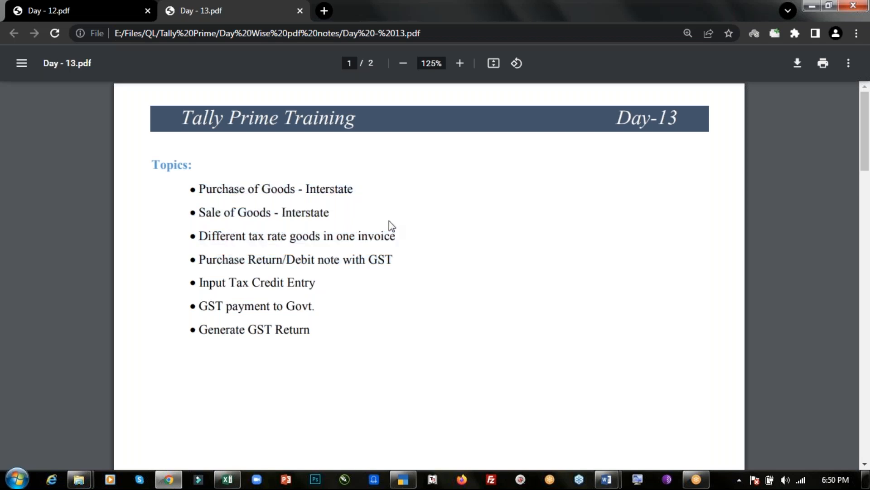
drag(200, 282, 328, 341)
click(359, 315)
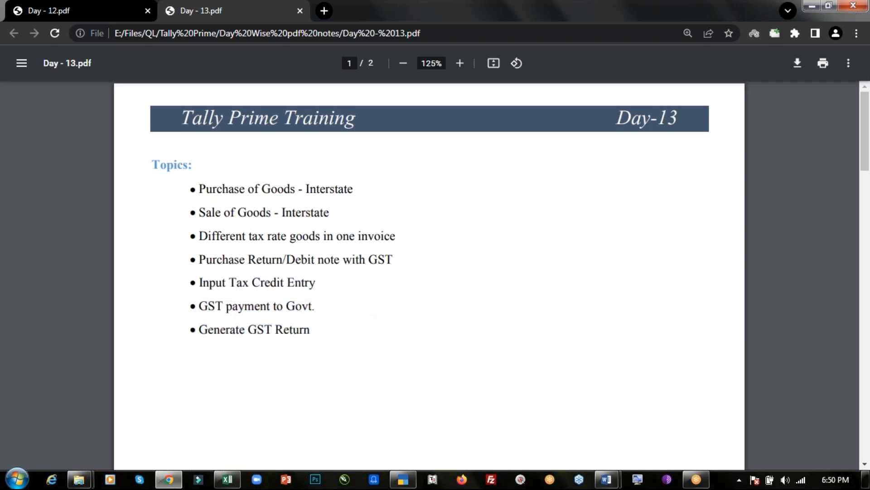